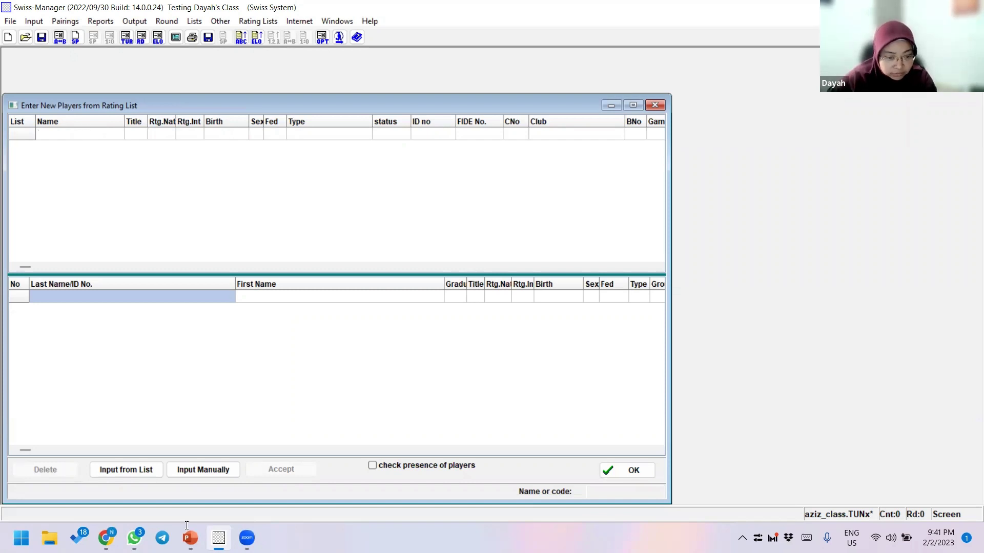
- Start a manual player entry in a maximized window and type the player's full name
click(221, 471)
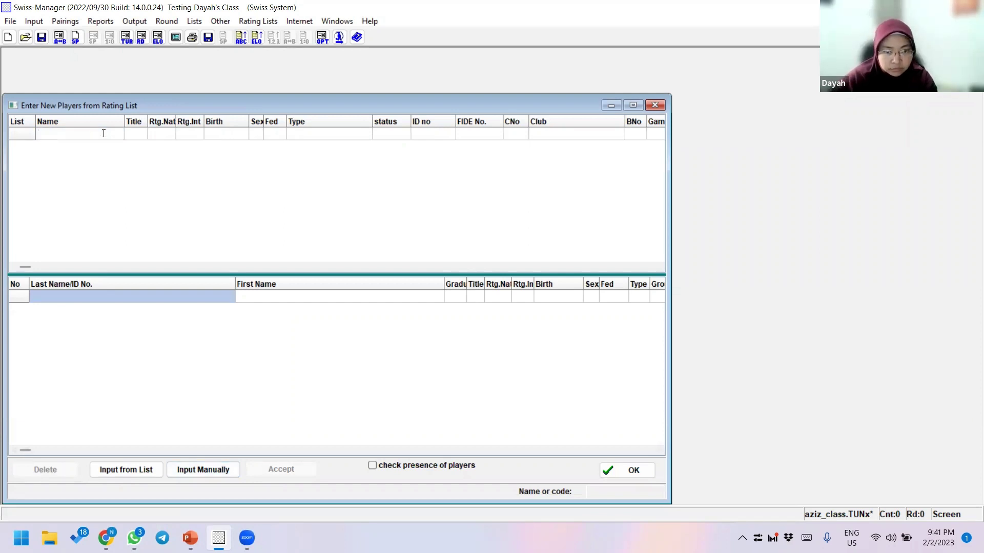
click(634, 105)
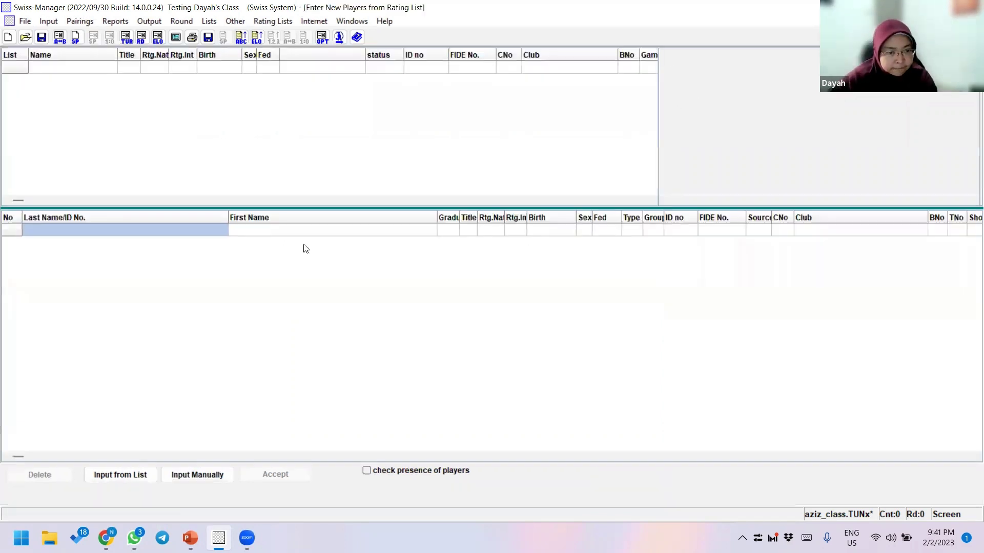
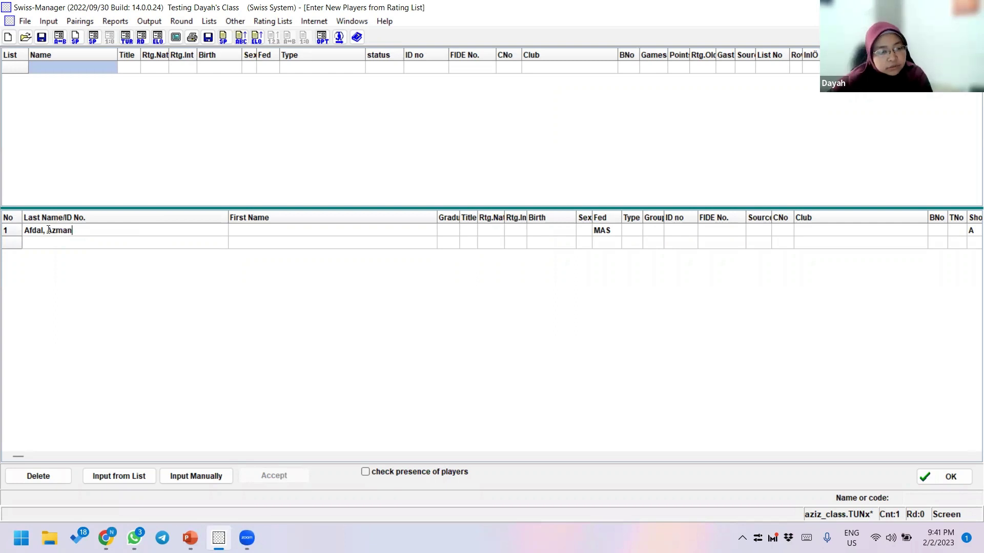
- Move the first name into the First Name column and confirm the surname in row 1
double_click(48, 230)
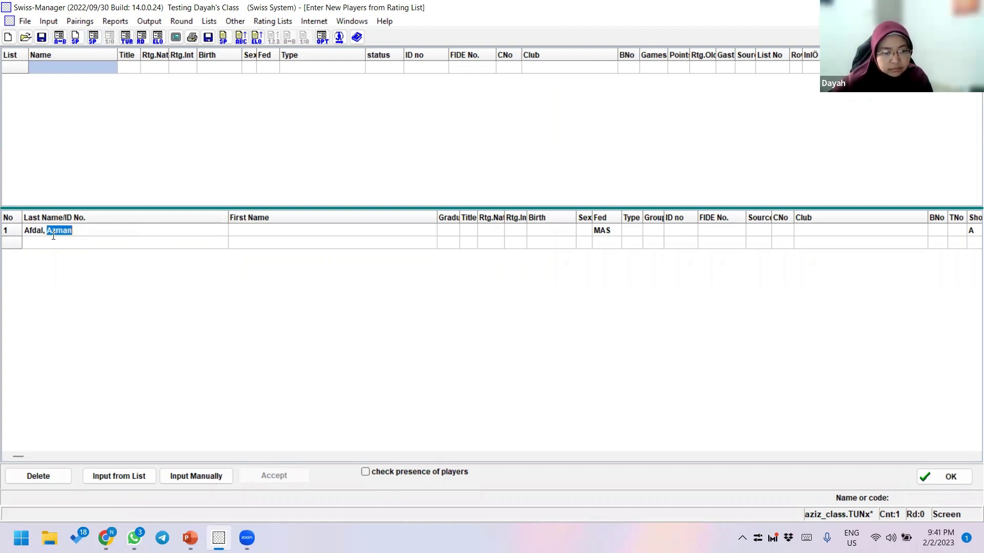
drag(53, 236, 246, 231)
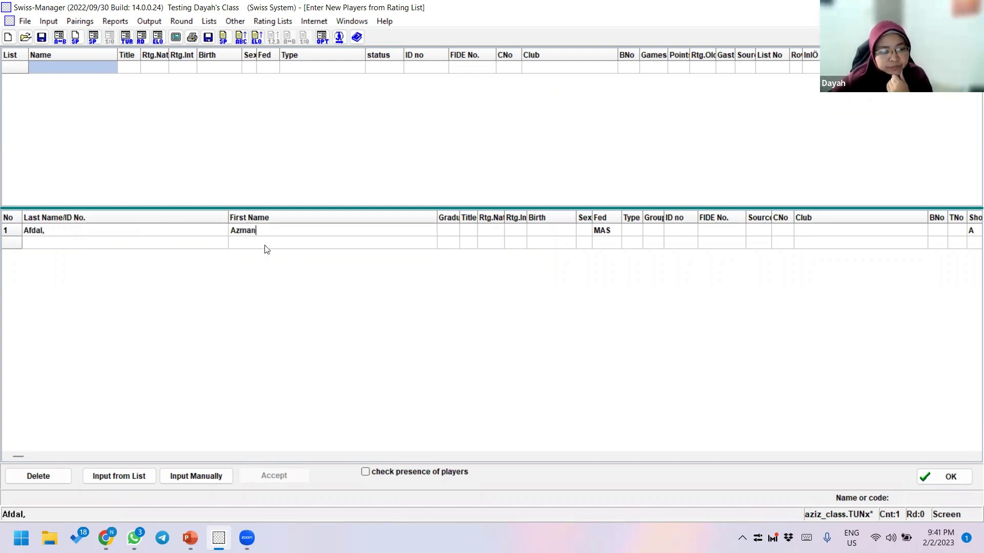
click(272, 233)
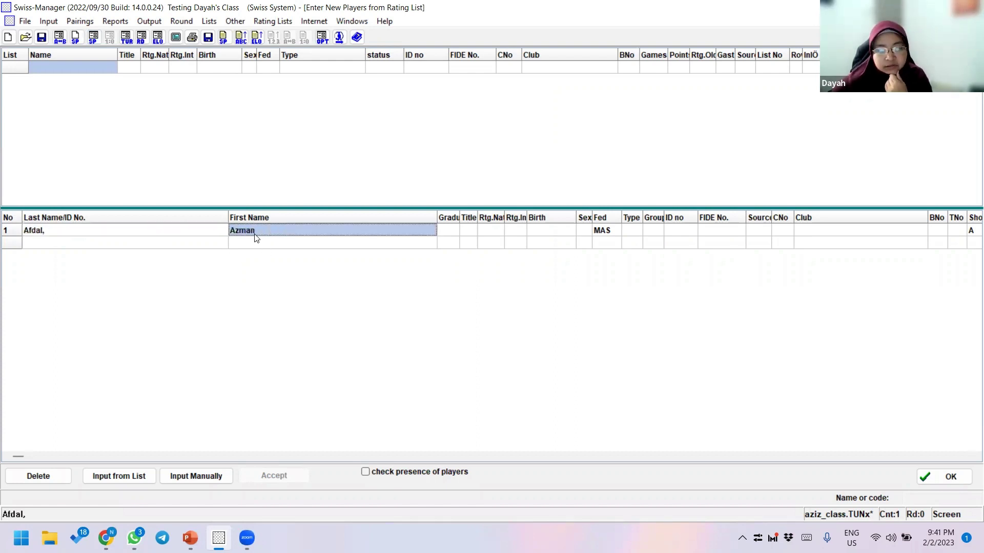
click(92, 232)
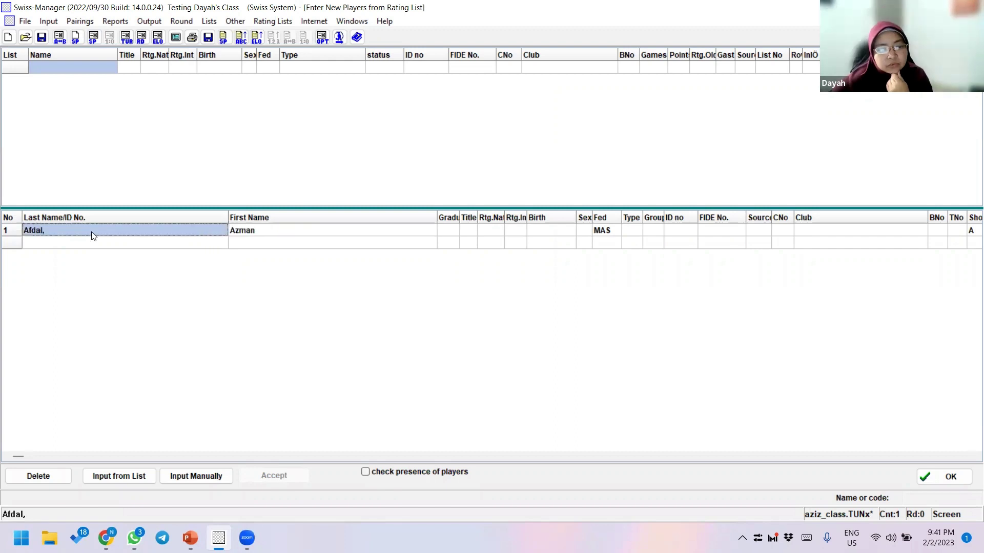
click(97, 233)
click(99, 234)
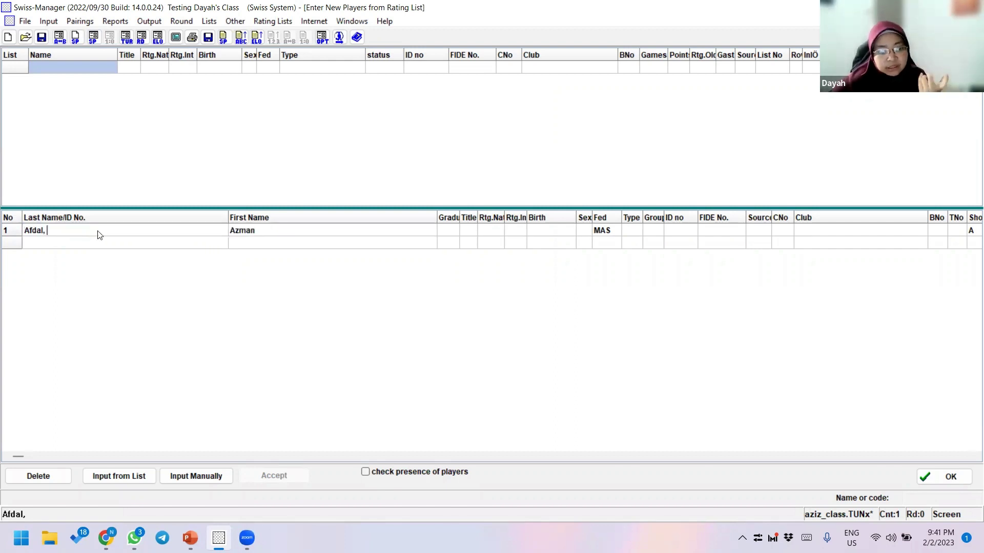
key(Return)
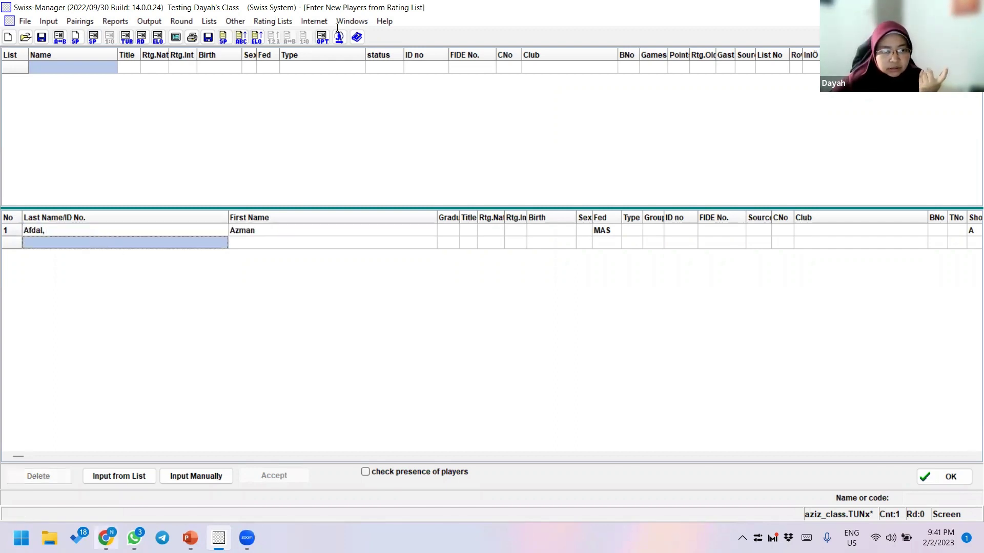
key(alt+Tab)
- Google a player's 'fide rating' in a new tab and copy the top result's FIDE ID
key(ctrl+t)
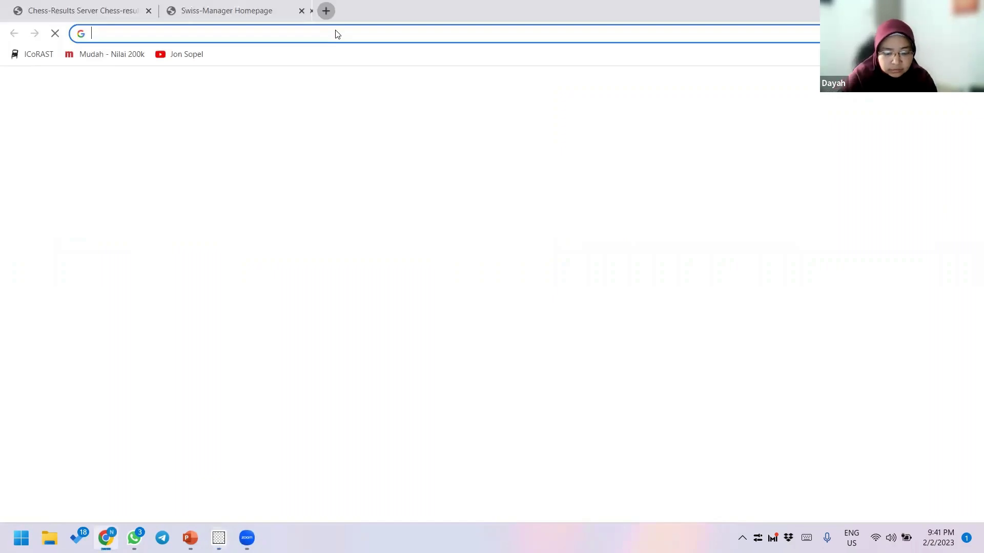
text(aqil fide)
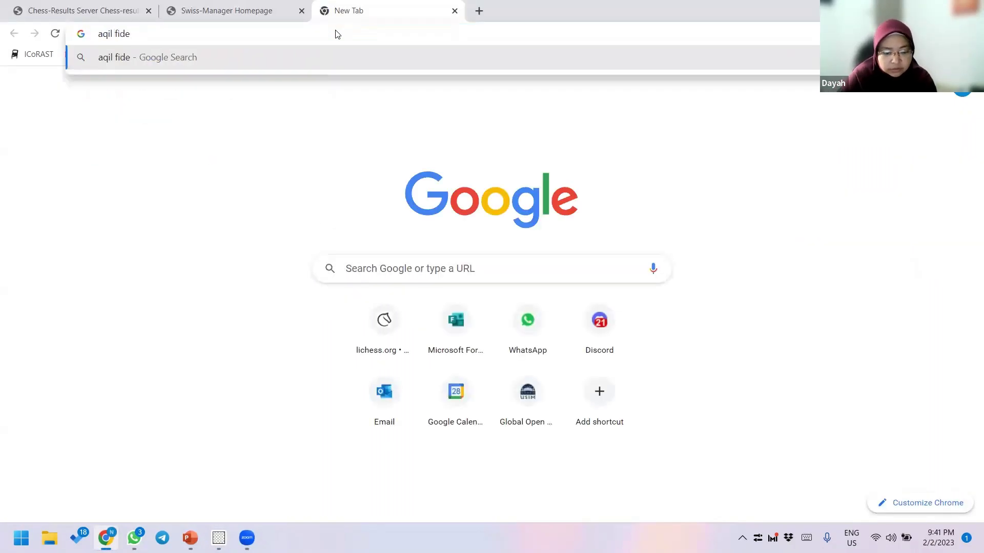
text( rating)
key(Return)
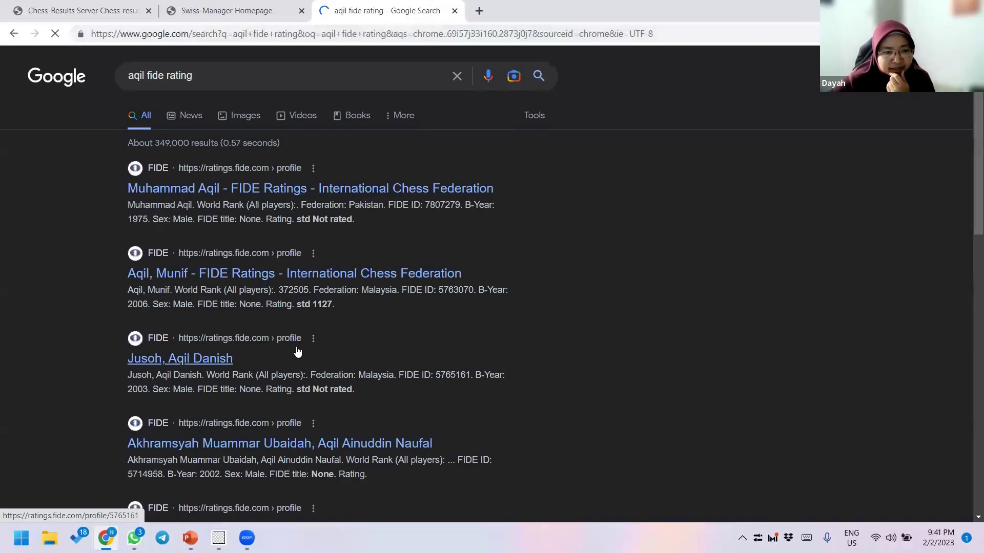
double_click(137, 76)
text(aniq)
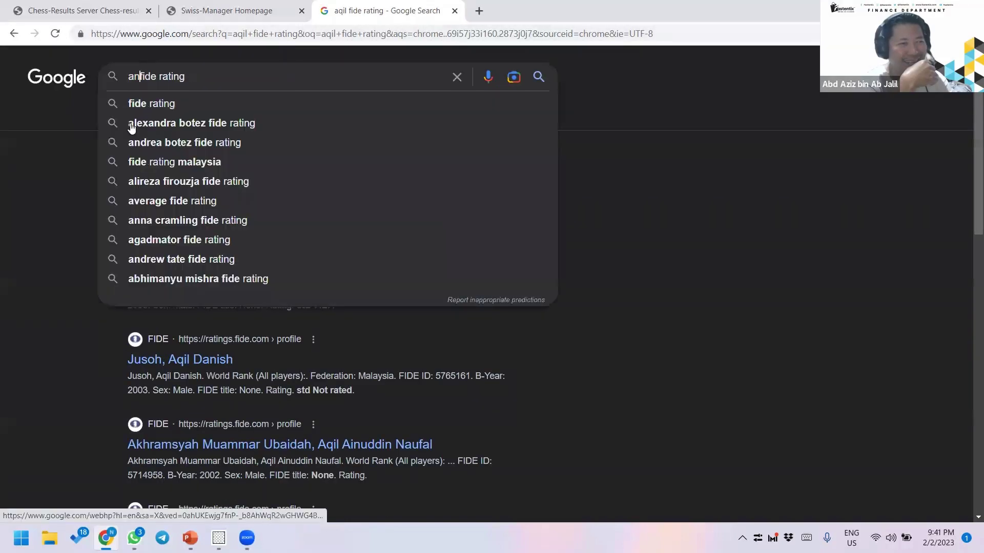
key(Return)
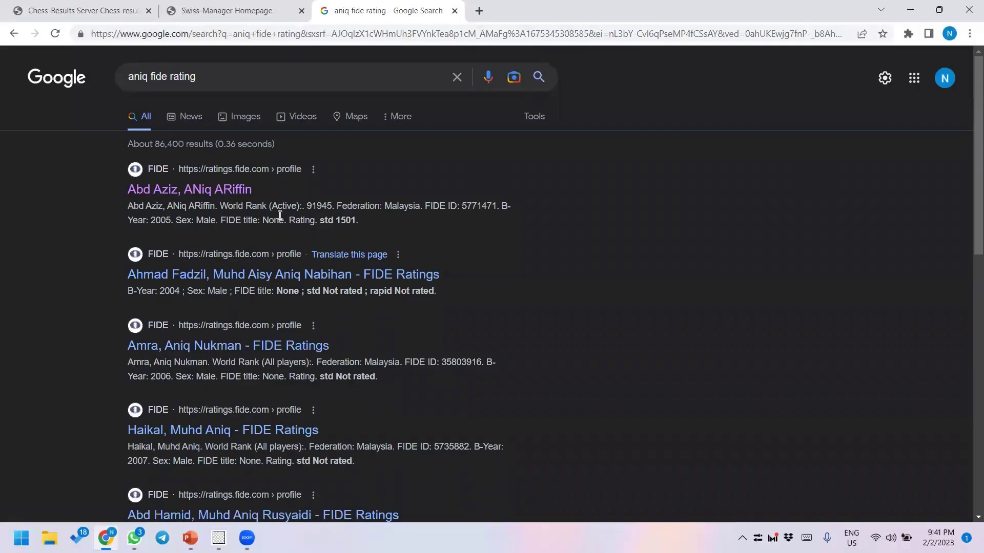
double_click(474, 204)
right_click(480, 205)
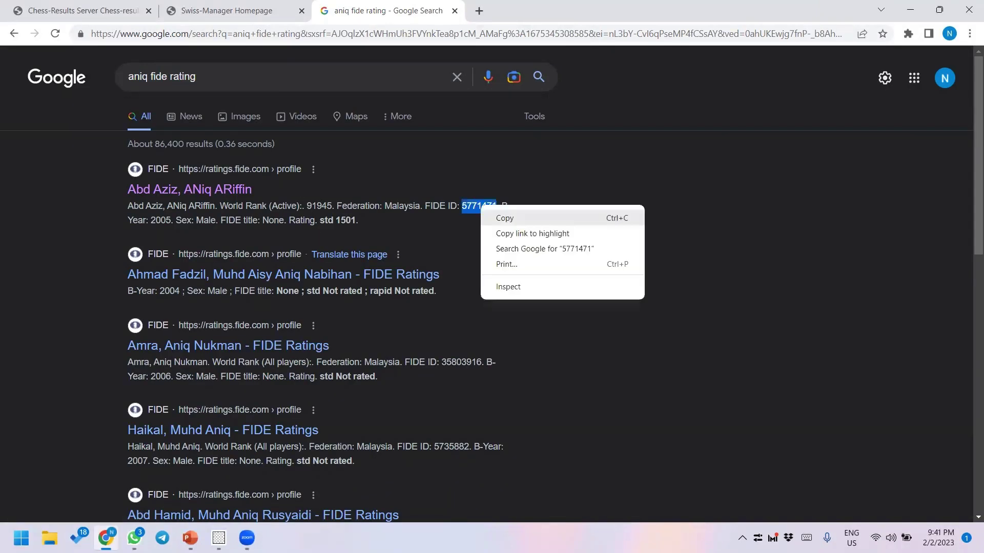
click(502, 214)
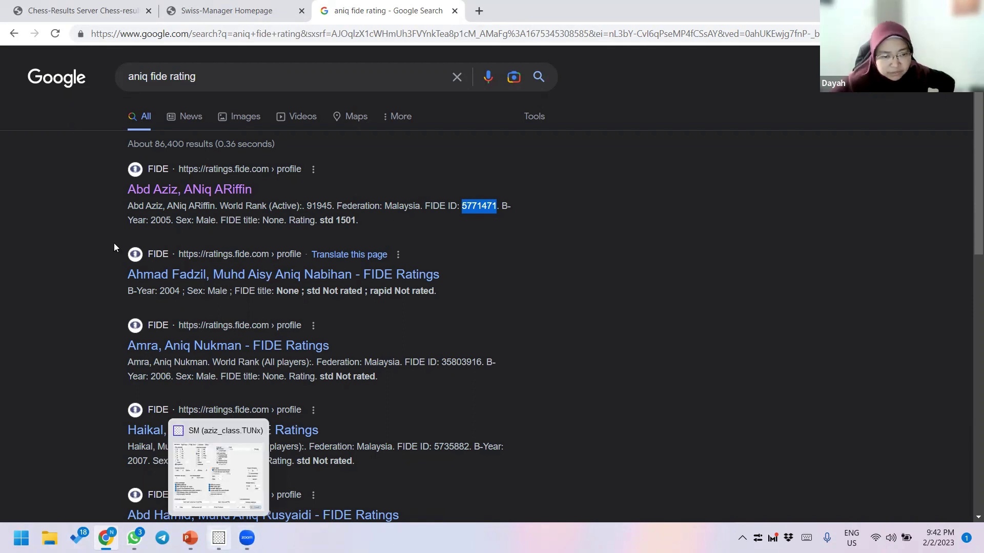
- Type a FIDE number into row 1's FIDE No. cell, then erase it, leaving it blank
key(alt+Tab)
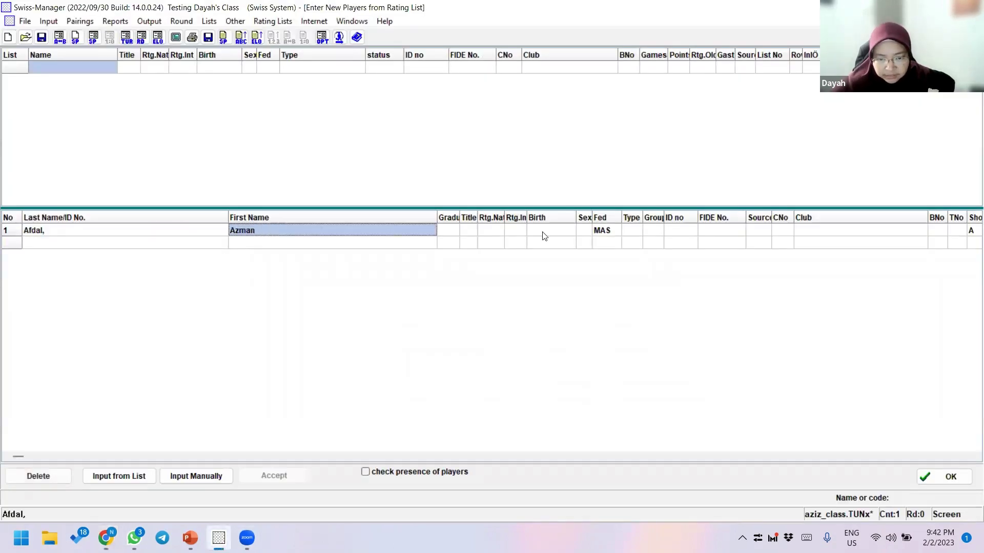
click(544, 233)
click(542, 232)
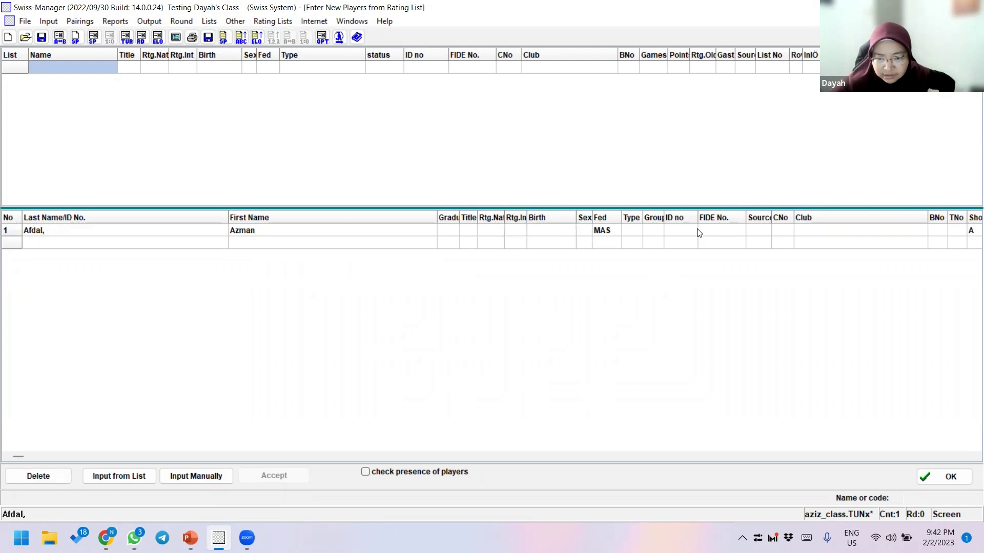
text(5423)
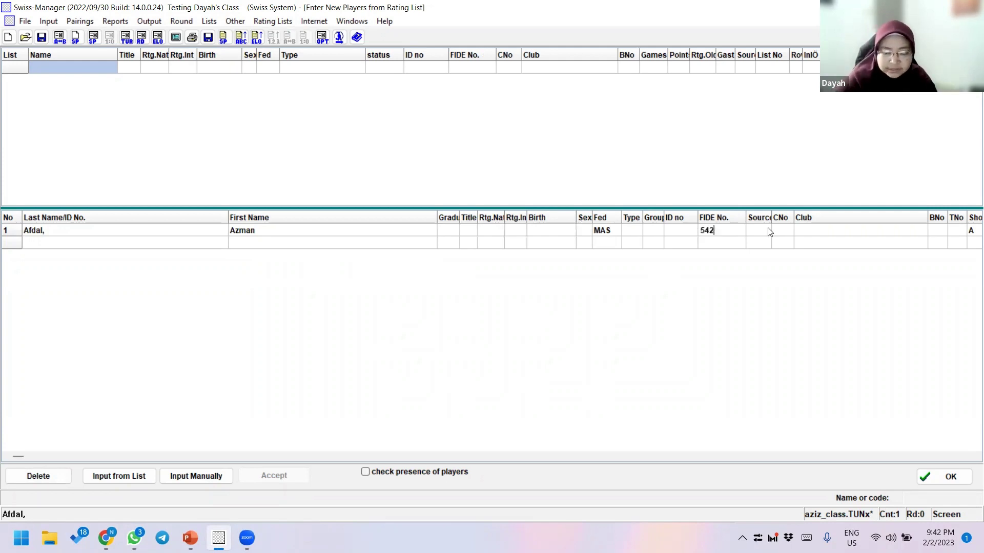
key(BackSpace)
key(BackSpace)
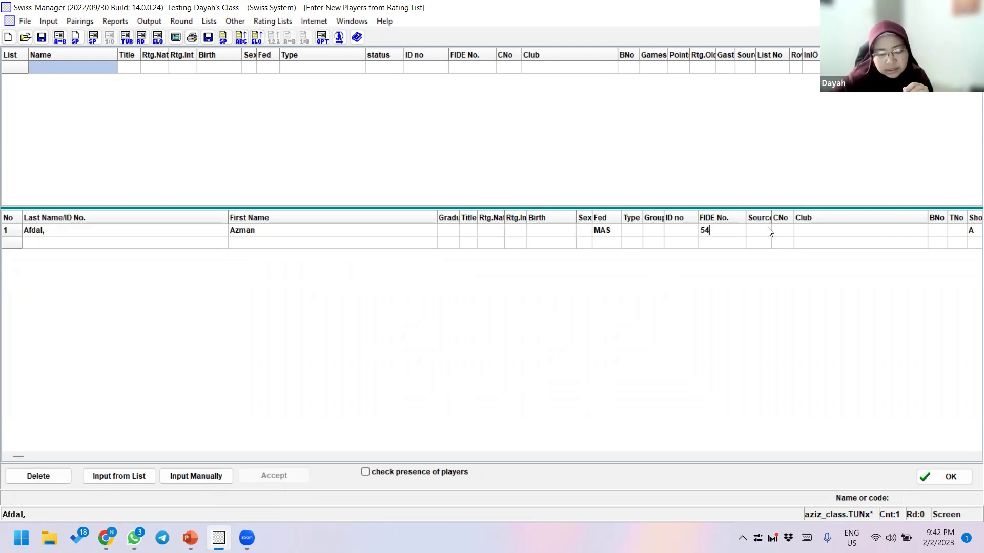
key(BackSpace)
key(BackSpace)
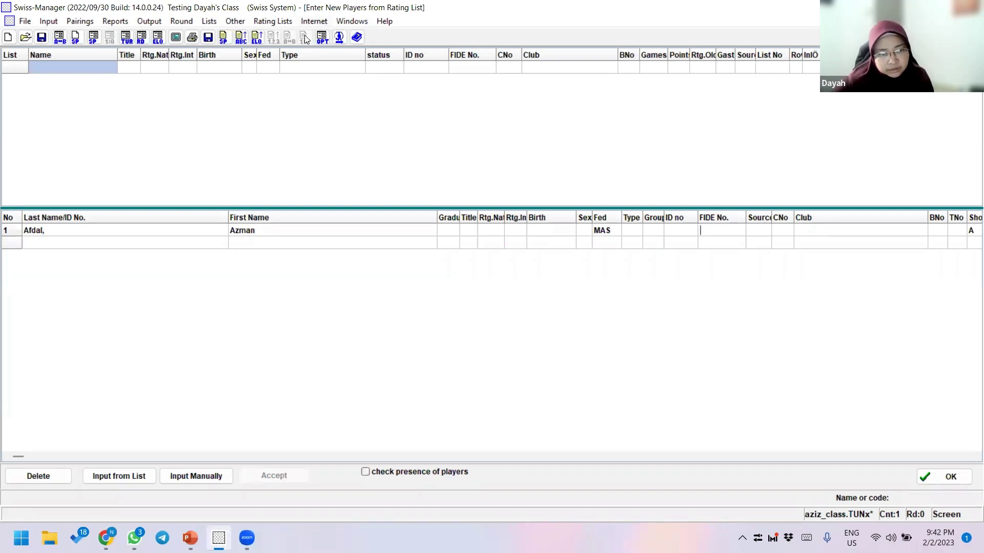
click(274, 23)
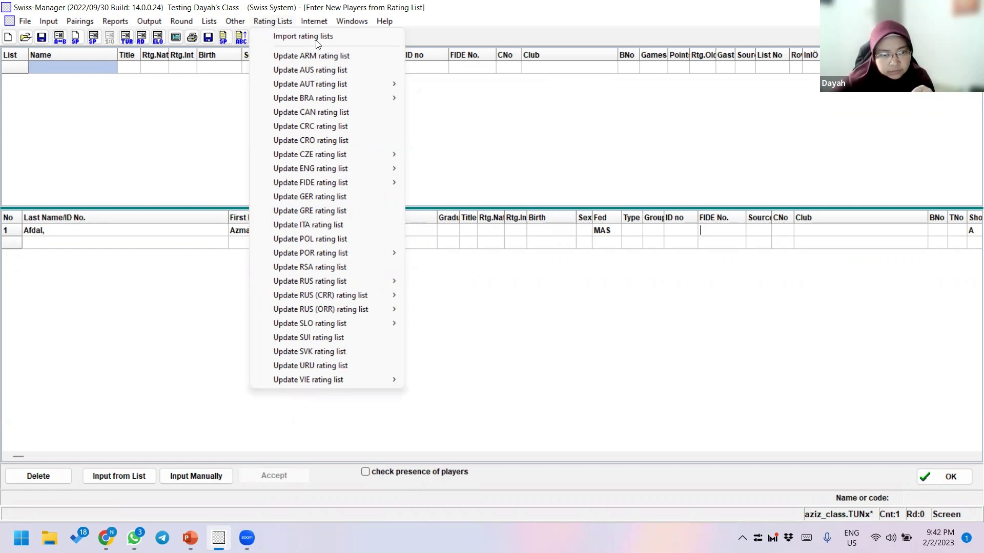
- Open Rating List Update's import page and browse the Select rating list choices
click(345, 41)
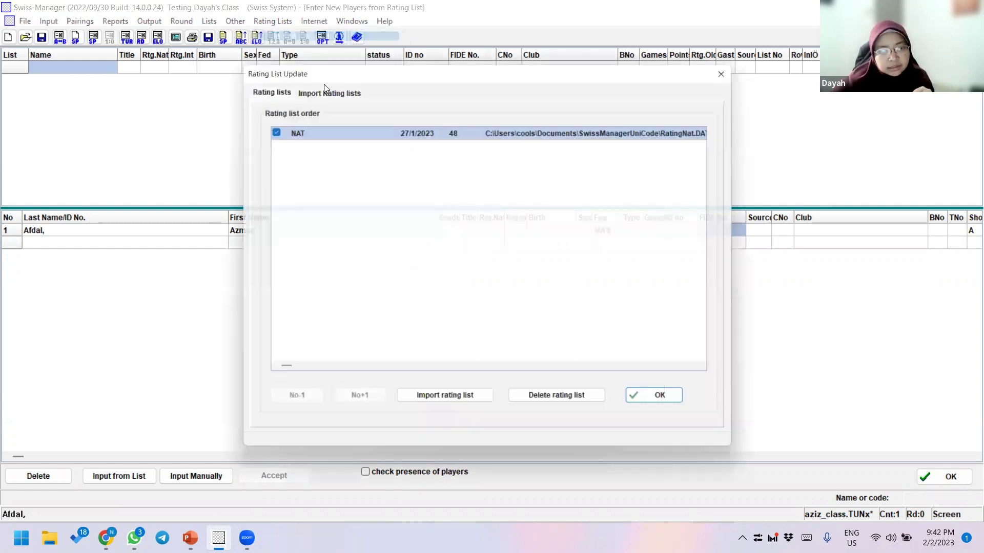
click(324, 85)
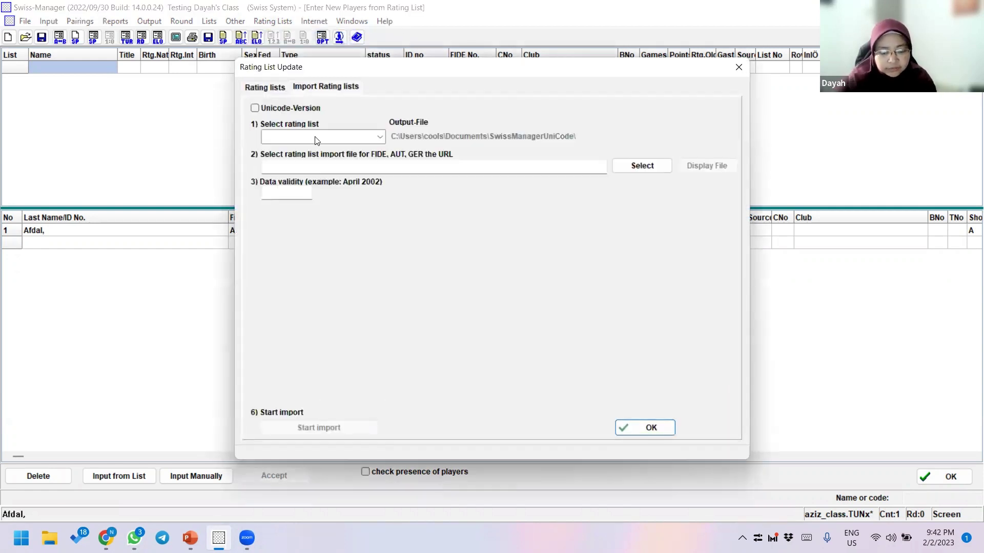
click(316, 137)
text(fir)
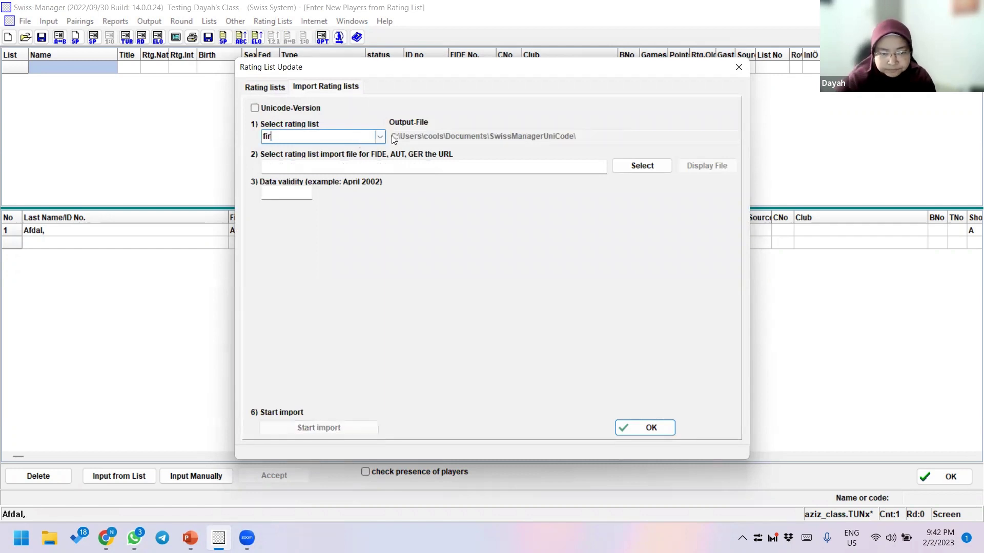
key(BackSpace)
click(379, 137)
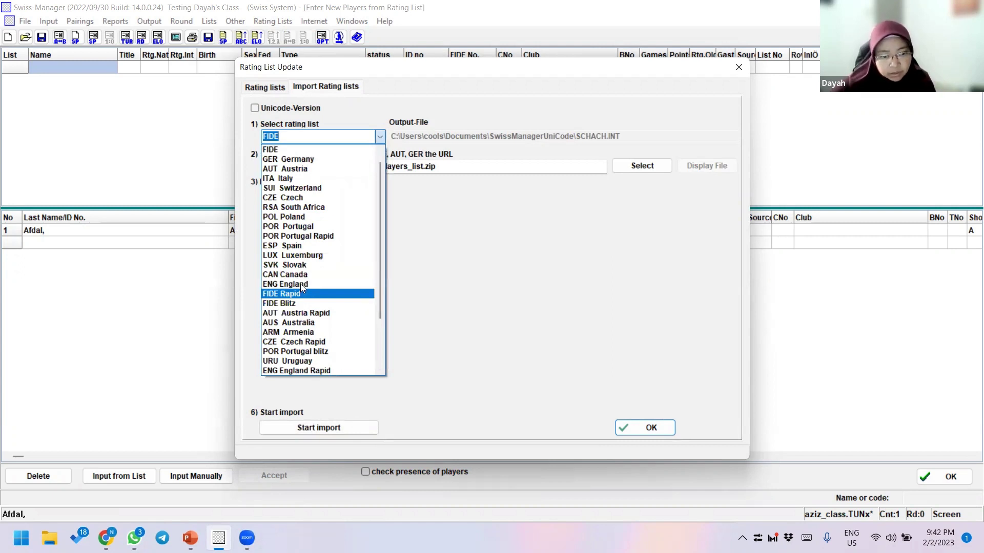
key(Escape)
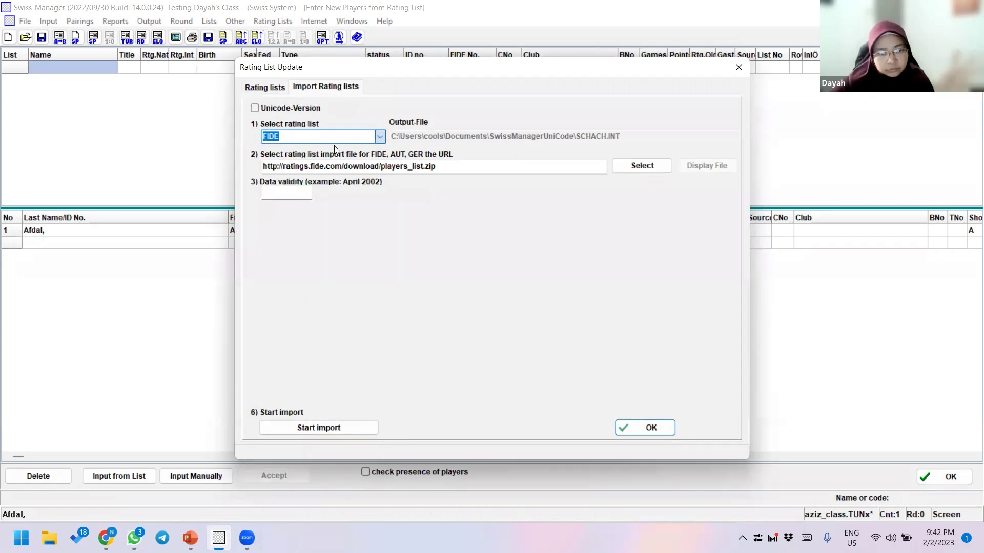
- Try the FIDE Standard, Rapid and Blitz lists, finally selecting FIDE Rapid
click(380, 137)
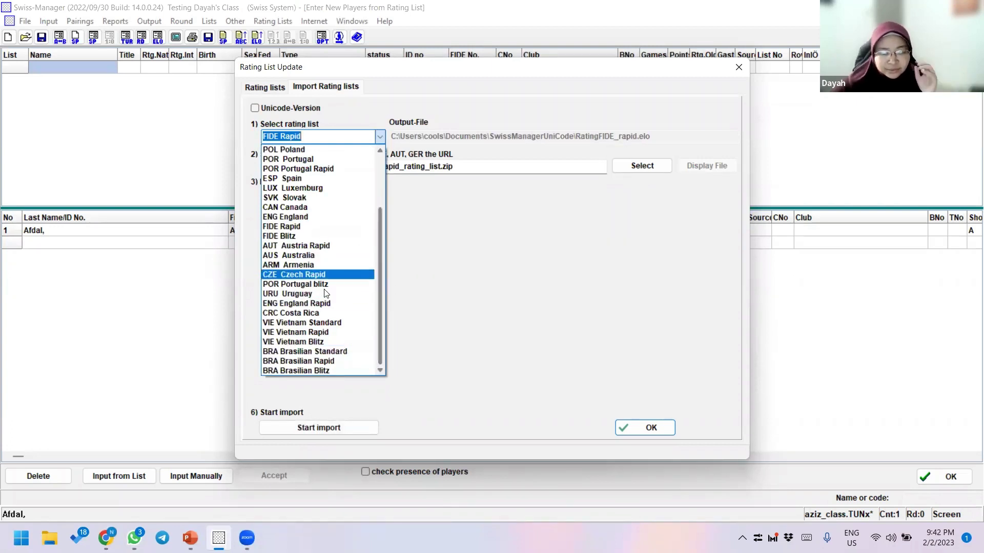
scroll(326, 294, up, 3)
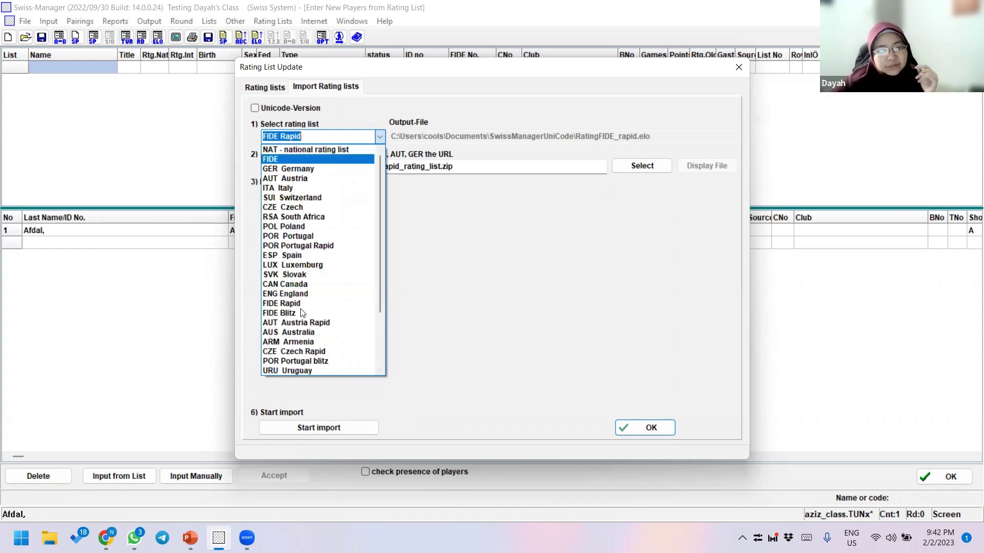
click(287, 160)
click(380, 136)
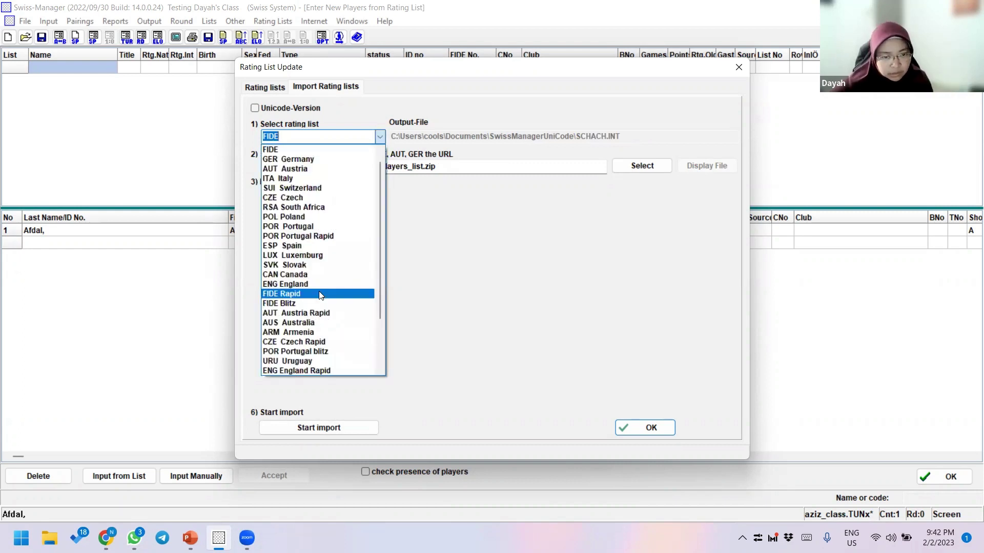
click(284, 288)
click(380, 136)
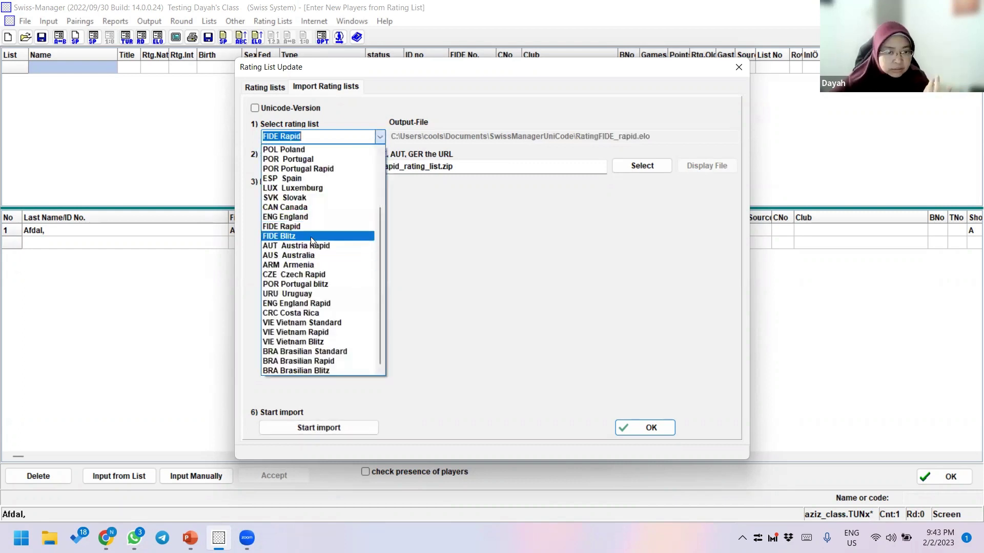
click(311, 236)
click(379, 137)
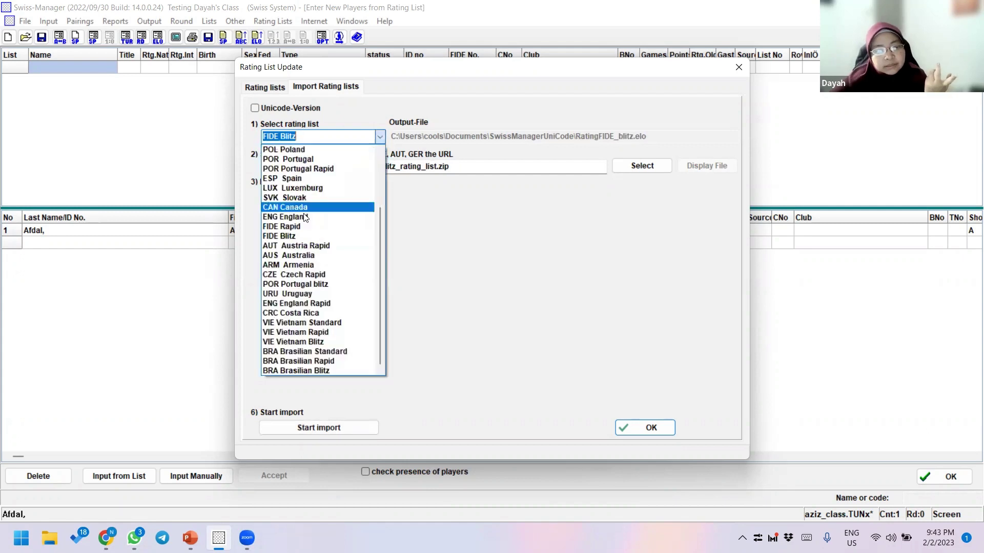
click(301, 227)
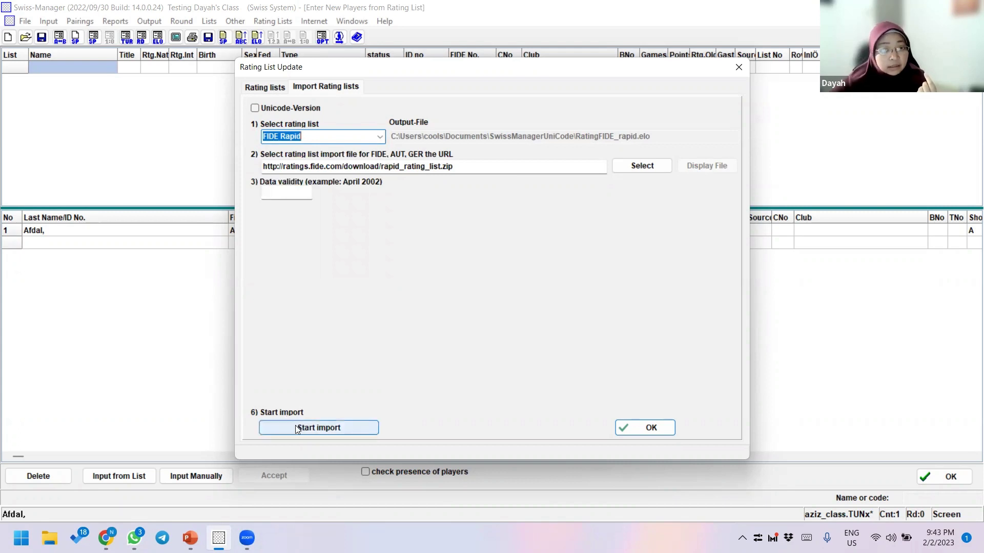
- Import the 2/2/2023 FIDE rapid list (254982 players) and untick the NAT list
click(328, 430)
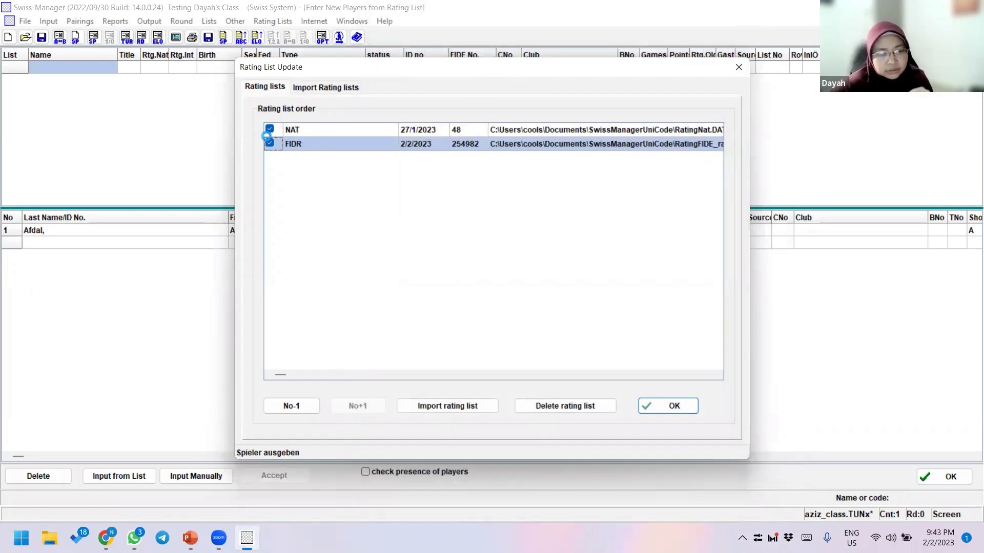
click(268, 130)
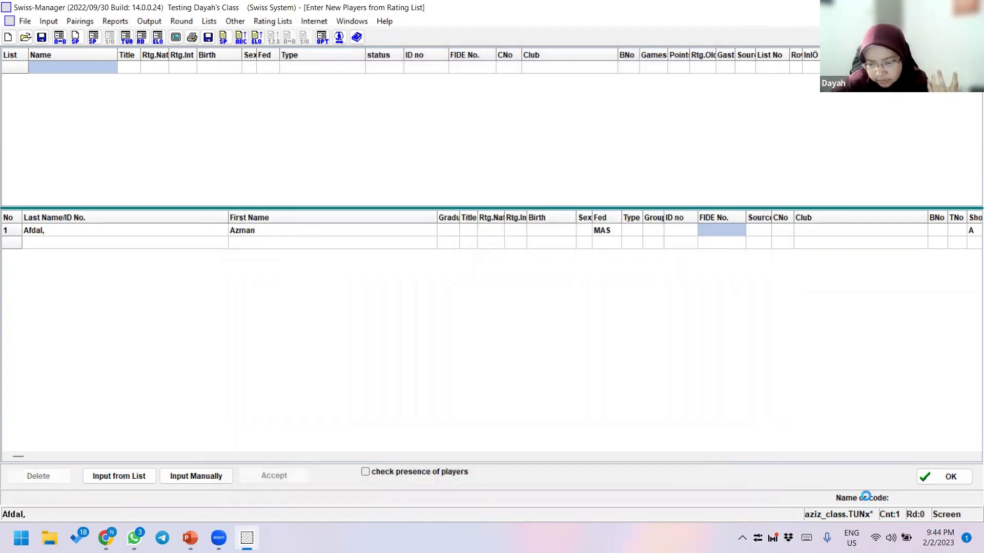
- Search the rating list for 'f' plus the player's FIDE ID, finding one player rated 1517
click(905, 500)
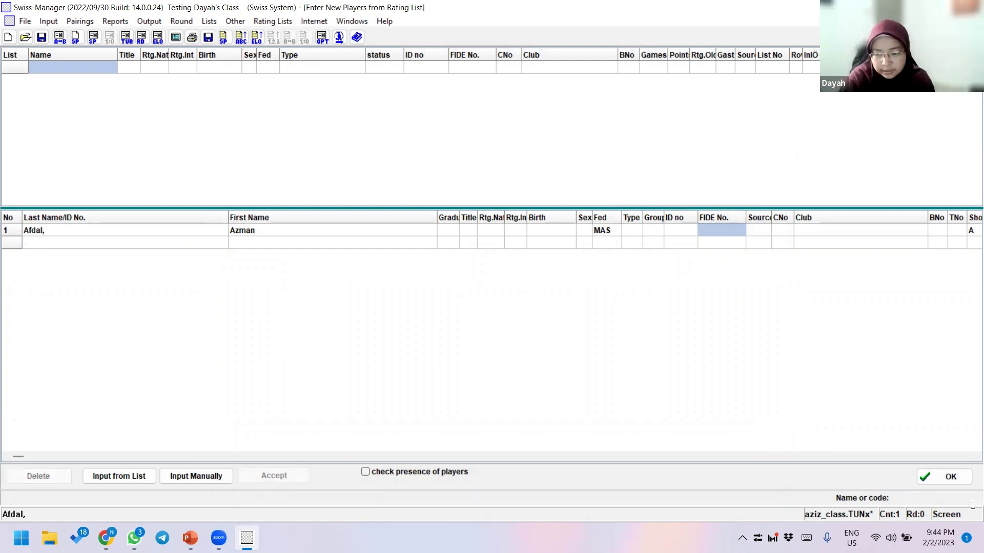
text(f5771471)
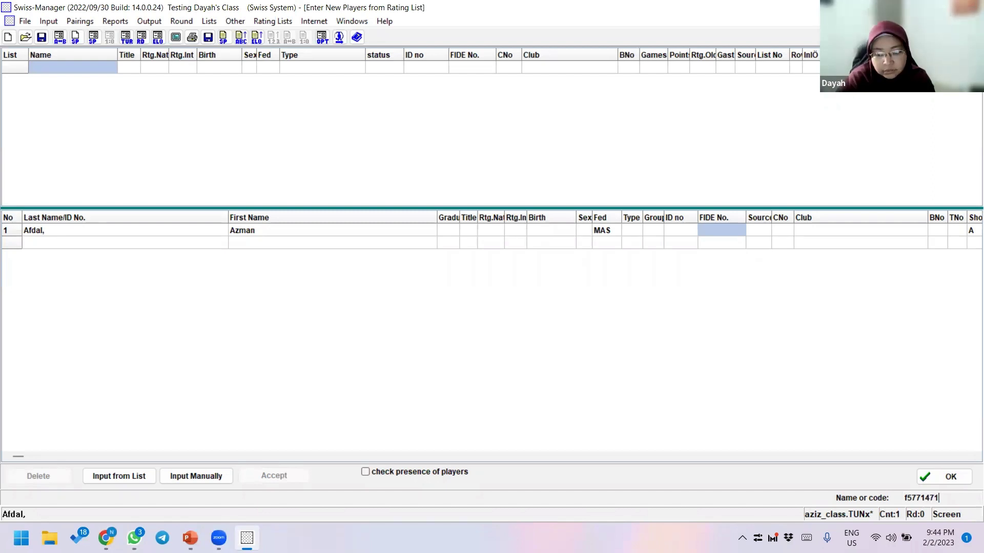
key(Return)
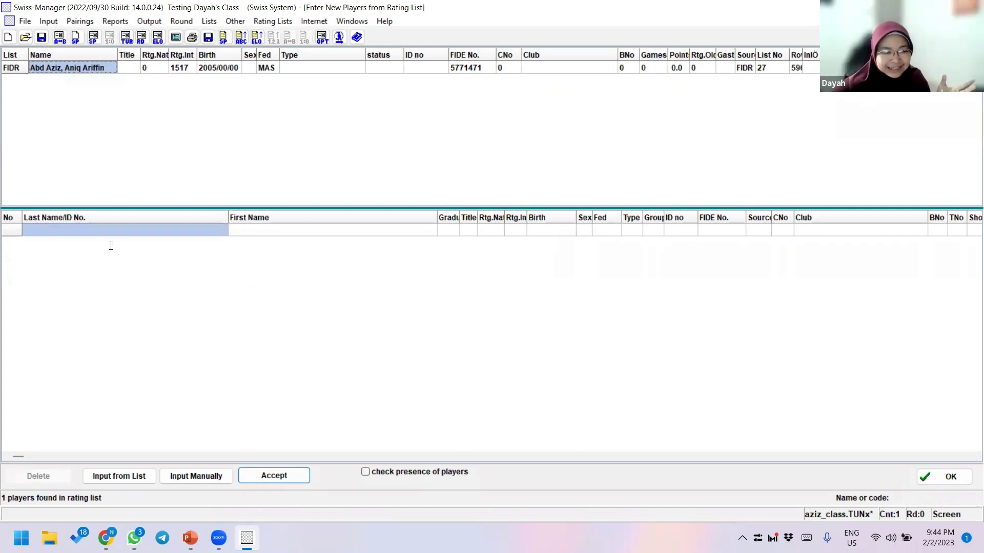
- Reselect the empty player row and retype the player's FIDE code into the Name or code search
click(117, 230)
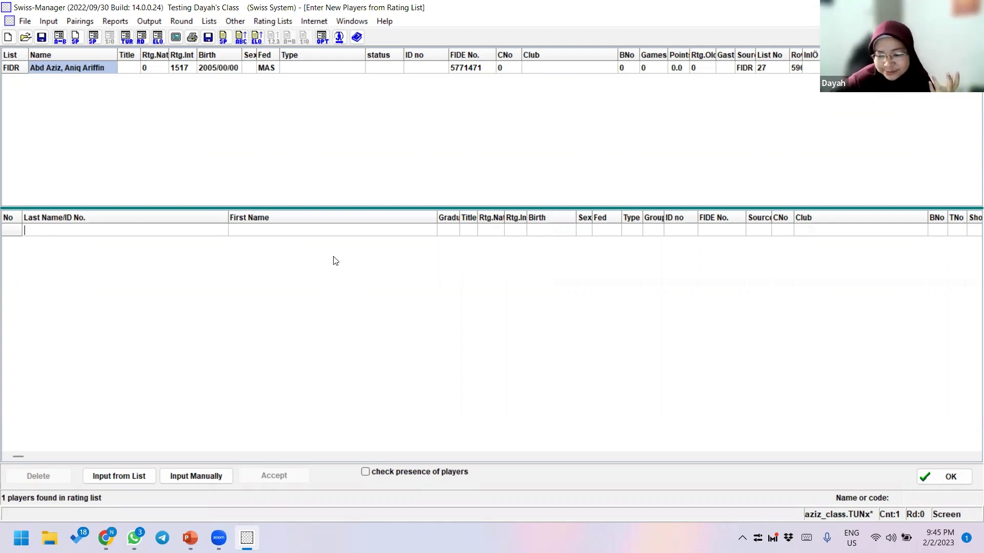
click(933, 498)
text(f5771471)
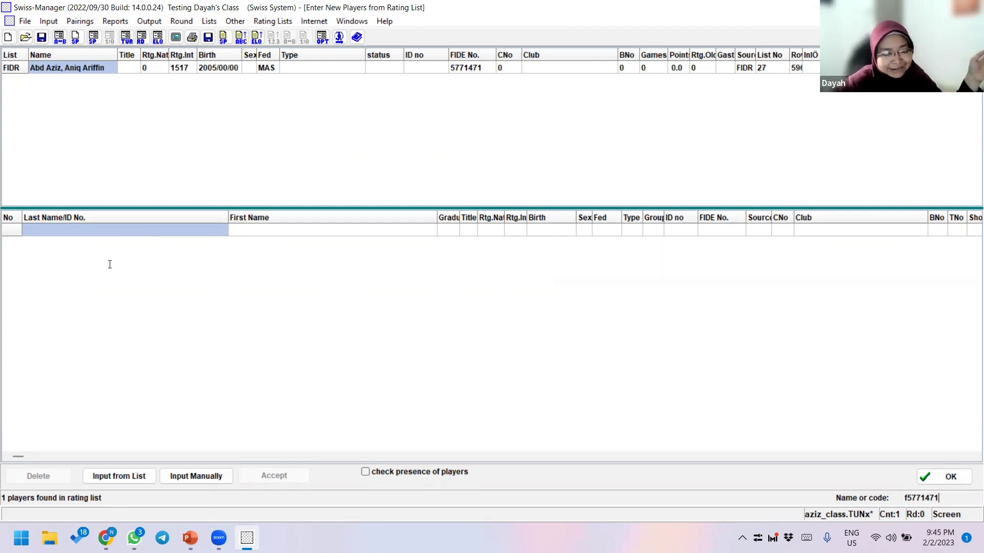
click(106, 538)
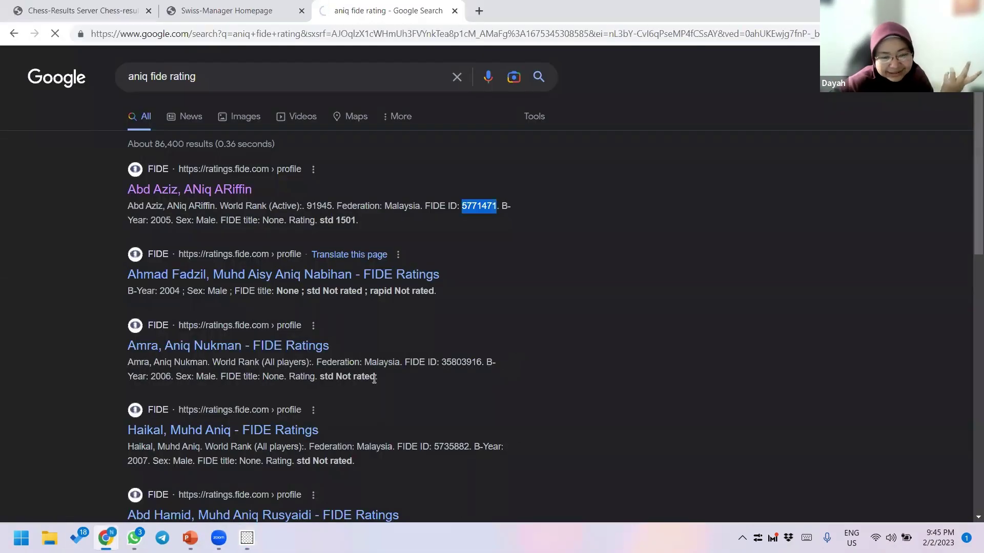
- Check the player's FIDE profile ratings: standard 1501, rapid 1517, blitz 1410
click(246, 191)
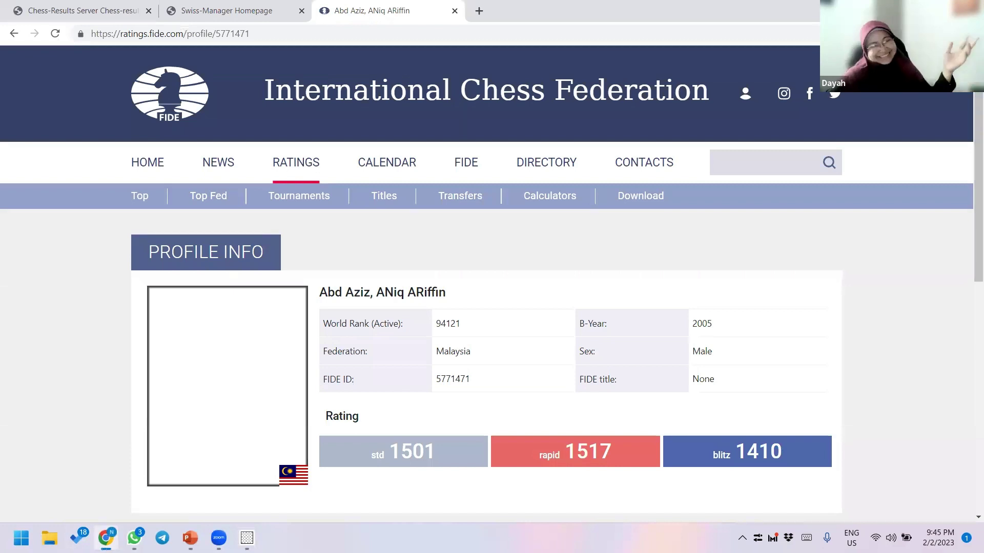
mouse_move(247, 538)
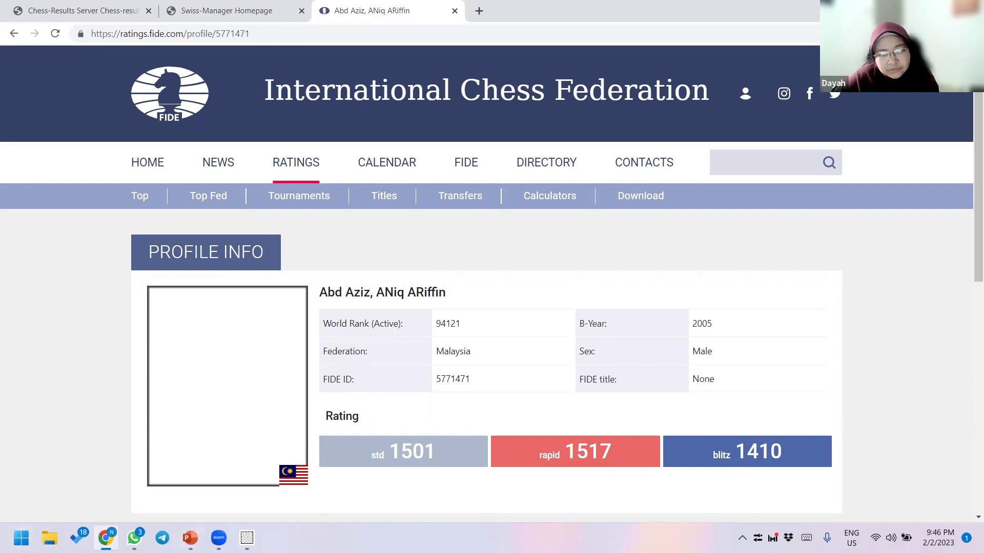
click(247, 538)
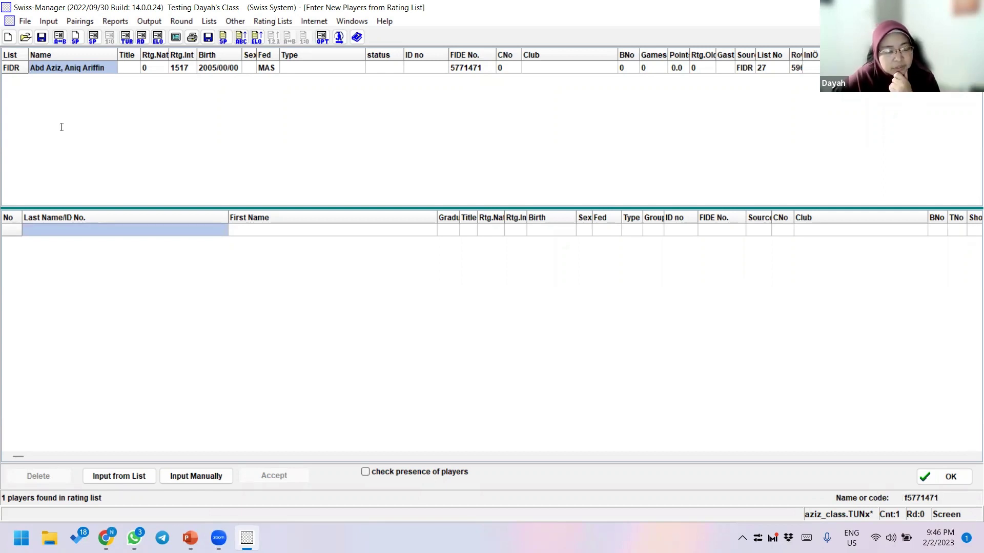
- Add the found player, rated 1517, to the tournament as entry 1
click(72, 67)
key(Return)
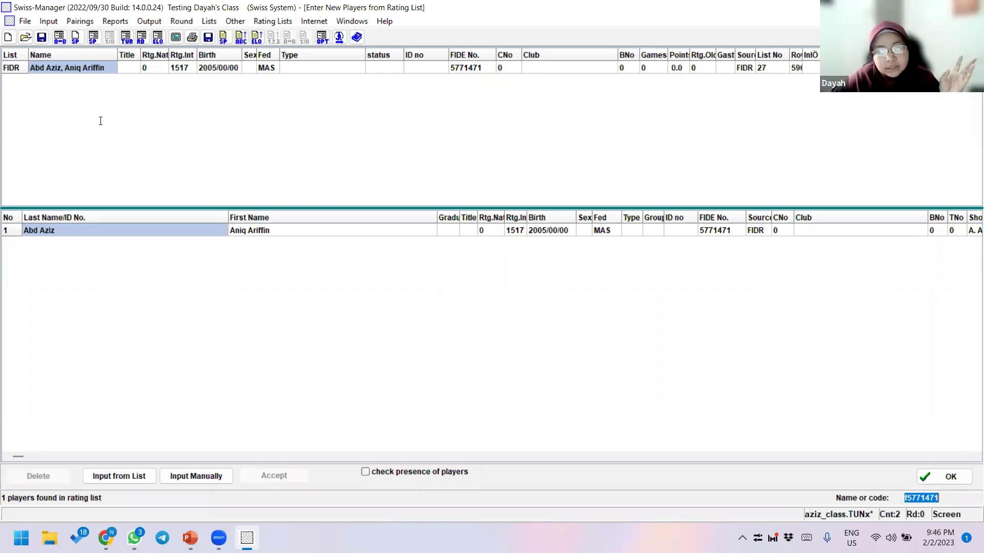
click(970, 499)
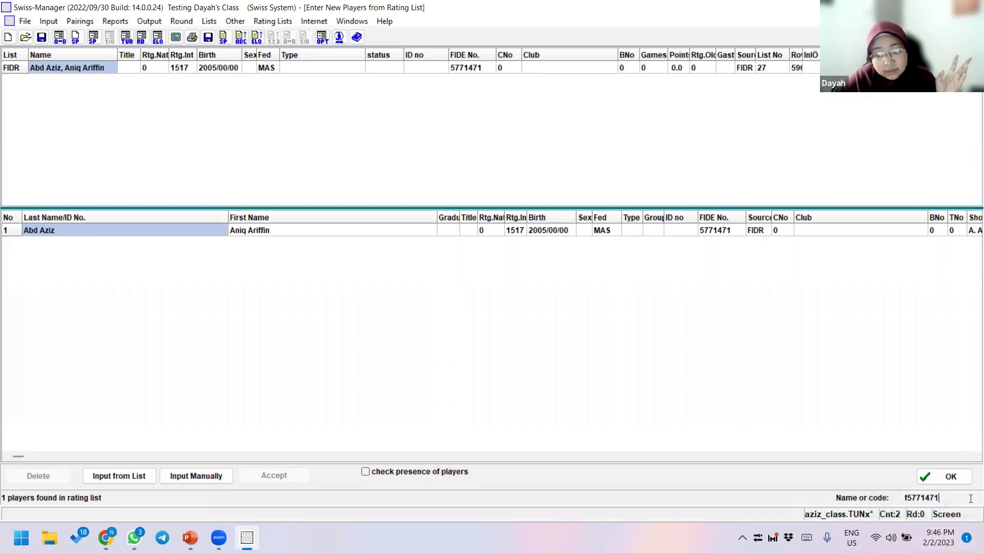
drag(970, 499, 889, 502)
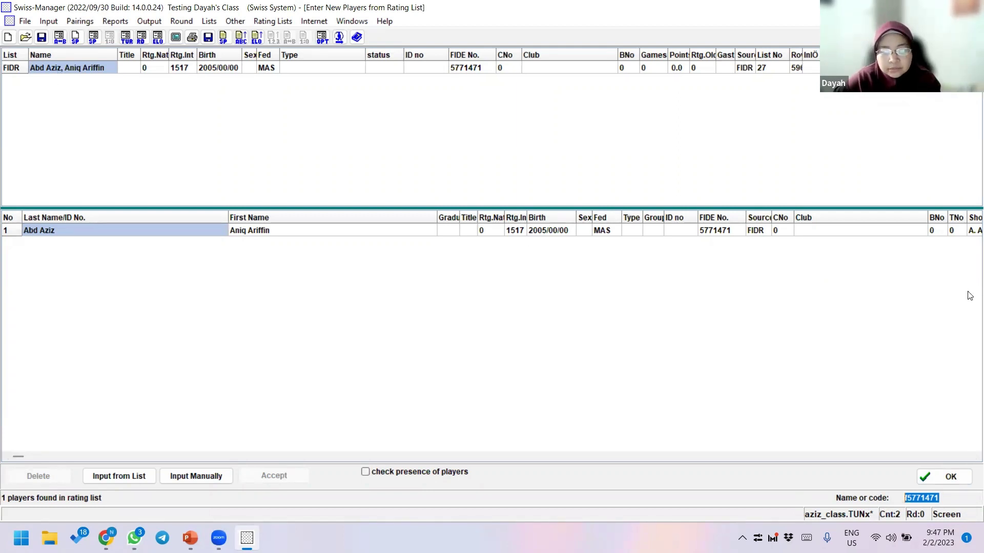
- Review the new row's birth date, MAS federation and CNo, then confirm the entry
click(544, 231)
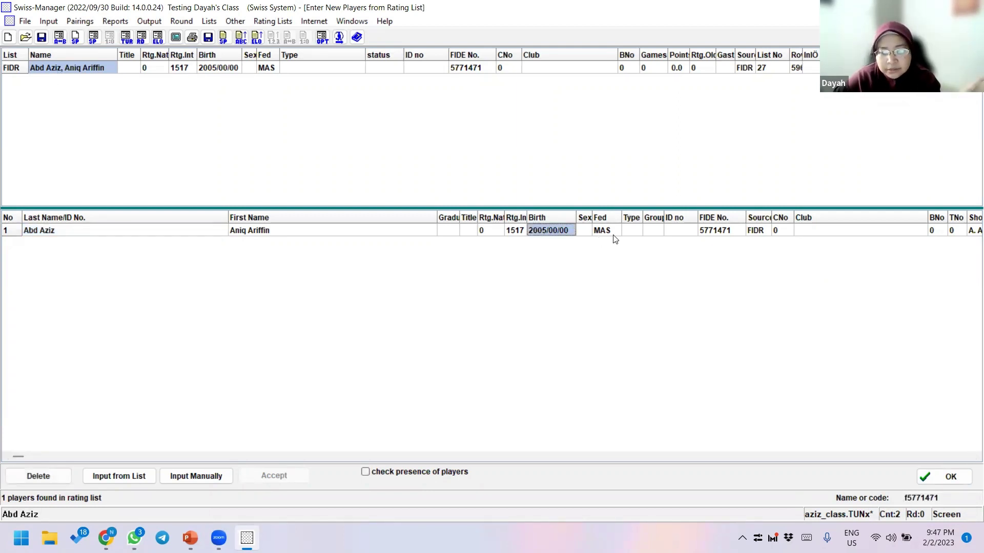
click(610, 231)
click(778, 231)
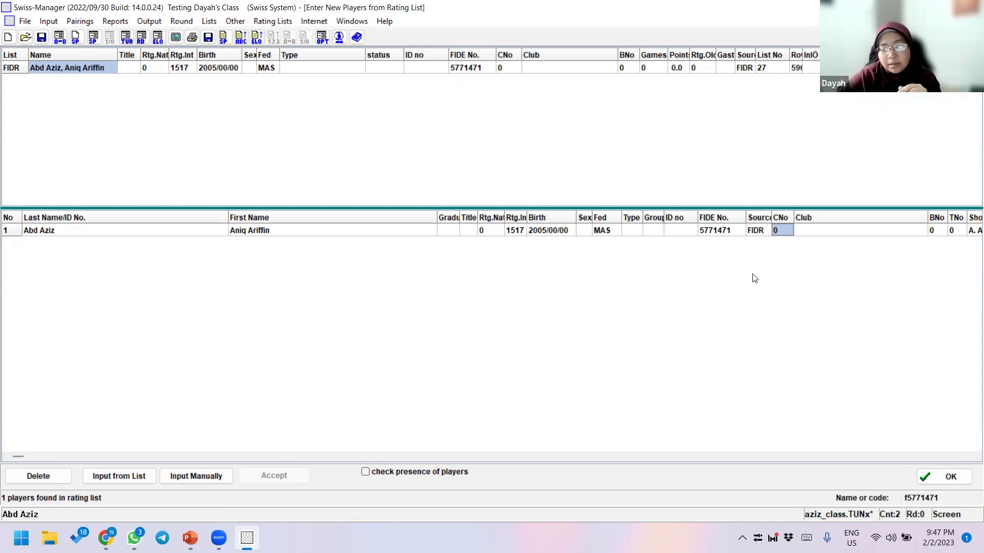
key(Return)
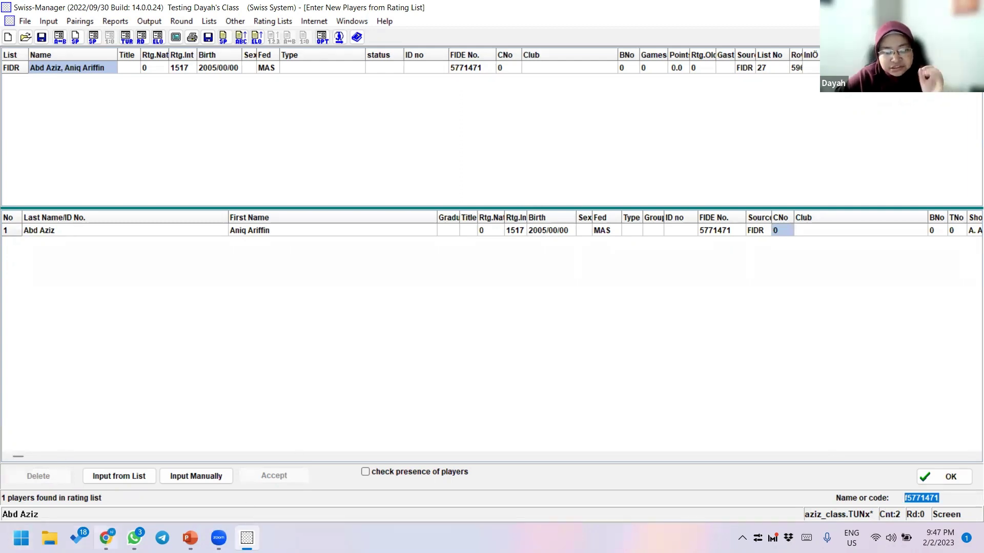
key(alt+Tab)
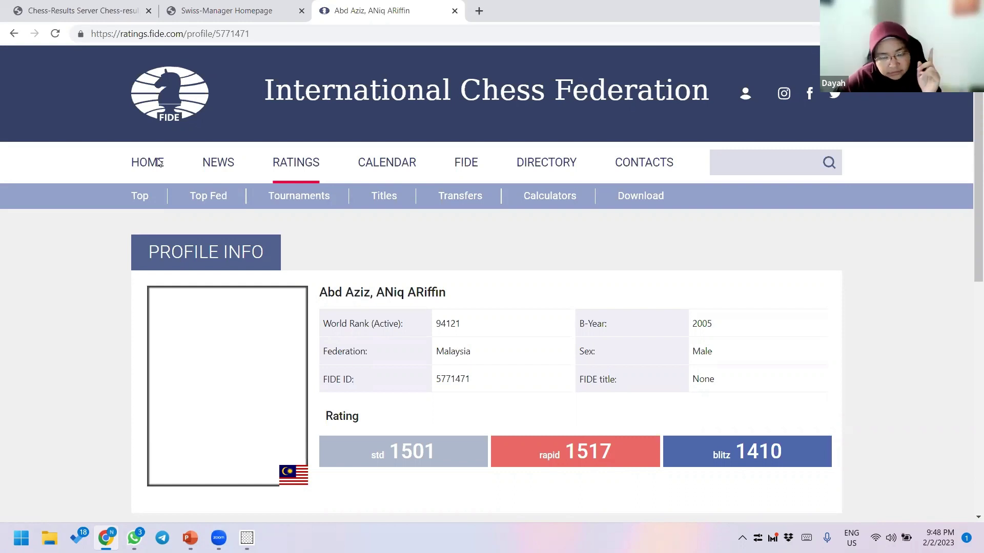
key(alt+Tab)
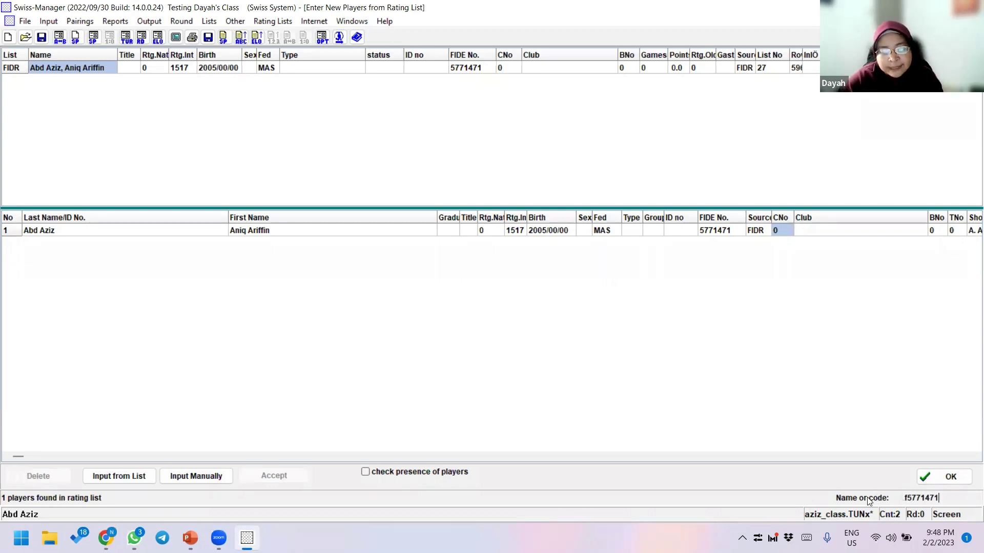
- Clear the player search and open Rating List Update, toggling the NAT and FIDR checkboxes
key(BackSpace)
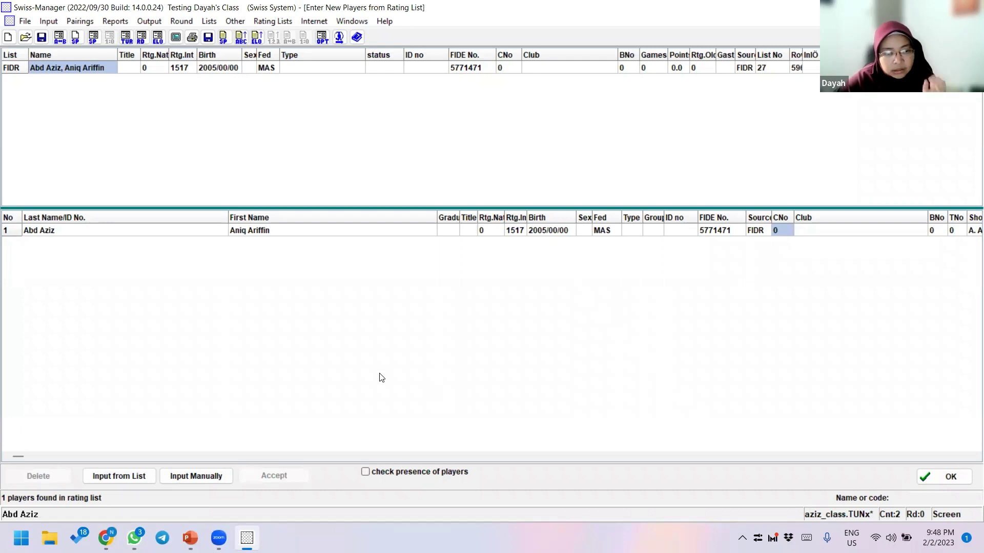
click(266, 24)
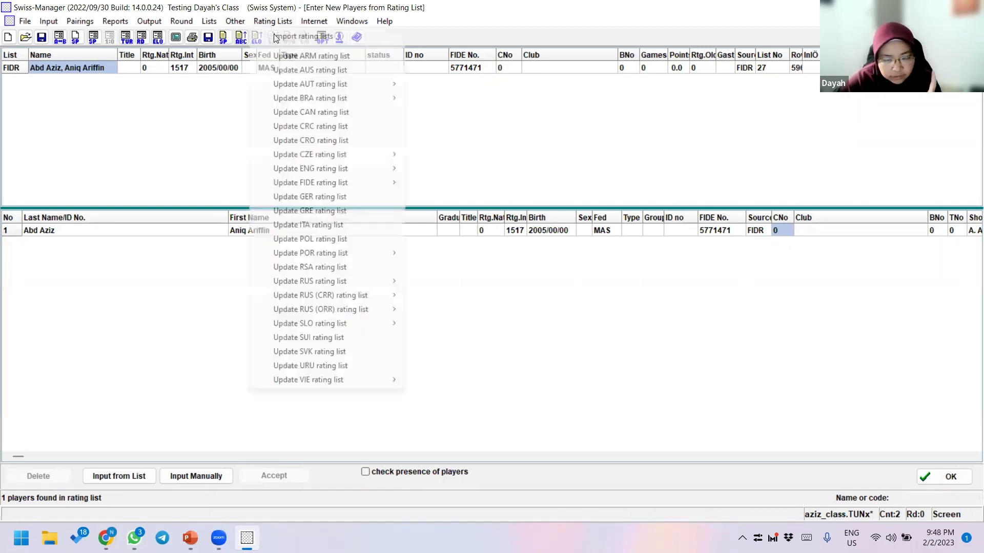
click(300, 37)
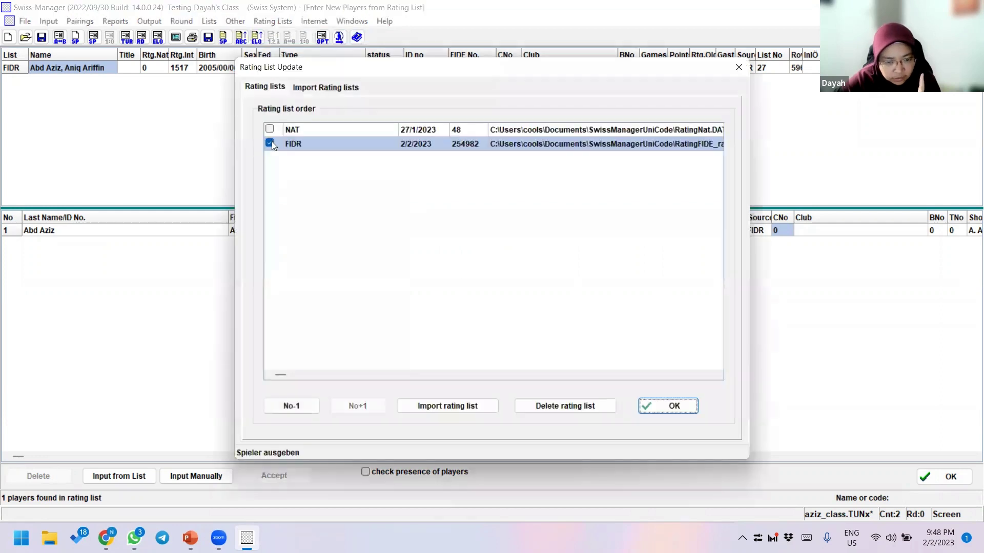
click(270, 144)
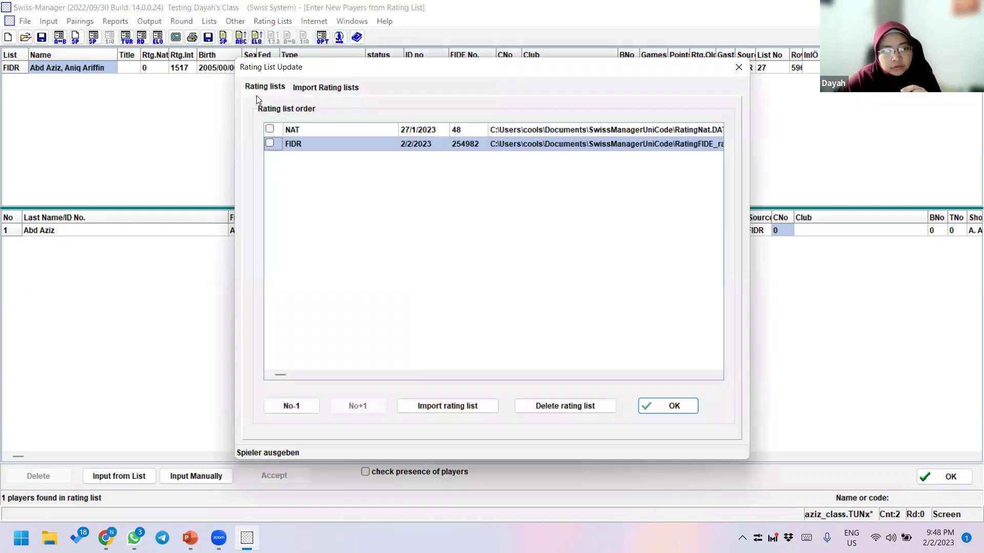
click(270, 144)
click(270, 129)
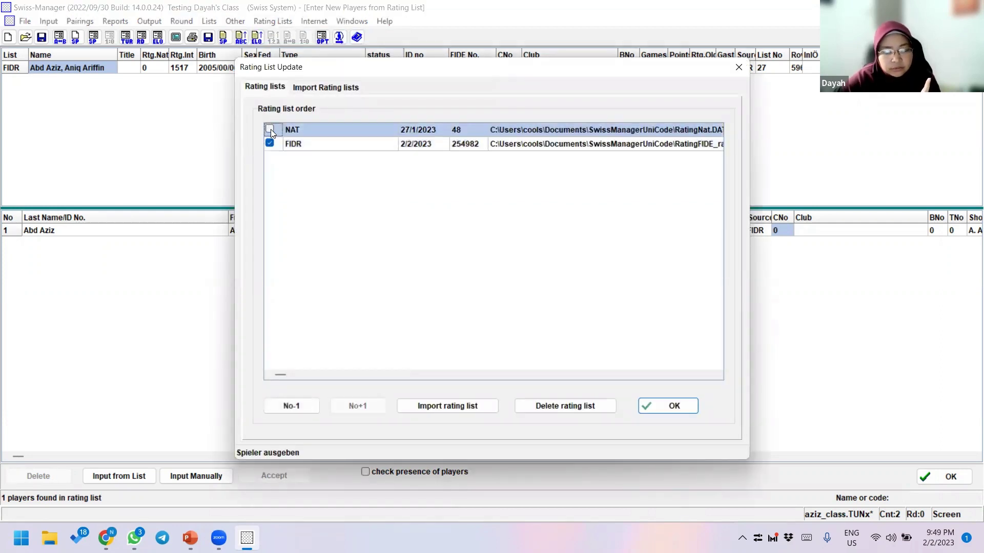
- Reopen the import settings and tick then untick NAT and FIDR, leaving both unchecked
click(266, 23)
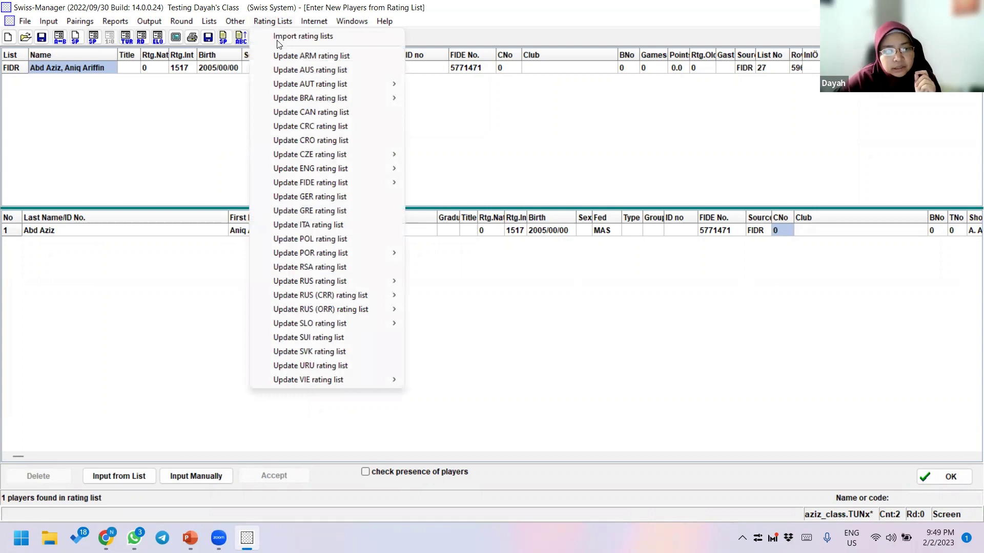
click(279, 40)
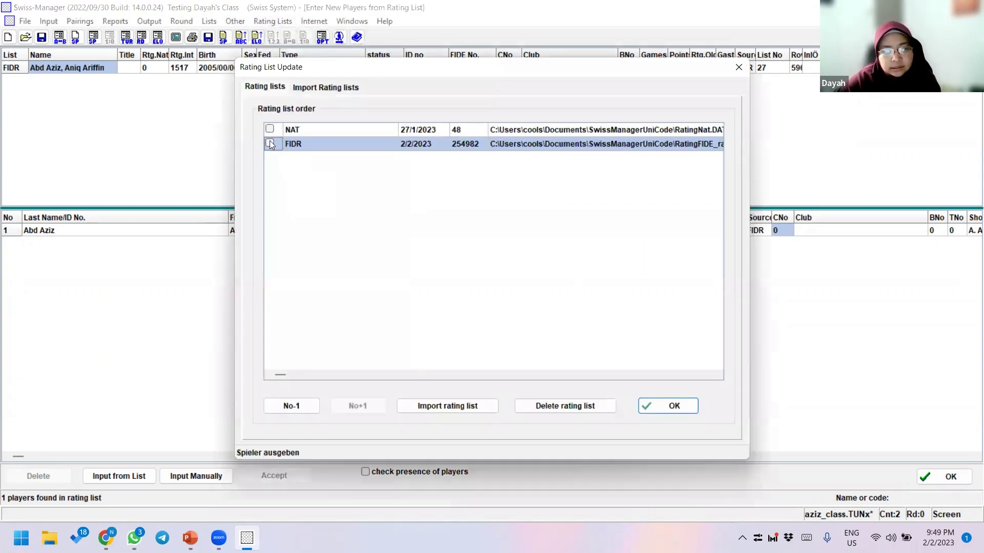
click(270, 132)
key(Down)
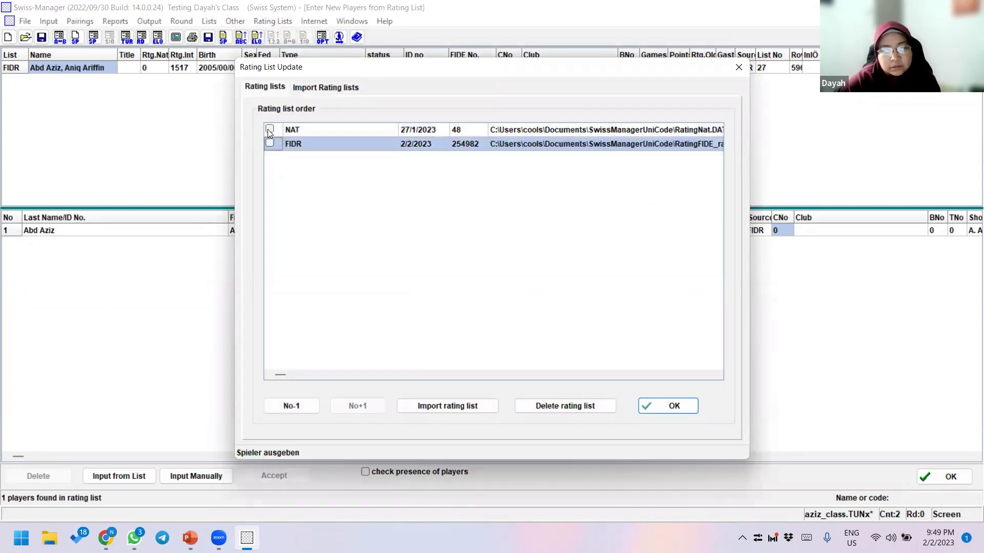
click(268, 130)
click(270, 143)
click(270, 131)
click(271, 144)
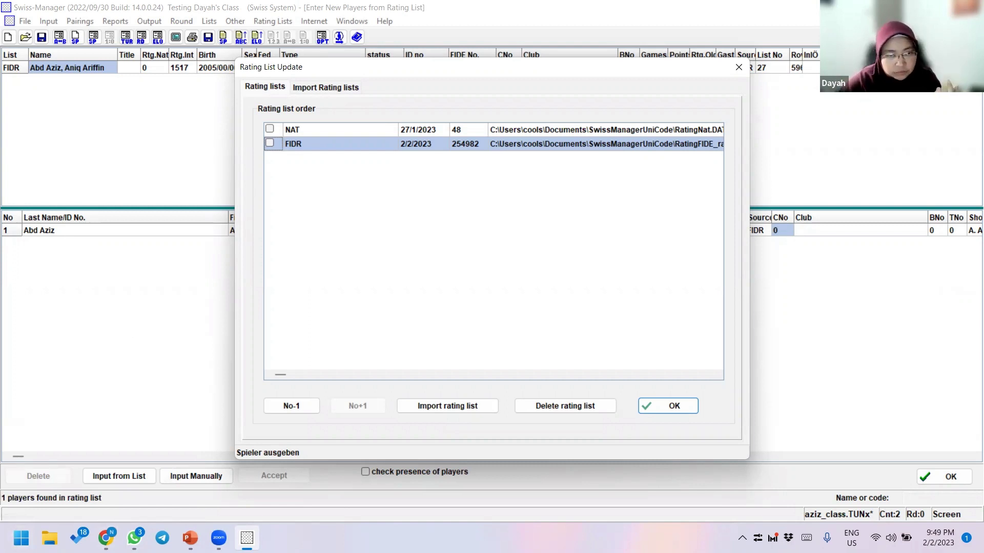
click(21, 538)
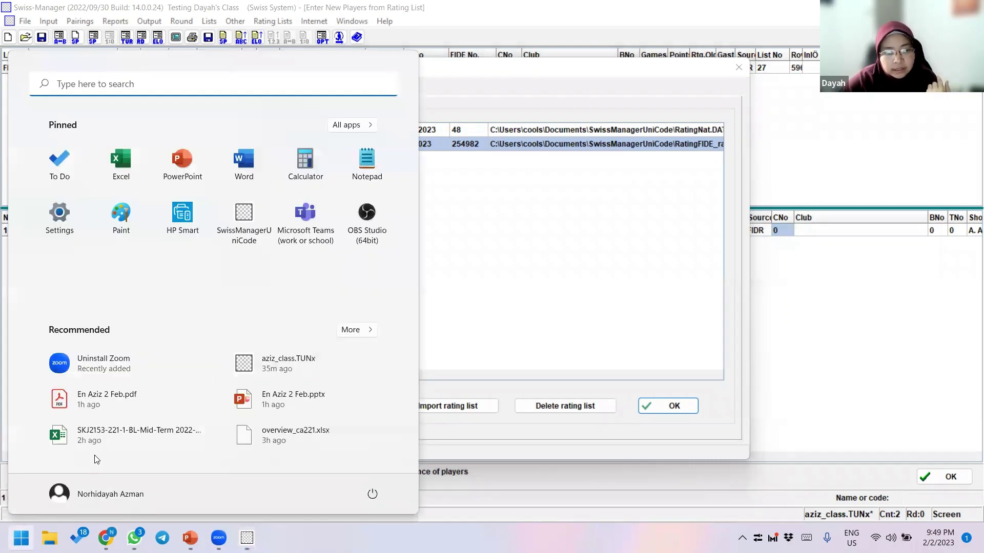
- Launch Excel and open kipmall_jan_18.xlsx by searching recent workbooks for 'kipm'
click(224, 230)
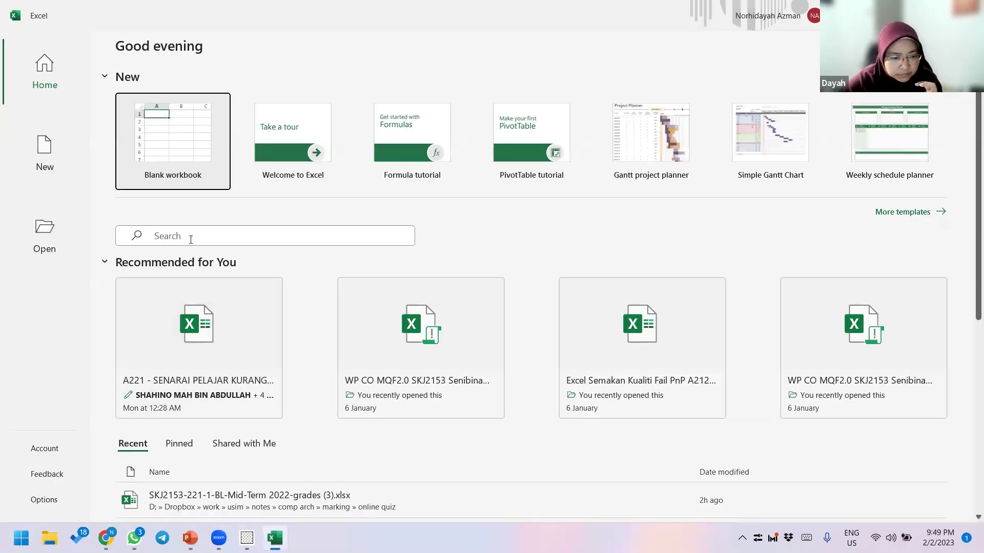
scroll(191, 240, down, 6)
scroll(240, 211, up, 5)
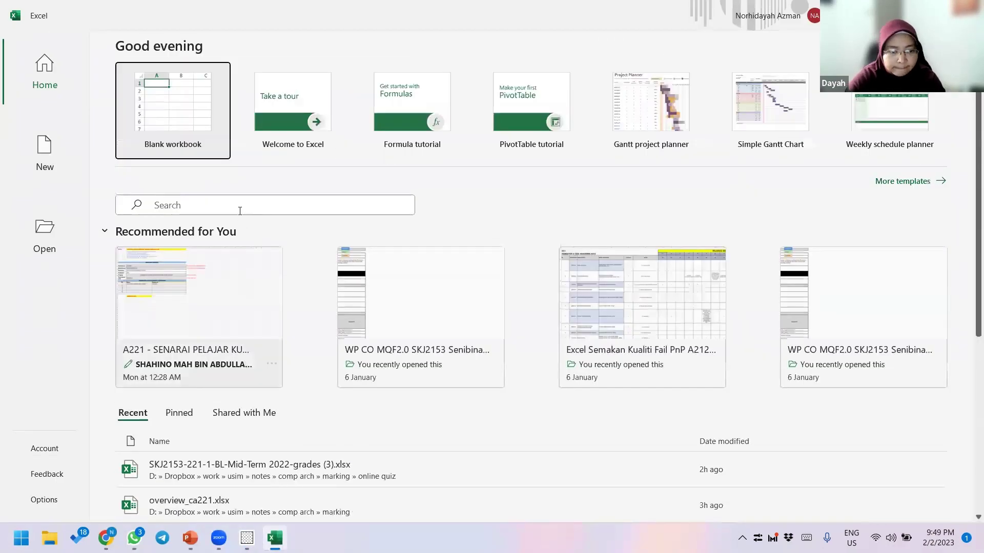
click(240, 205)
text(kipm)
key(Return)
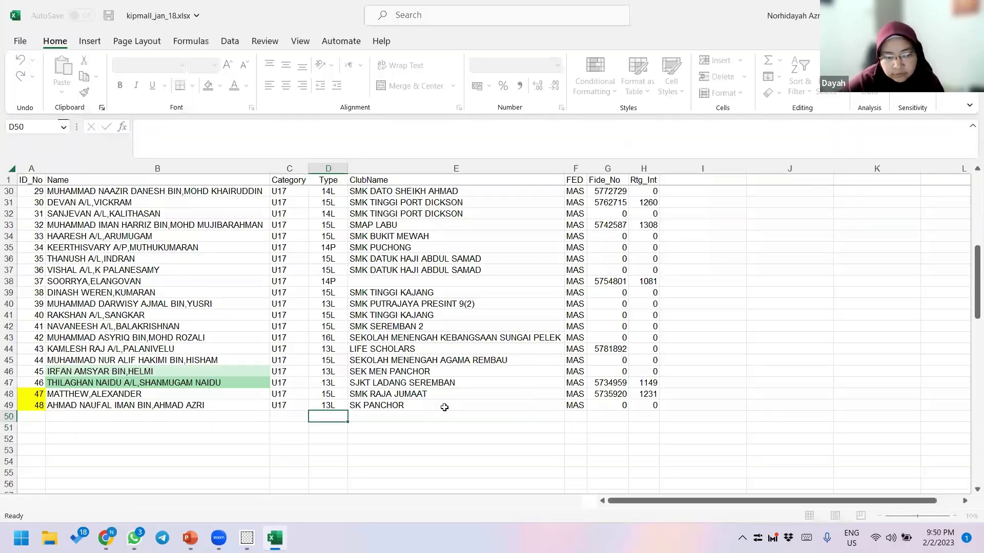
- Step along the U17 header row from ID_No through Category to ClubName and back
scroll(40, 194, up, 10)
click(39, 194)
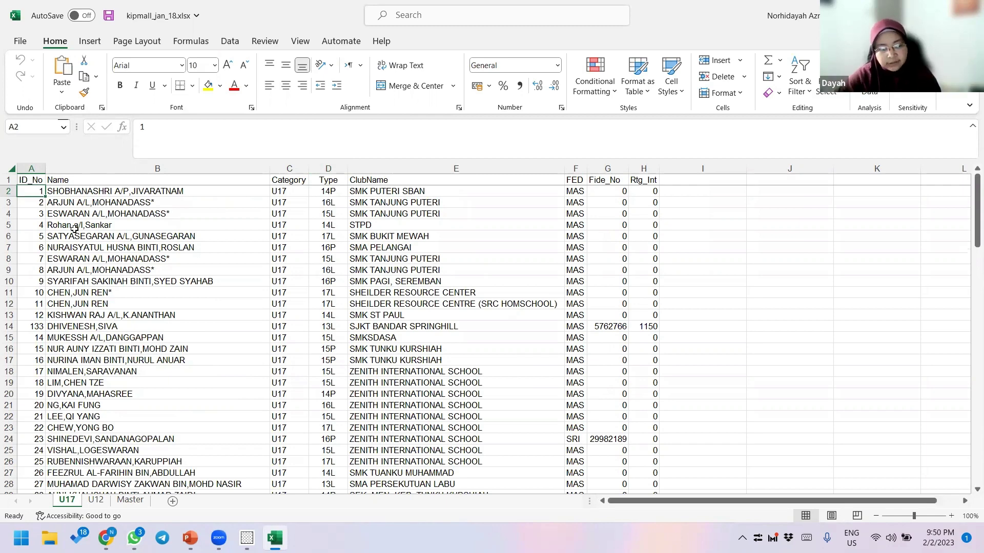
click(32, 180)
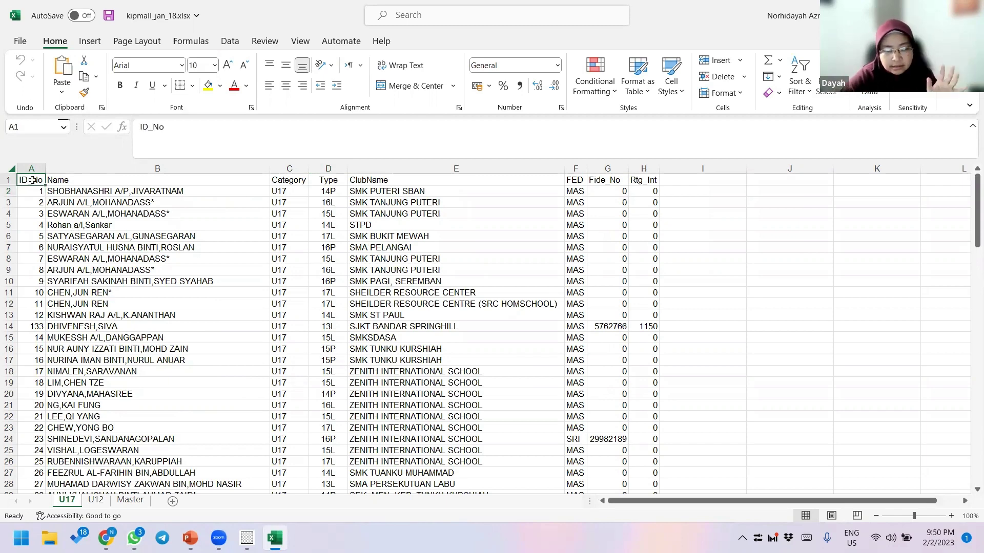
key(Right)
key(Right)
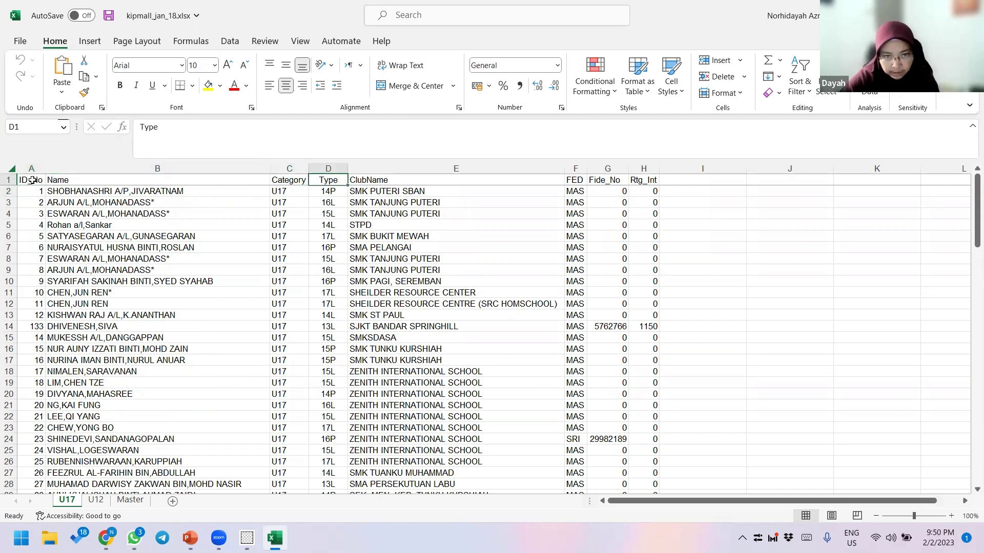
key(Right)
key(Right)
key(Right)
key(Right)
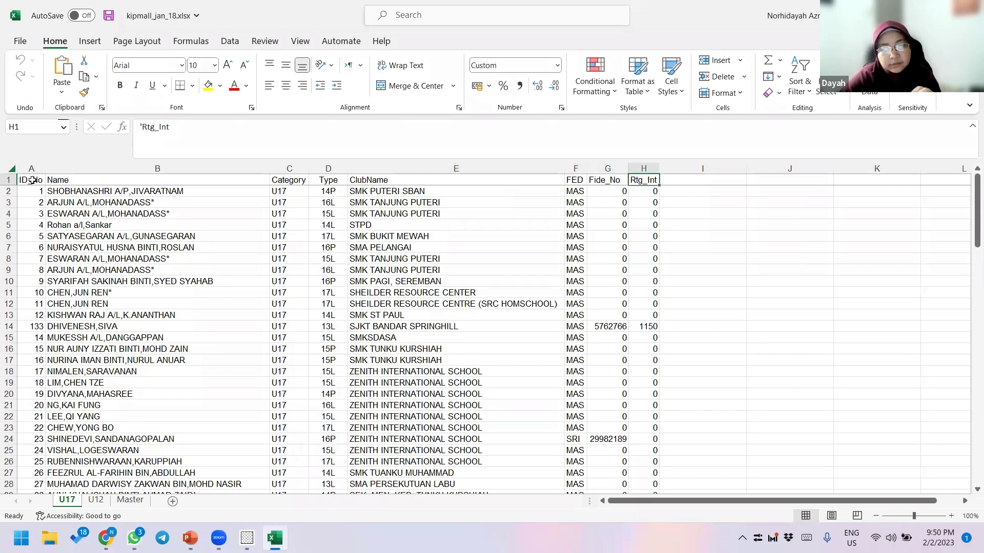
key(Left)
key(Left)
key(Left)
key(Left)
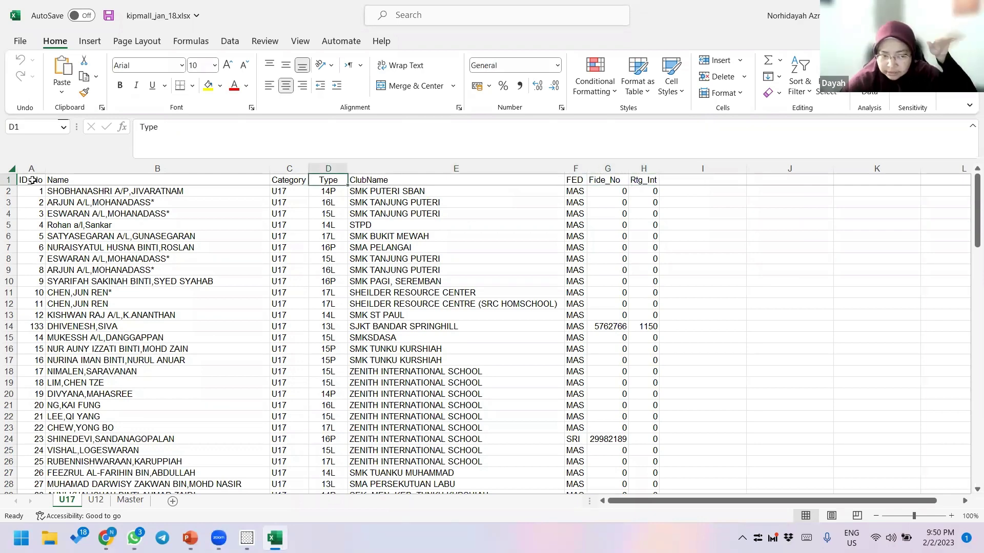
key(Left)
key(Left)
key(Left)
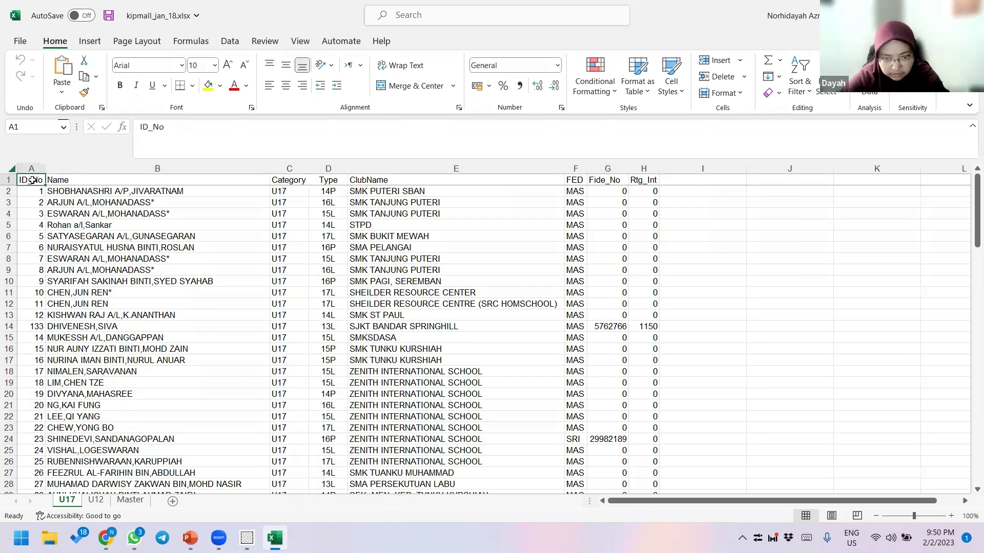
key(Right)
key(Right)
key(Right)
key(Right)
key(Right)
key(Right)
key(Right)
key(Left)
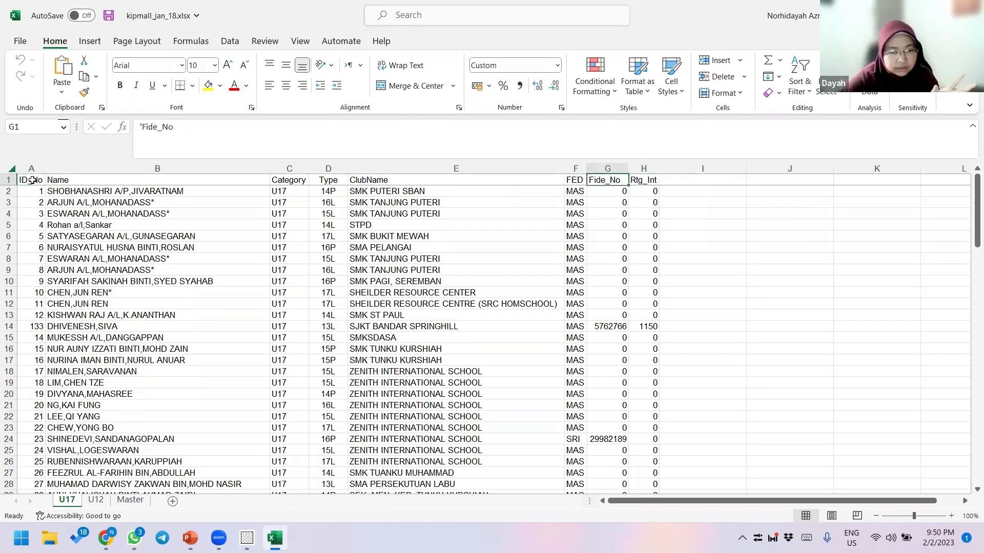
key(Left)
key(Left)
- Undo renaming ClubName to 'Nama Kelab', then review headers from ID_No to Rtg_Int
text(Nama)
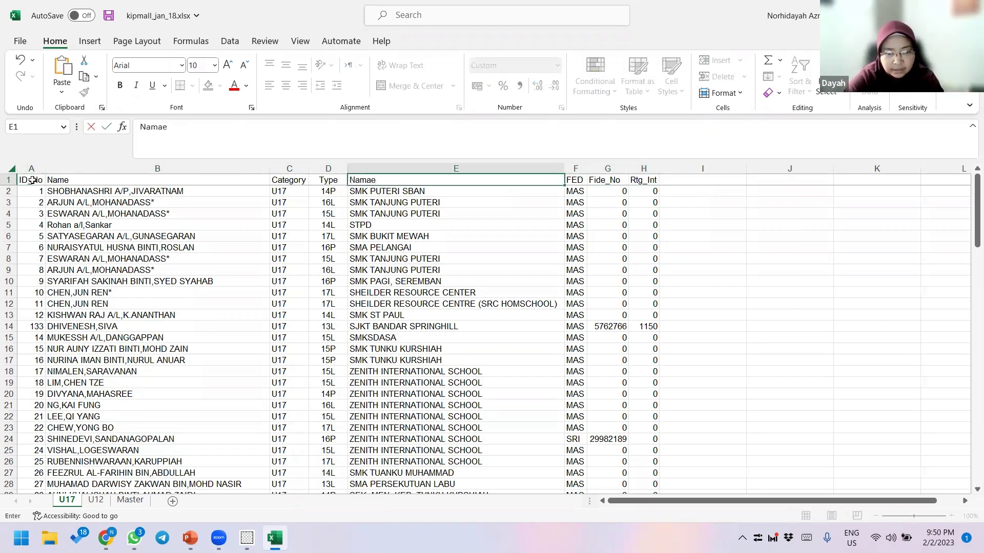
text( Kelab)
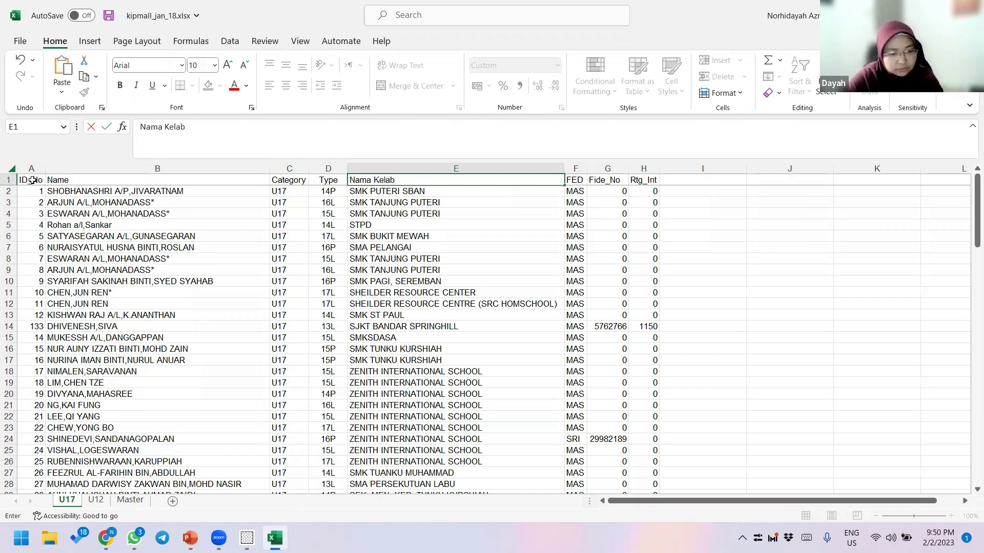
key(ctrl+z)
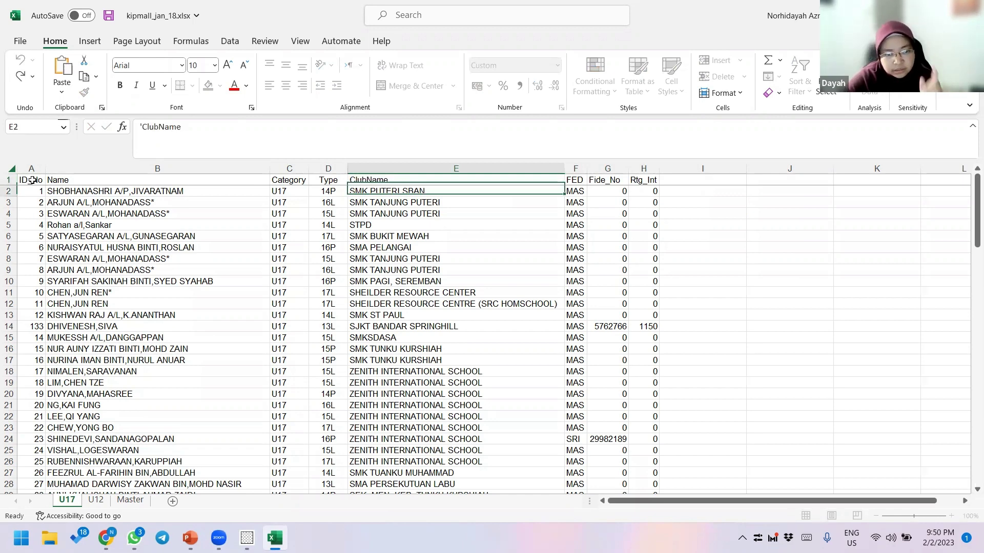
key(Escape)
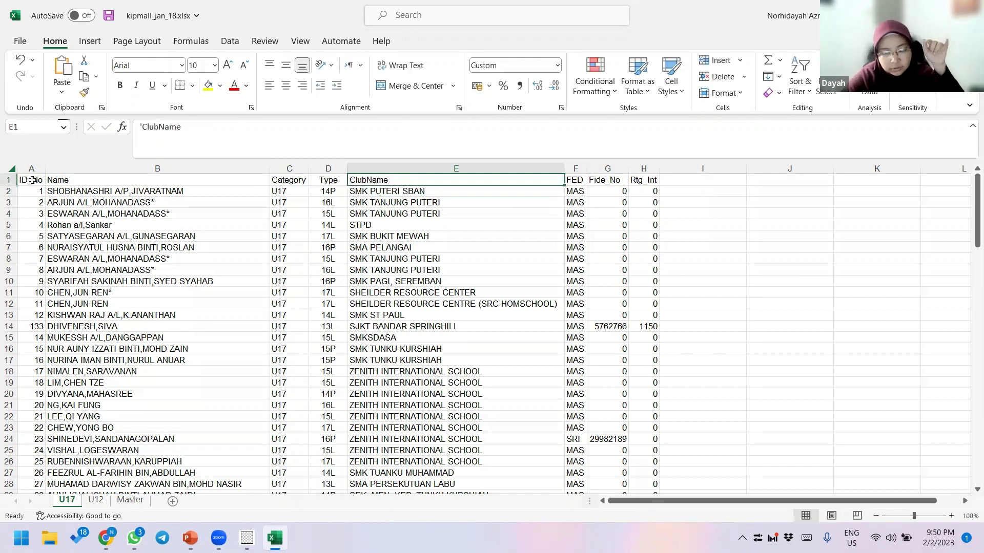
key(Left)
key(Left)
key(Left)
key(Left)
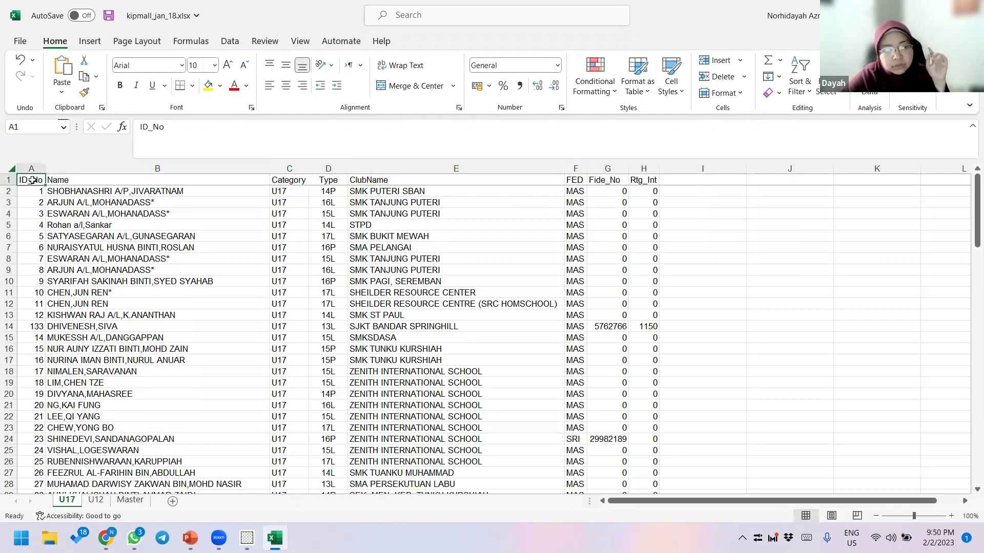
key(Right)
key(Right)
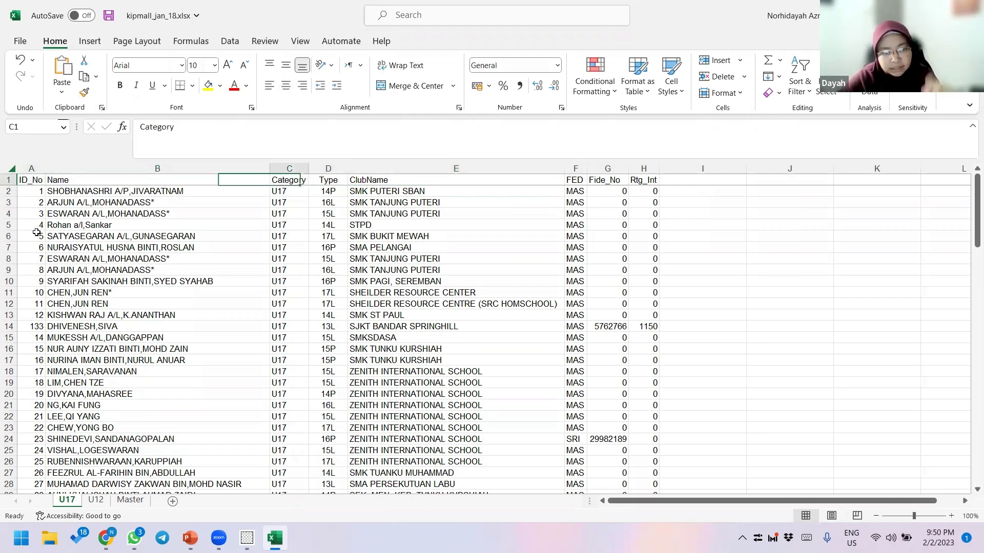
key(Right)
key(Right)
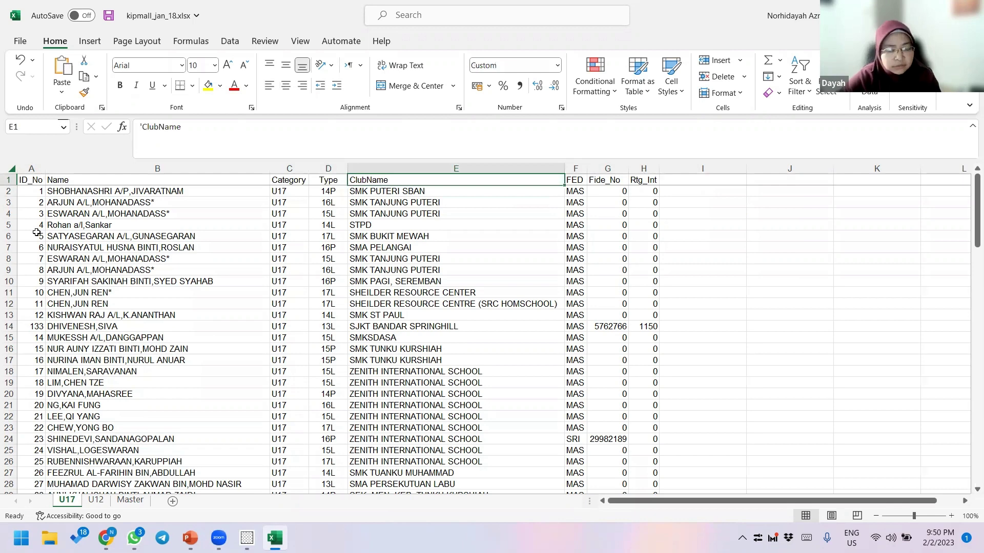
key(Right)
key(Right)
key(Right)
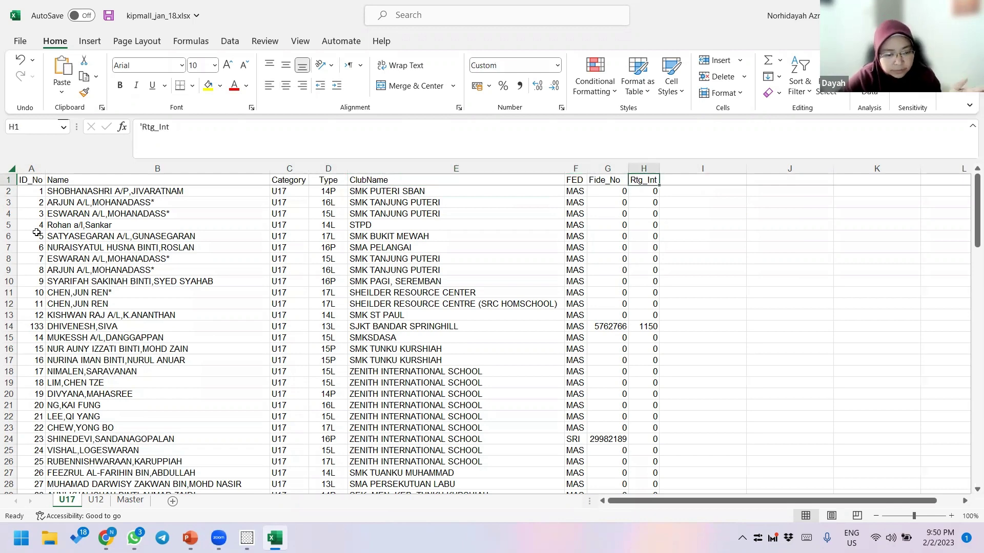
- Present slide 7, SM Basics: Enter Player Details, and follow its Excel template link
click(190, 537)
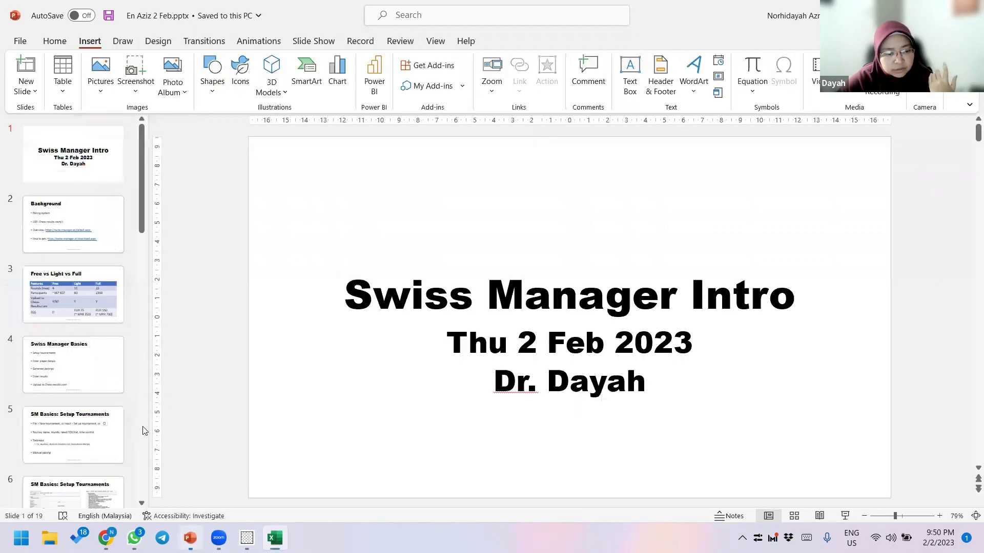
scroll(98, 232, down, 6)
click(98, 232)
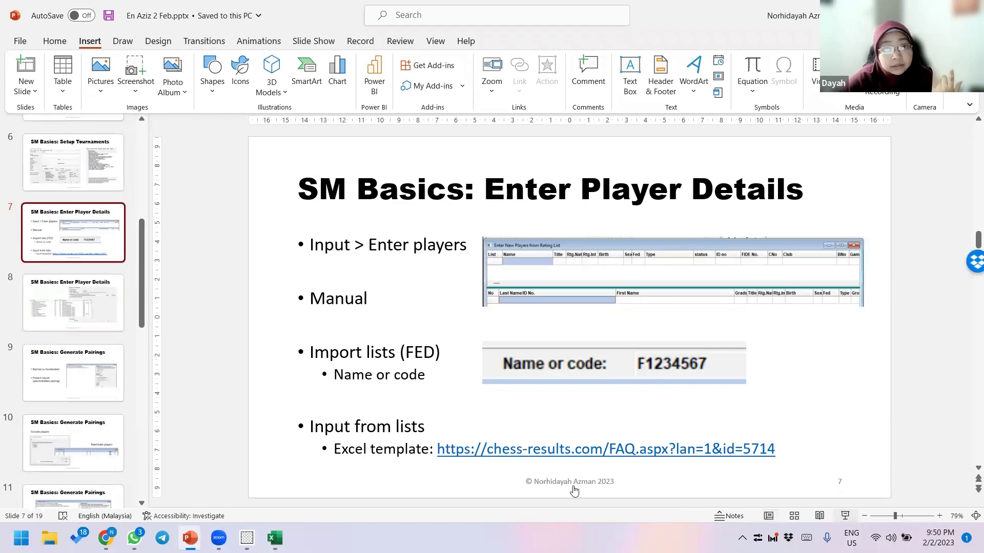
key(shift+F5)
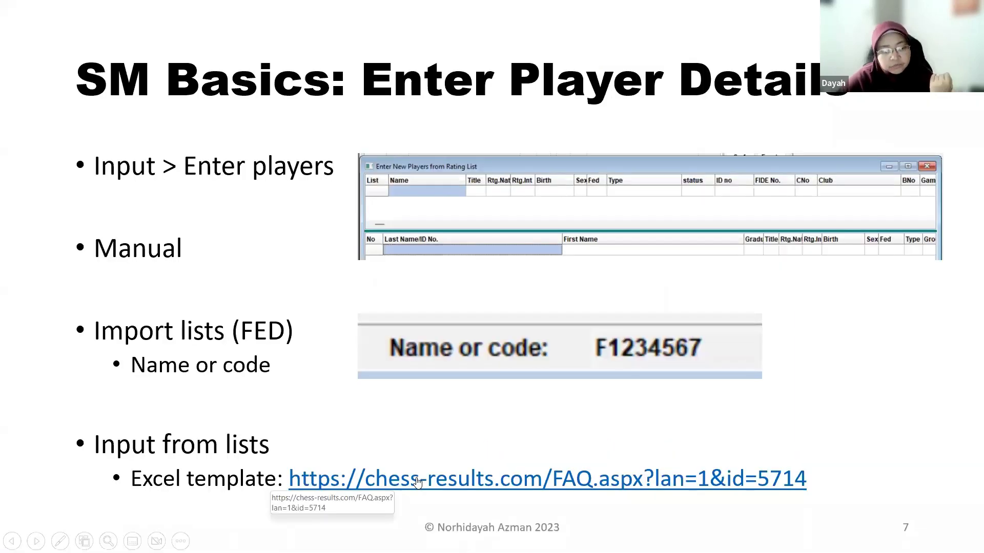
click(418, 481)
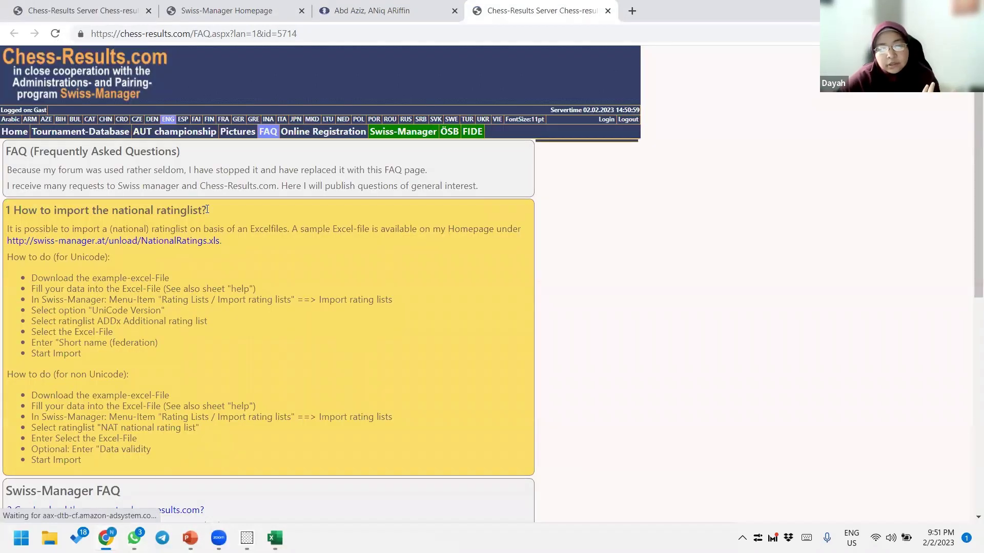
- Download NationalRatings.xls from the 'How to import the national ratinglist?' FAQ, then return to kipmall_jan_18.xlsx
drag(28, 211, 213, 209)
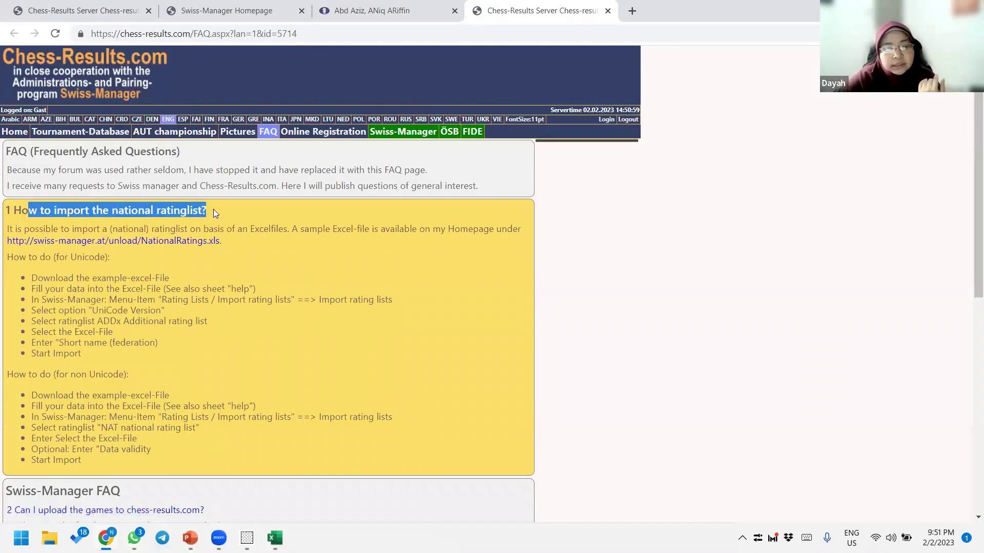
click(180, 264)
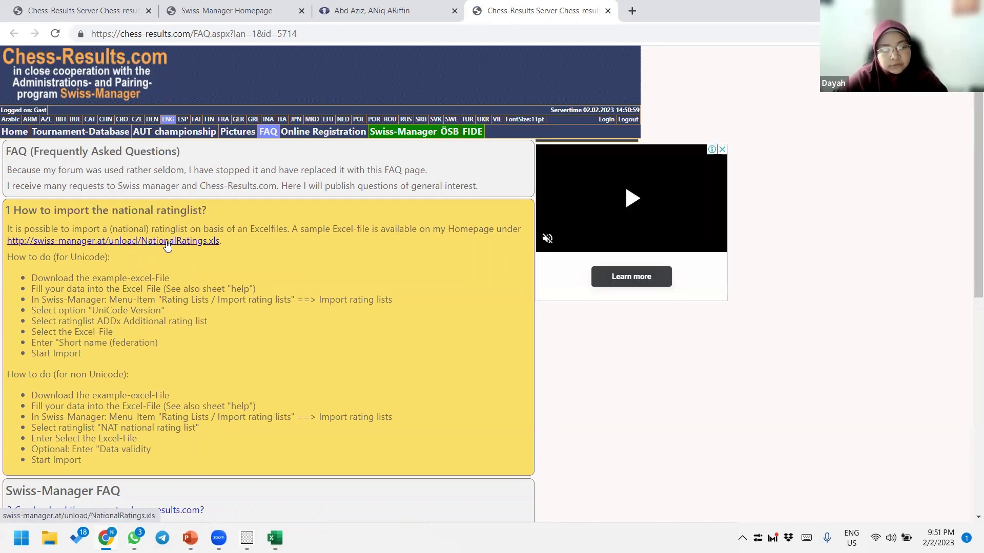
click(167, 245)
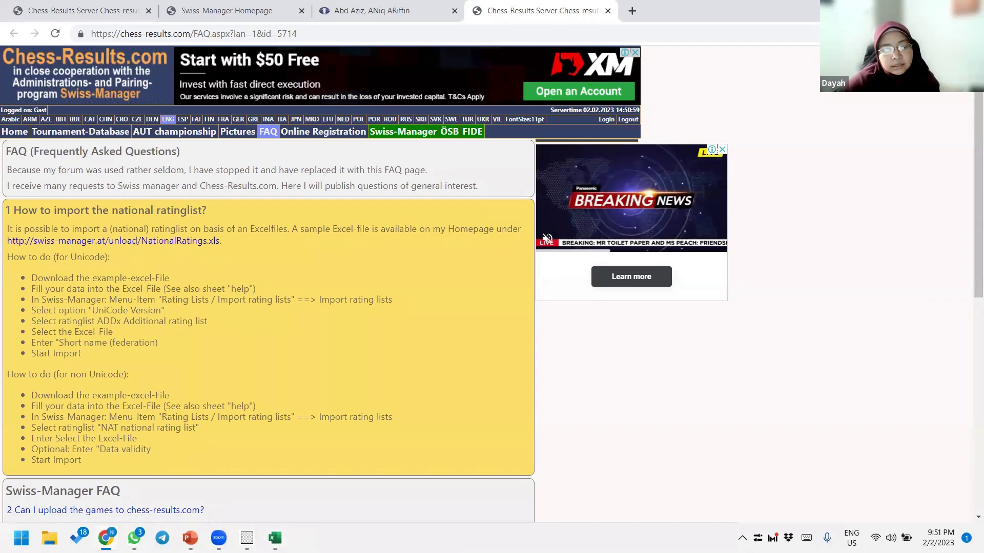
key(alt+Tab)
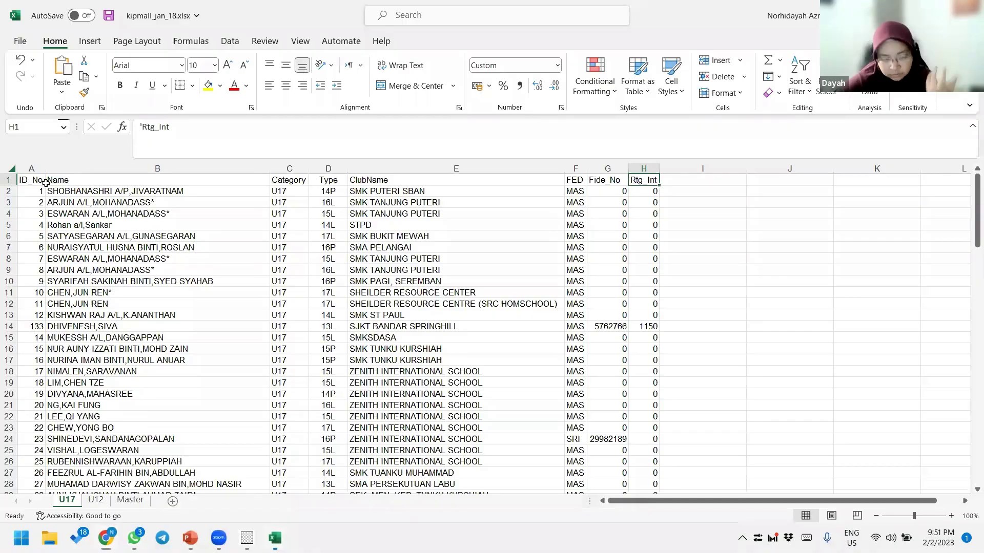
- Point out the Name, Category, Type, ClubName and ID_No columns of the U17 sheet
click(108, 179)
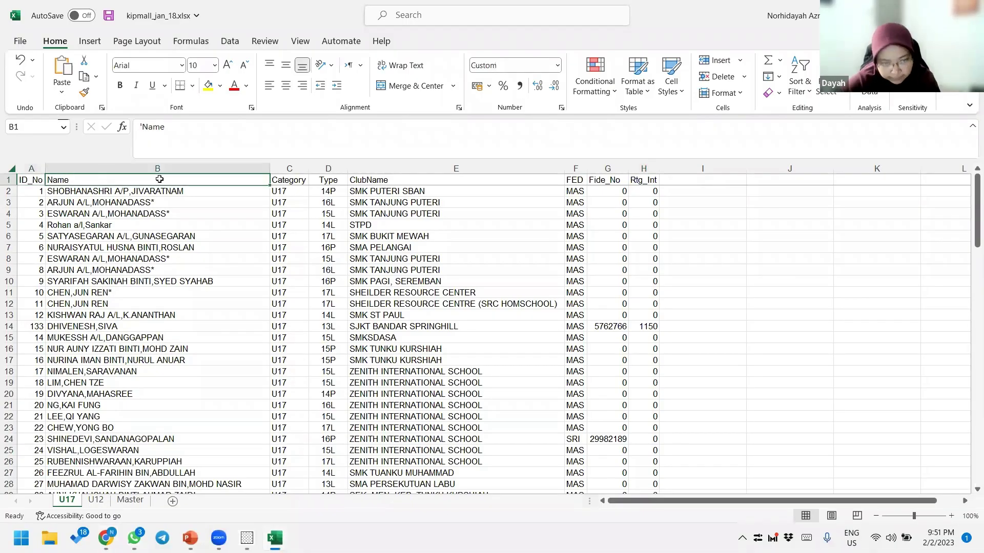
click(291, 166)
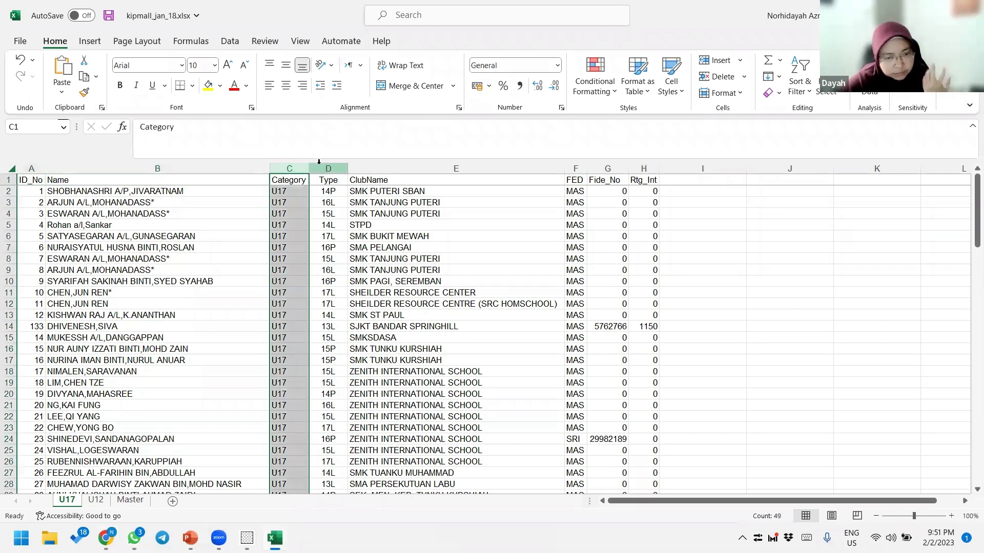
click(319, 162)
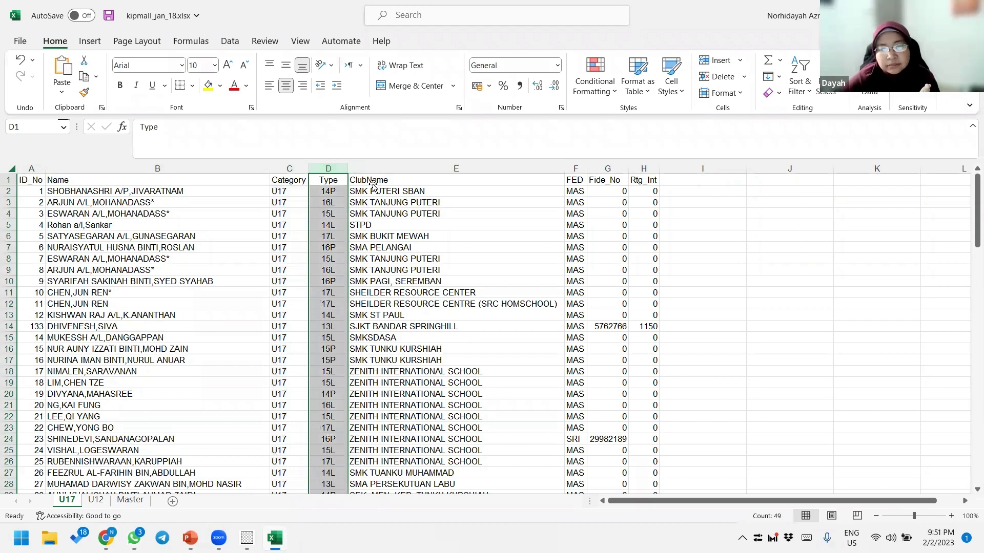
click(372, 183)
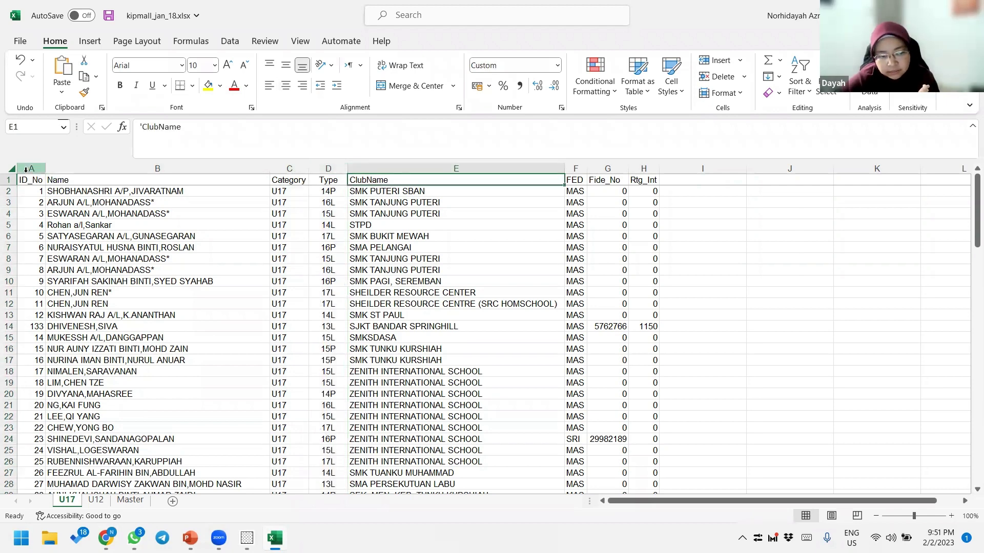
click(46, 169)
click(48, 169)
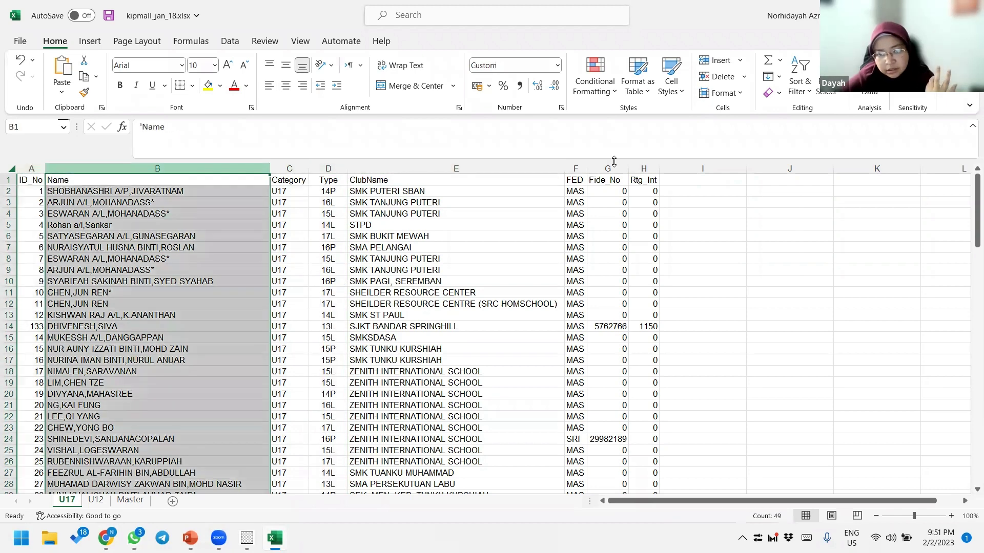
- Highlight the Fide_No and Rtg_Int columns, then bring up Swiss-Manager's Rating List Update window
click(625, 168)
drag(625, 168, 635, 171)
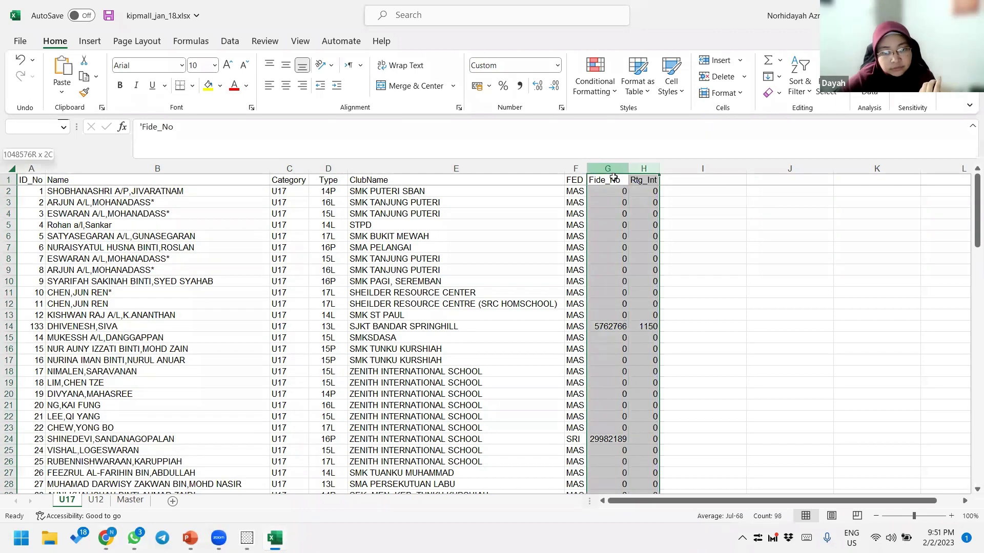
click(625, 180)
click(636, 181)
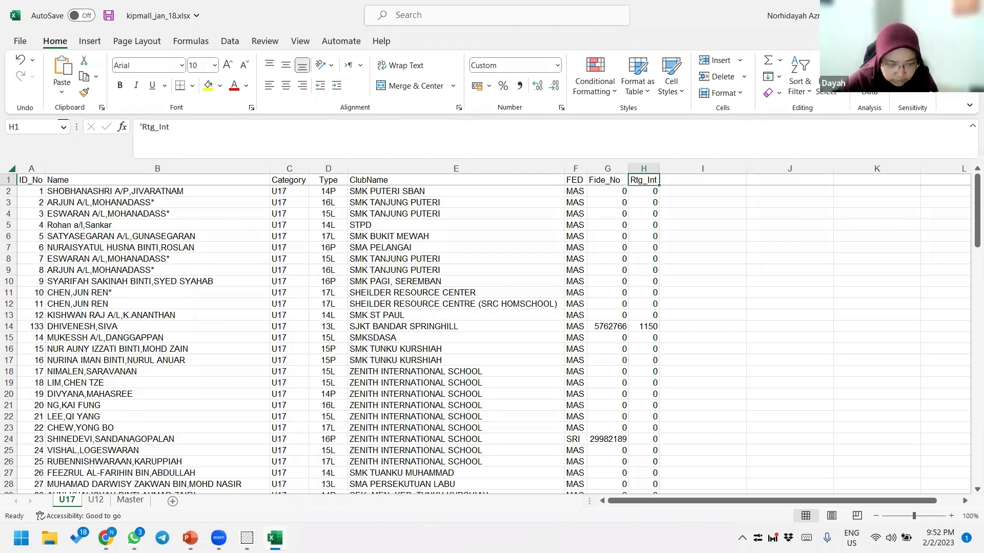
key(alt+Tab)
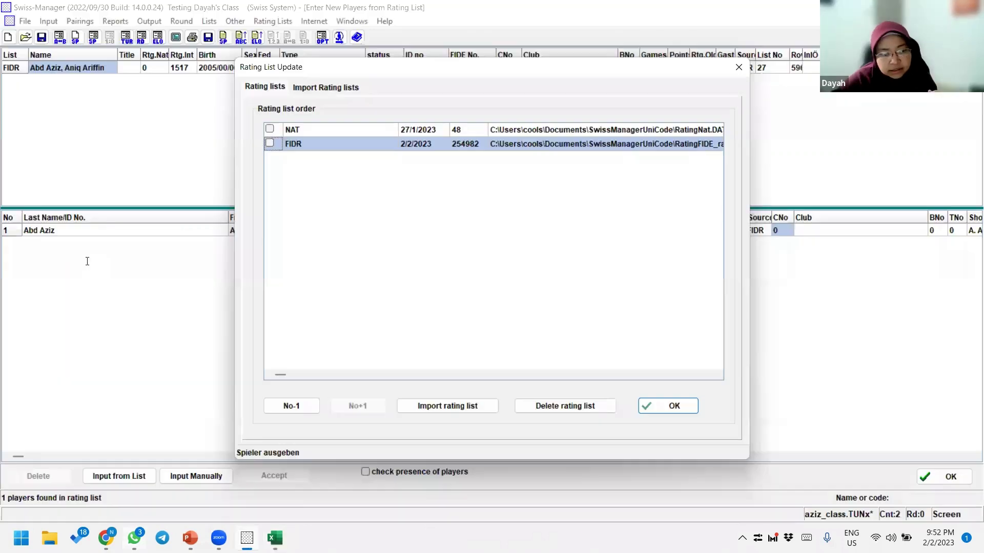
- Reopen the NationalRatings.xls link on the Chess-Results FAQ, then return to kipmall_jan_18.xlsx
key(alt+Tab)
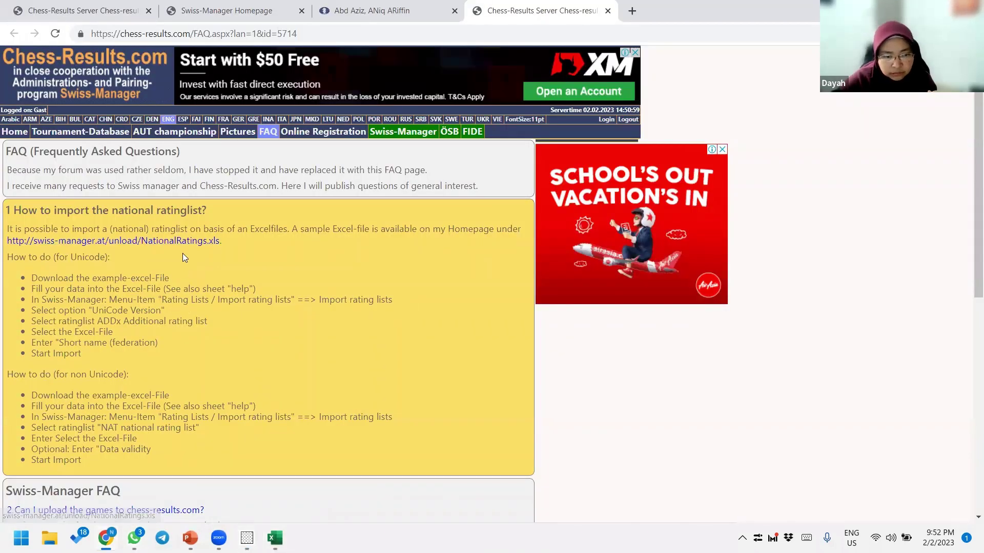
click(187, 245)
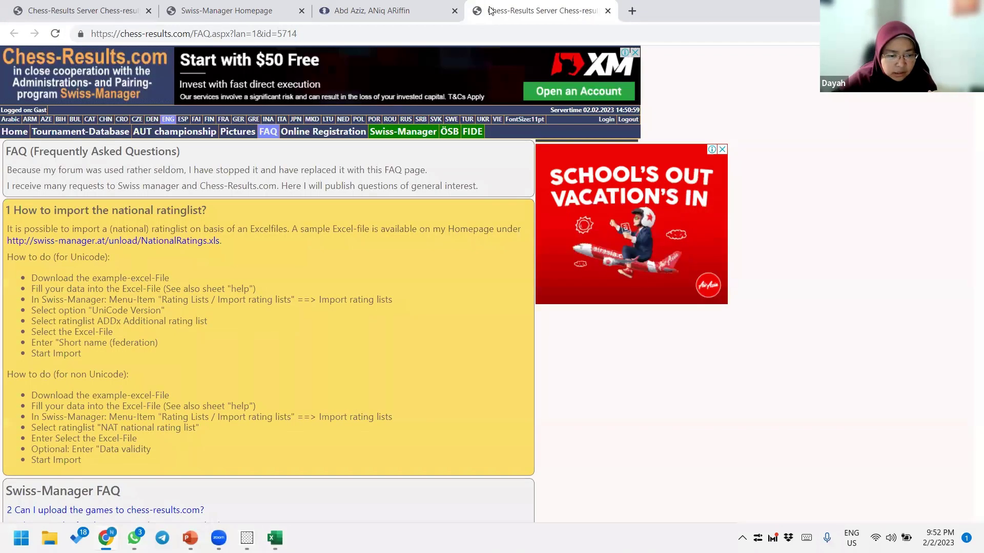
scroll(404, 290, down, 2)
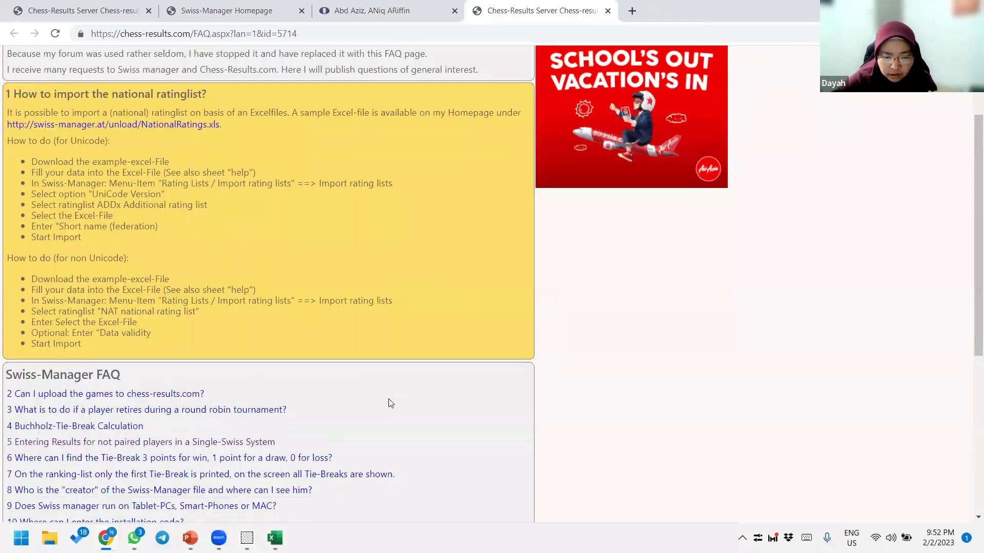
scroll(388, 403, up, 2)
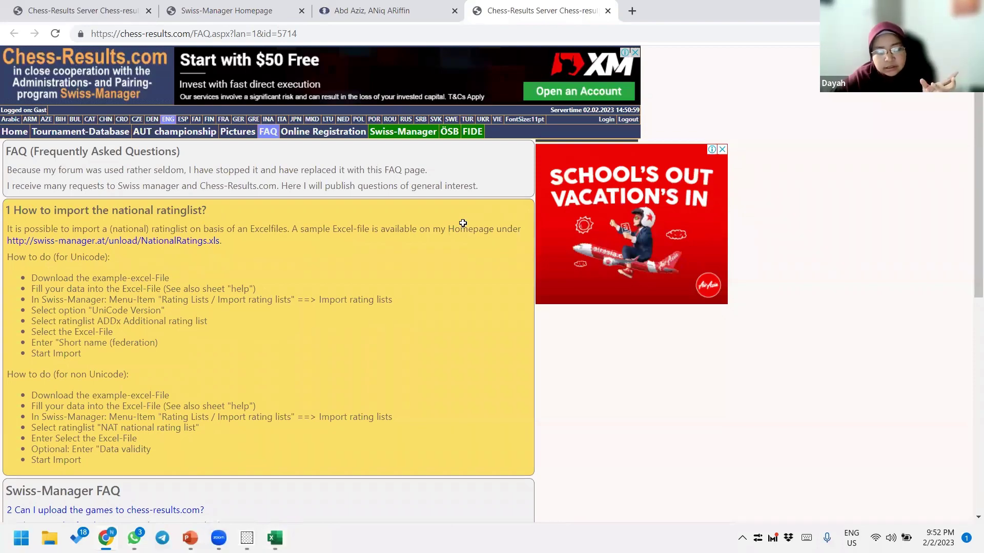
key(alt+Tab)
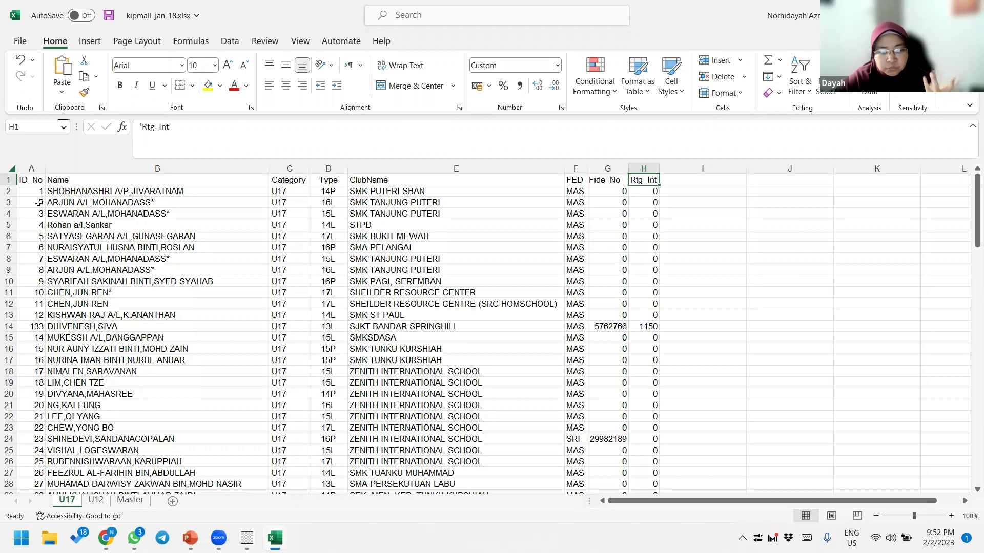
- Select the first nine players' IDs, names, FED, Fide_No and Rtg_Int entries
drag(38, 193, 36, 278)
drag(102, 191, 109, 213)
drag(109, 278, 109, 282)
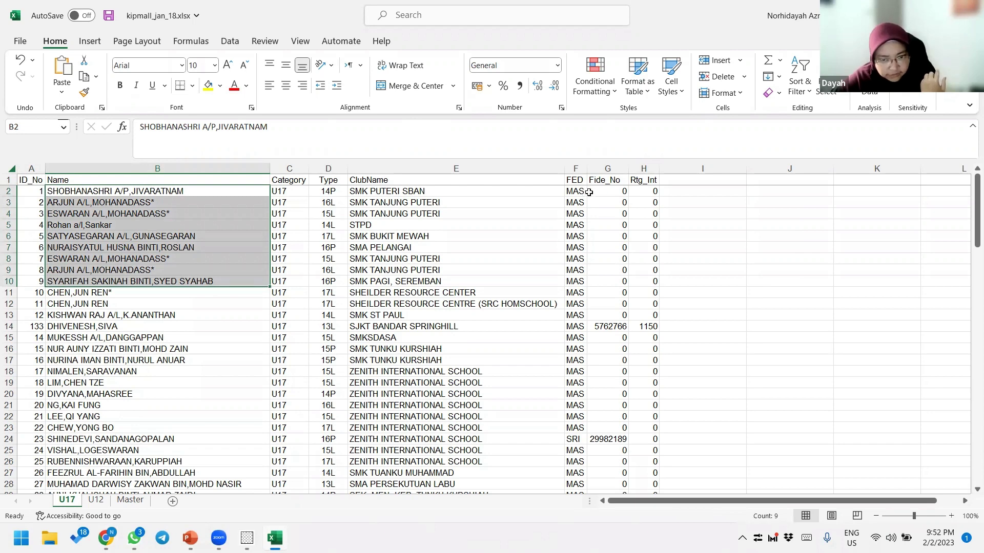
drag(584, 191, 576, 259)
drag(615, 191, 649, 281)
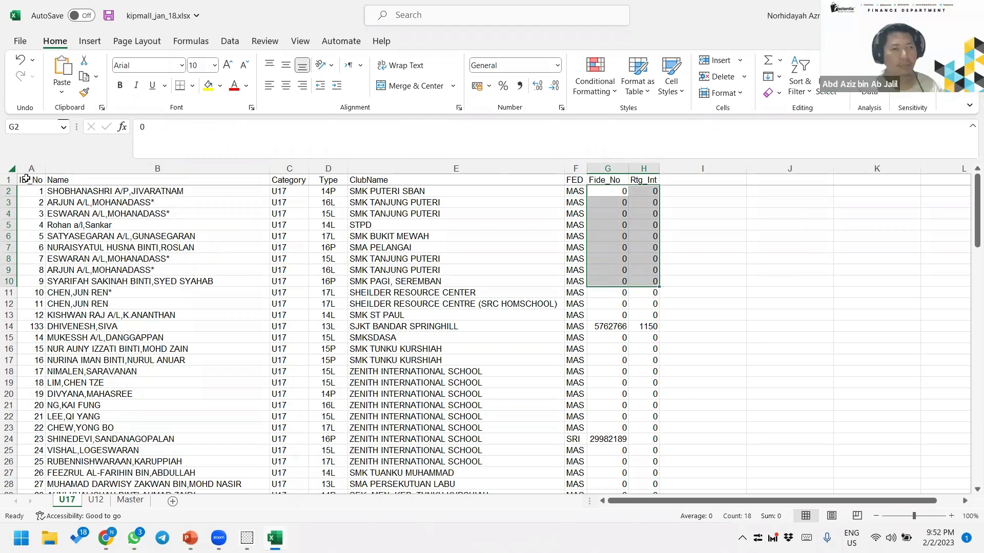
- Point out the ID_No, Name, Type, ClubName and FED headings and the repeated name in row 12
click(26, 180)
click(63, 179)
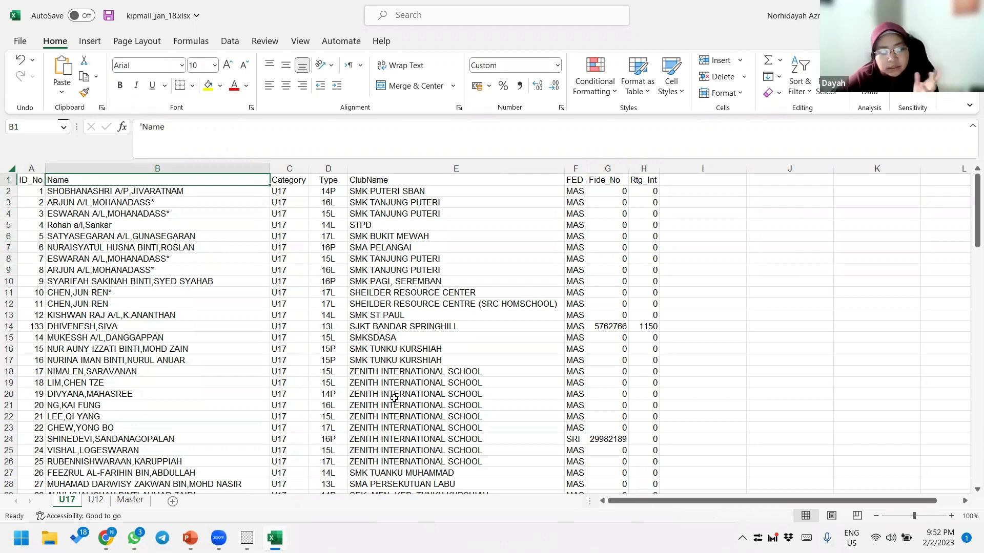
click(176, 305)
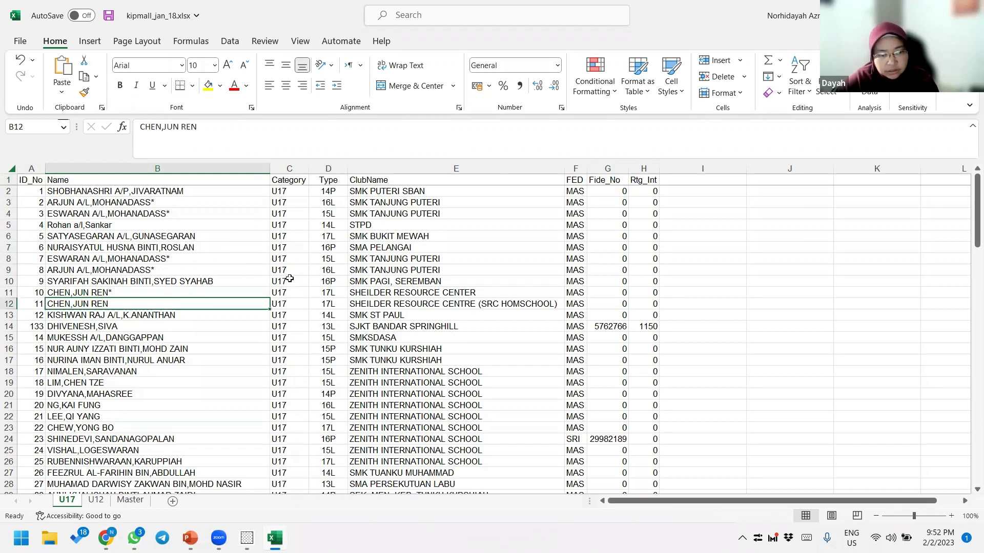
click(180, 180)
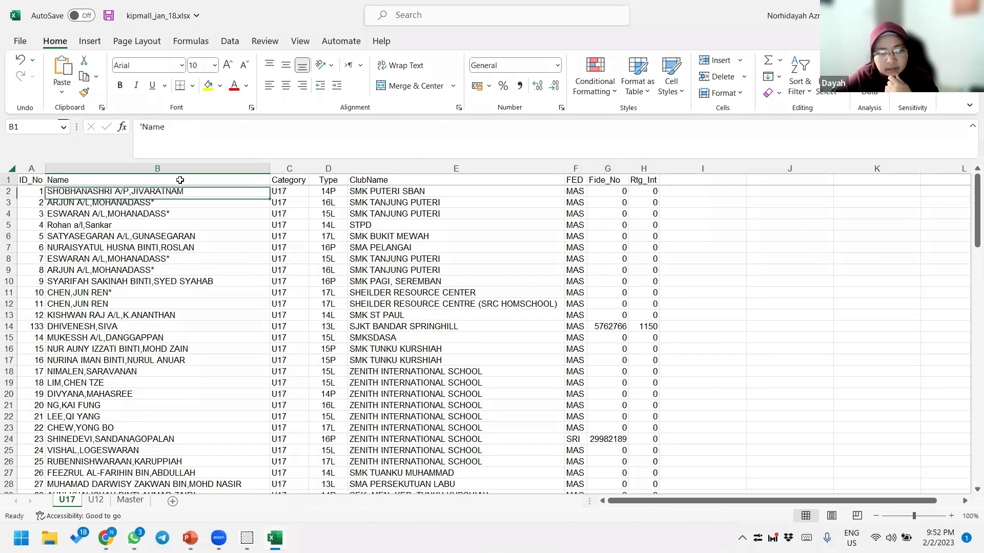
click(340, 183)
click(404, 183)
key(ctrl+space)
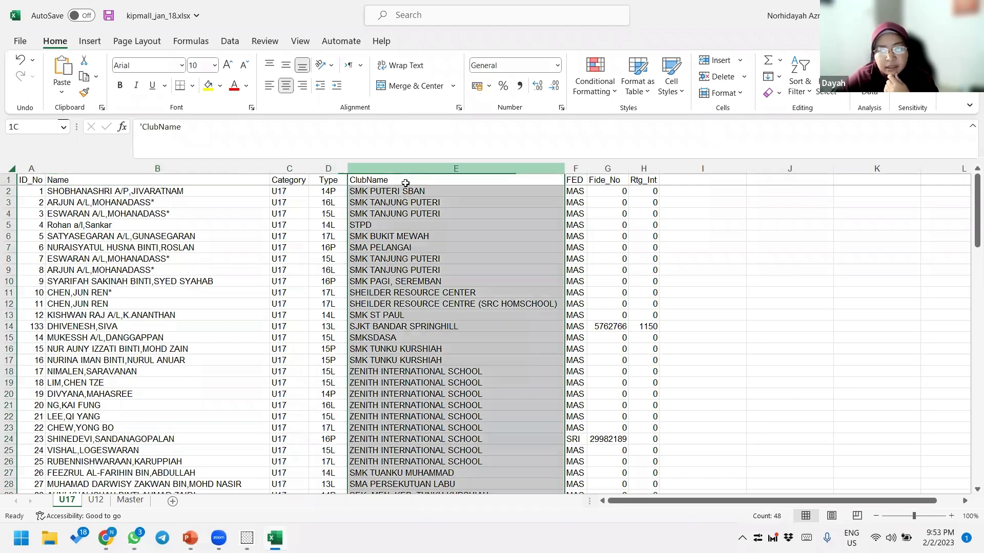
key(Right)
- Contrast the zero Fide_No entries with G14's FIDE ID, copy it, and open the FIDE profile tab
click(616, 326)
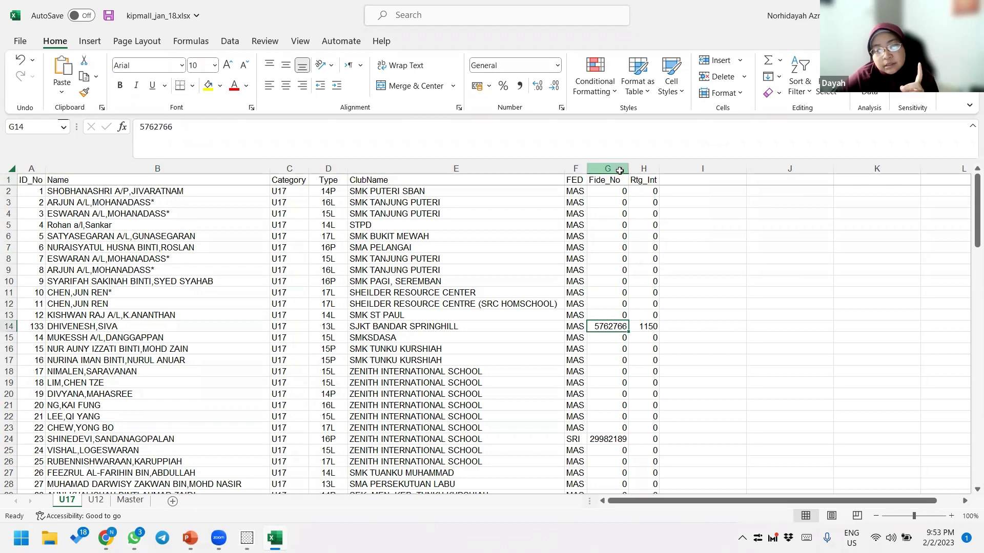
drag(625, 169, 643, 169)
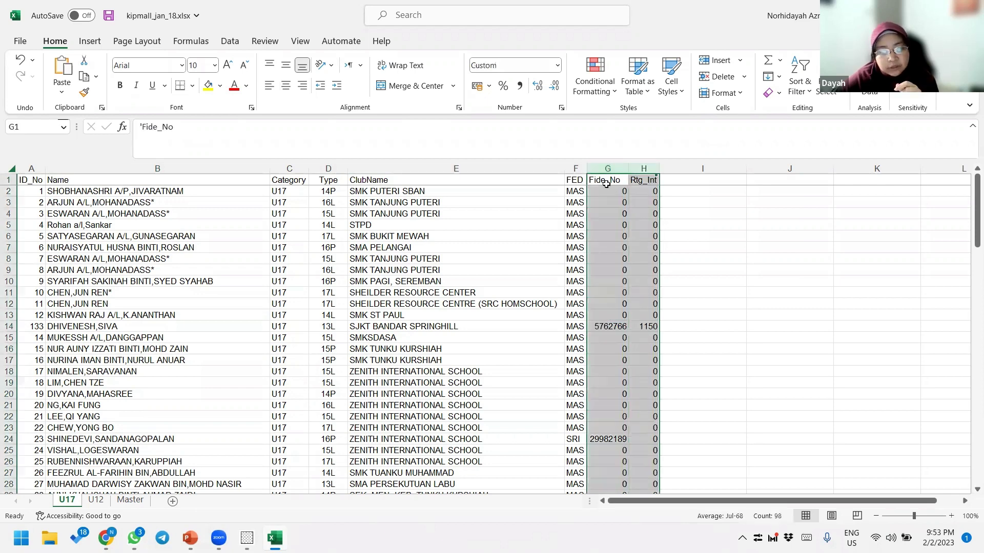
click(643, 180)
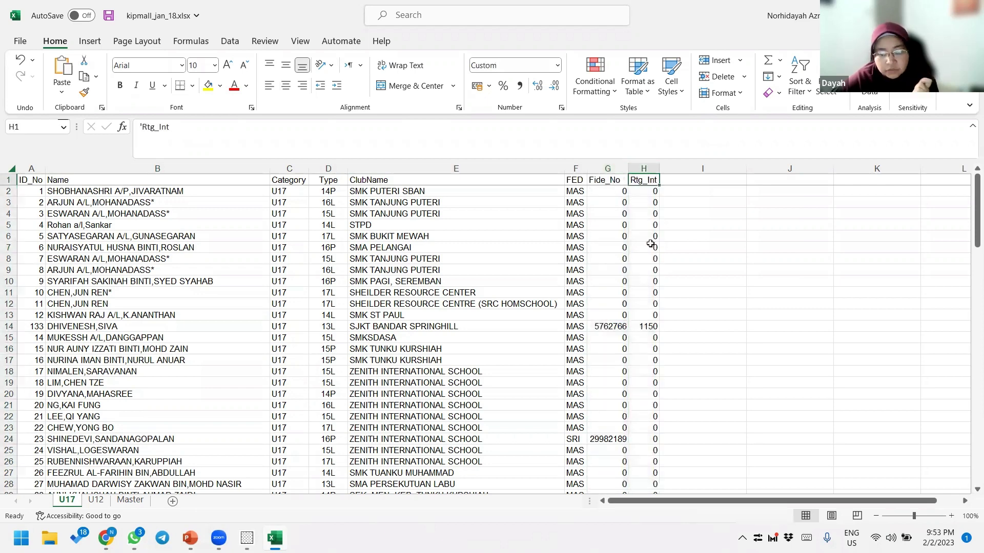
drag(615, 191, 648, 314)
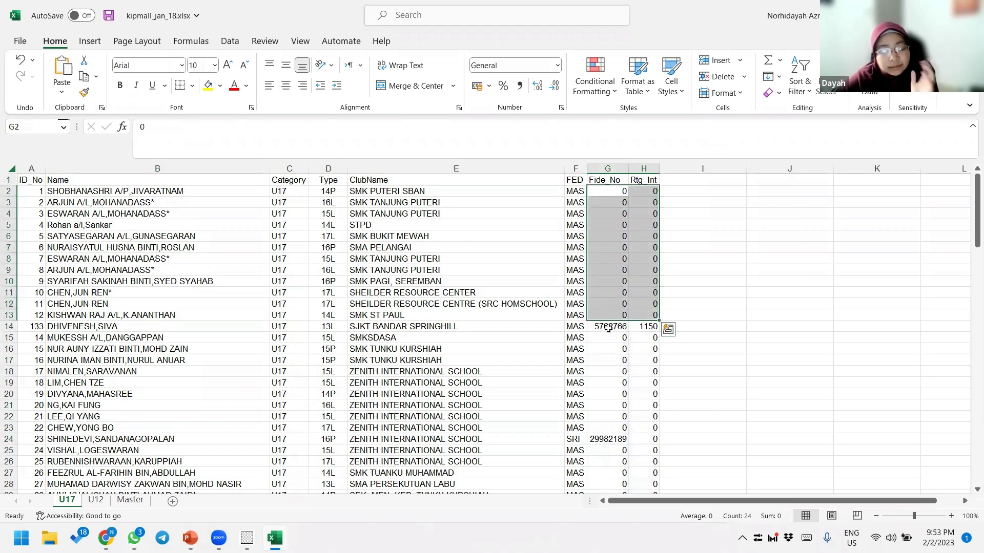
click(609, 329)
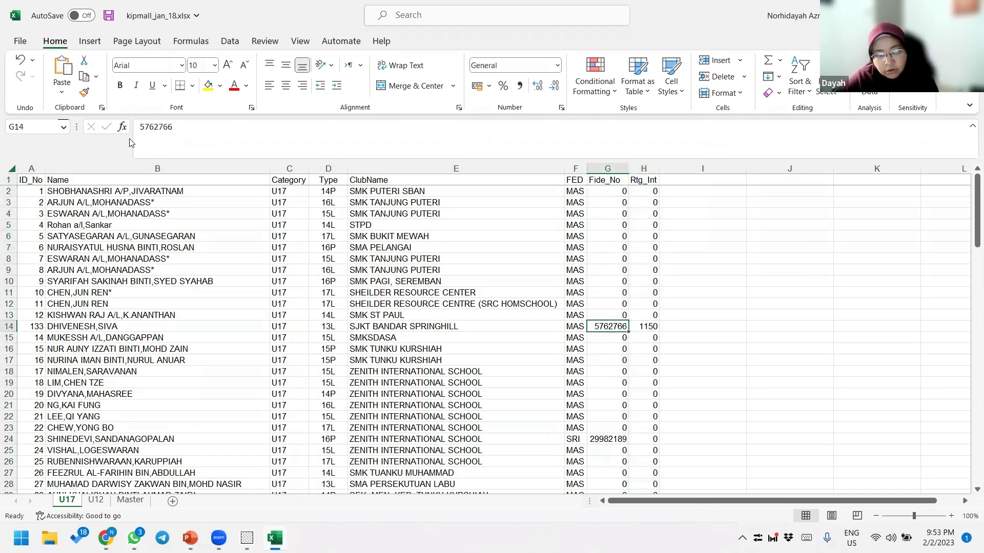
double_click(131, 134)
key(ctrl+c)
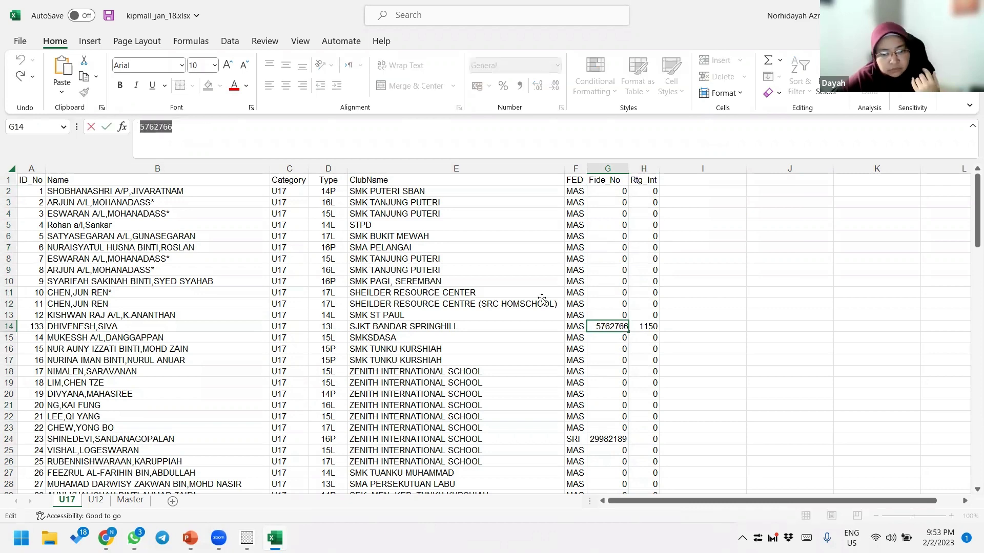
click(540, 296)
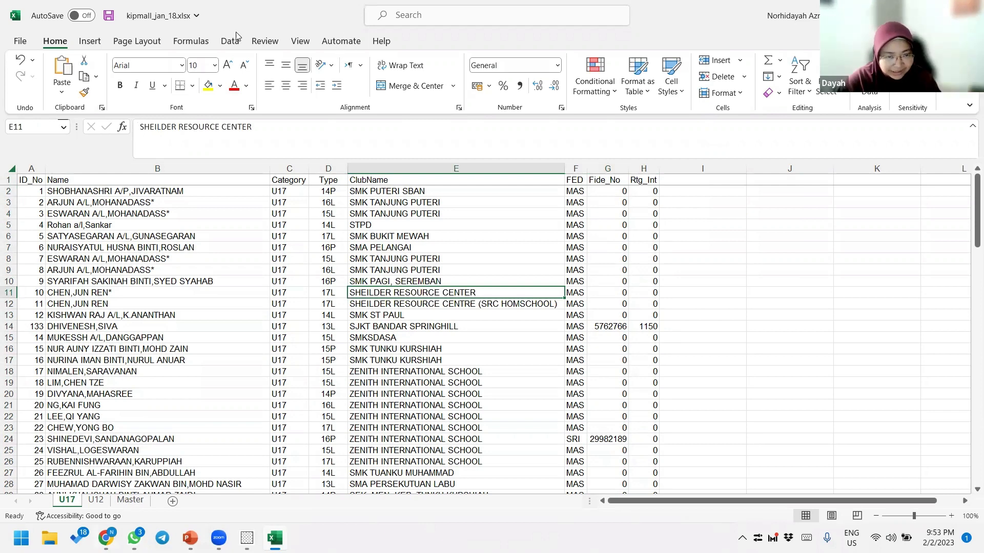
key(alt+Tab)
key(ctrl+shift+Tab)
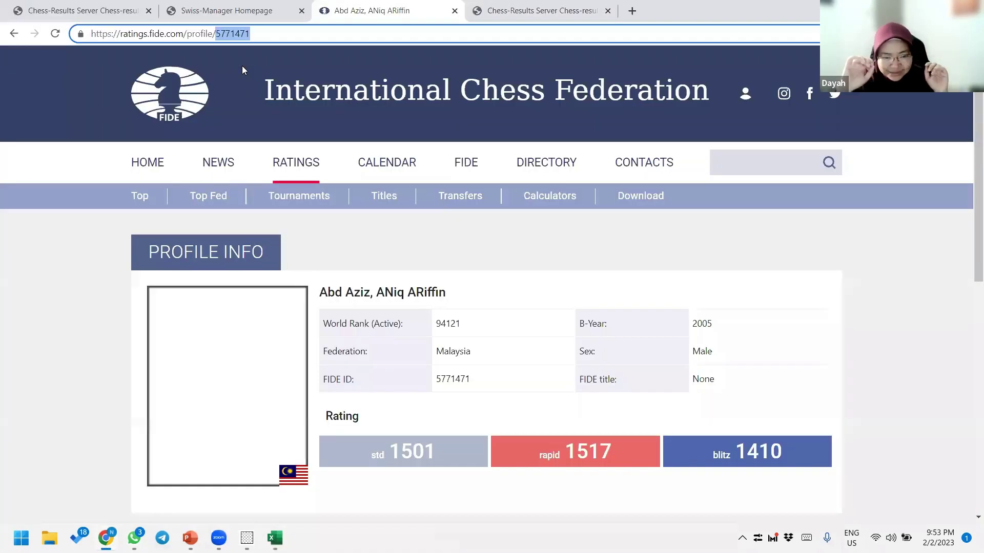
- Load the FIDE profile for G14's ID and paste its 1150 rapid rating into H14
key(ctrl+v)
key(Return)
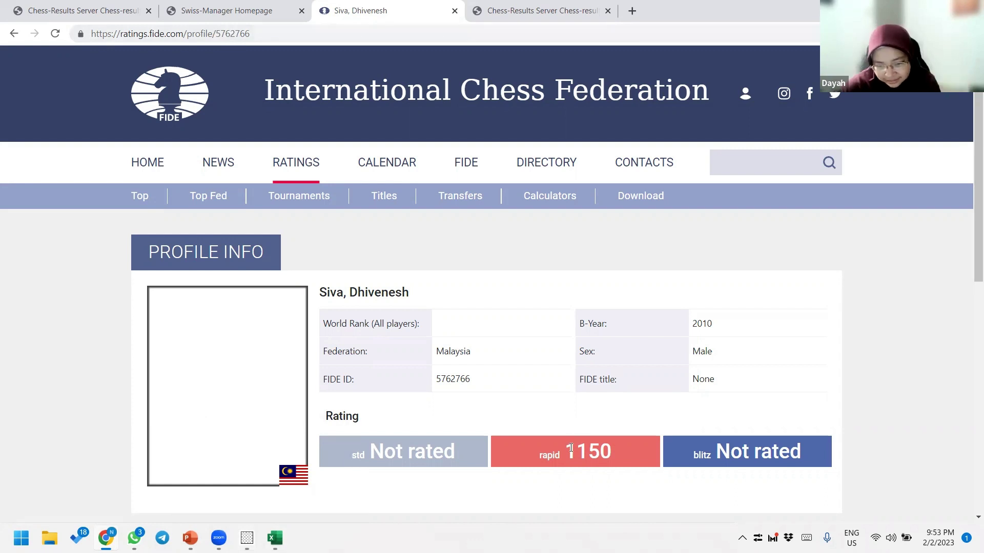
drag(570, 449, 621, 449)
key(ctrl+c)
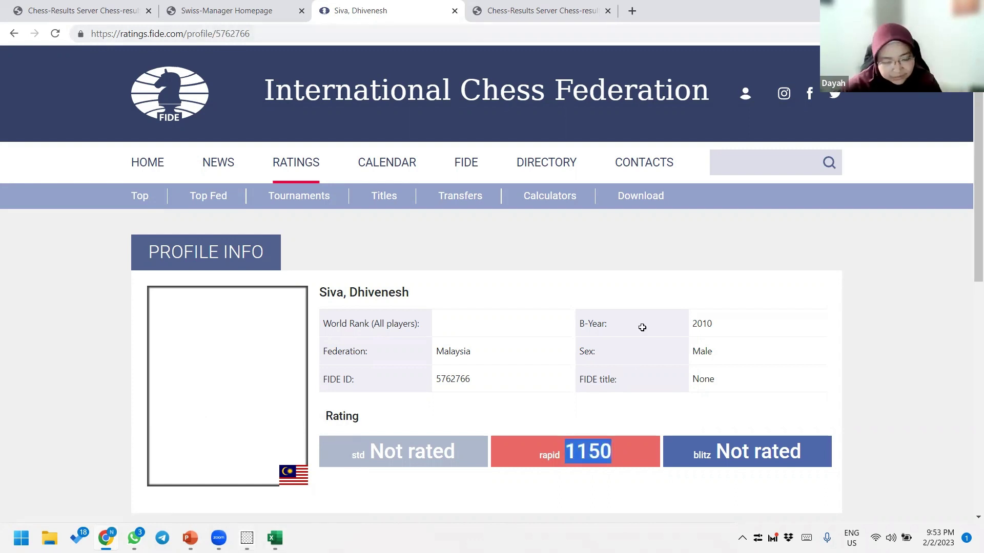
key(alt+Tab)
key(ctrl+v)
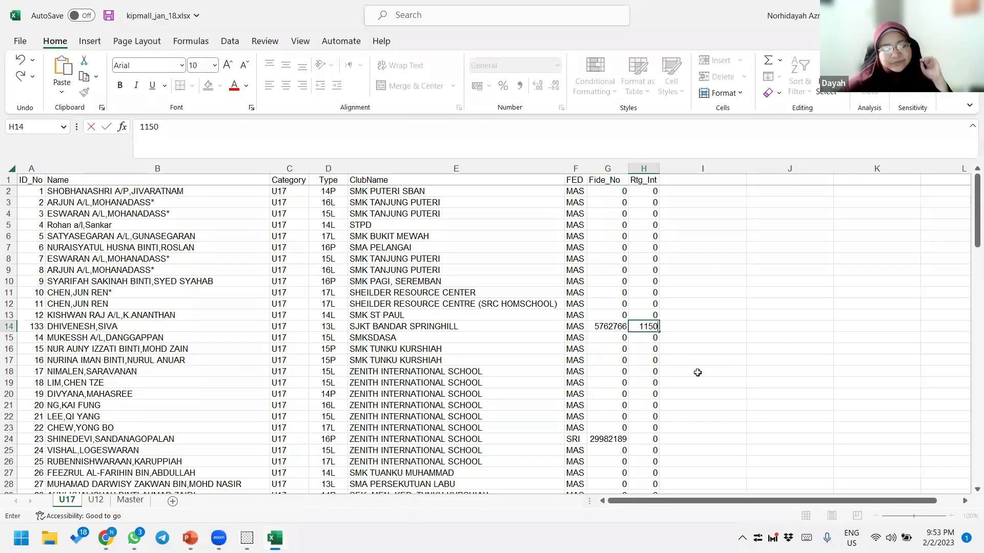
- Commit 1150 in H14, select the row 14 player's name, and highlight the matching name on the FIDE profile
click(698, 372)
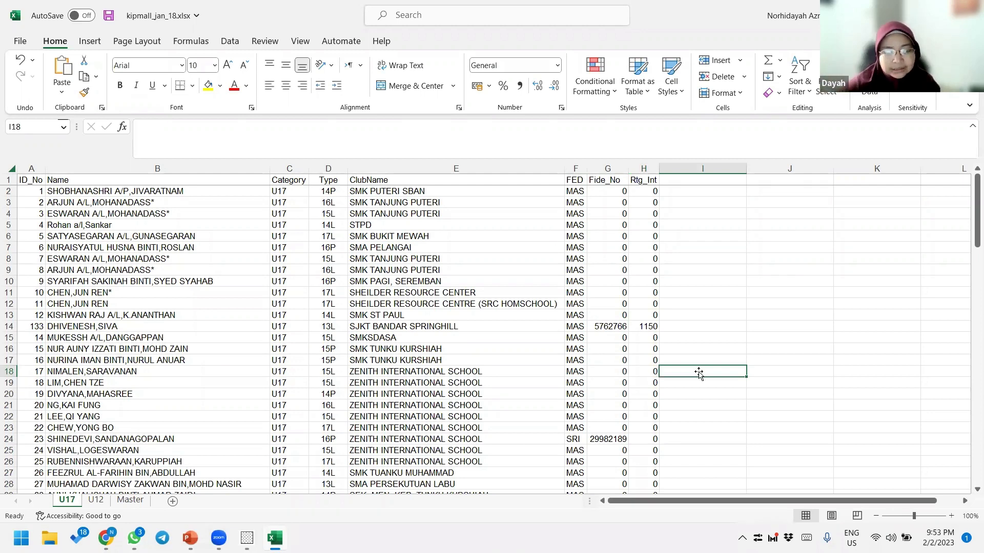
click(84, 321)
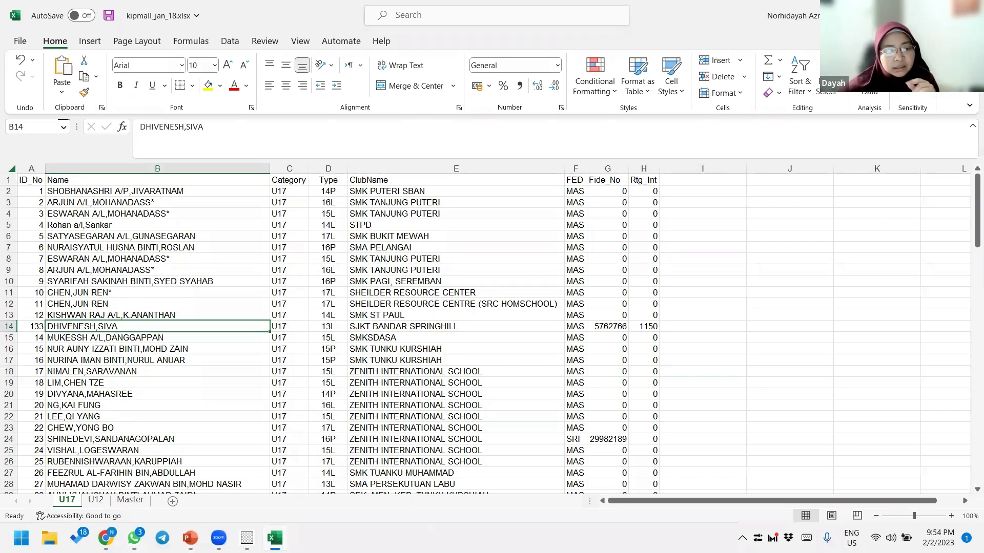
key(alt+Tab)
drag(319, 293, 409, 303)
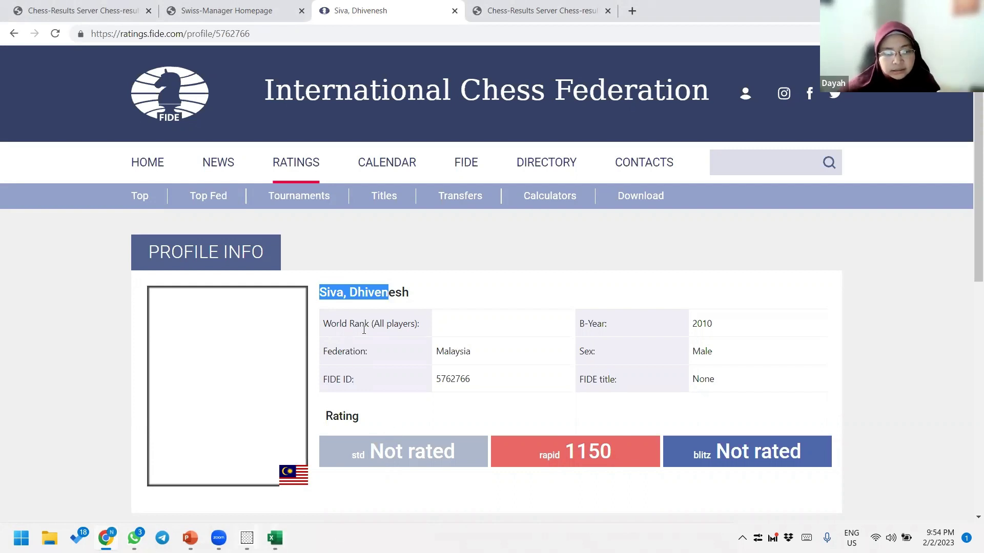
- Clear the name highlight on the FIDE profile and return to the U17 workbook
drag(350, 295, 326, 294)
click(374, 294)
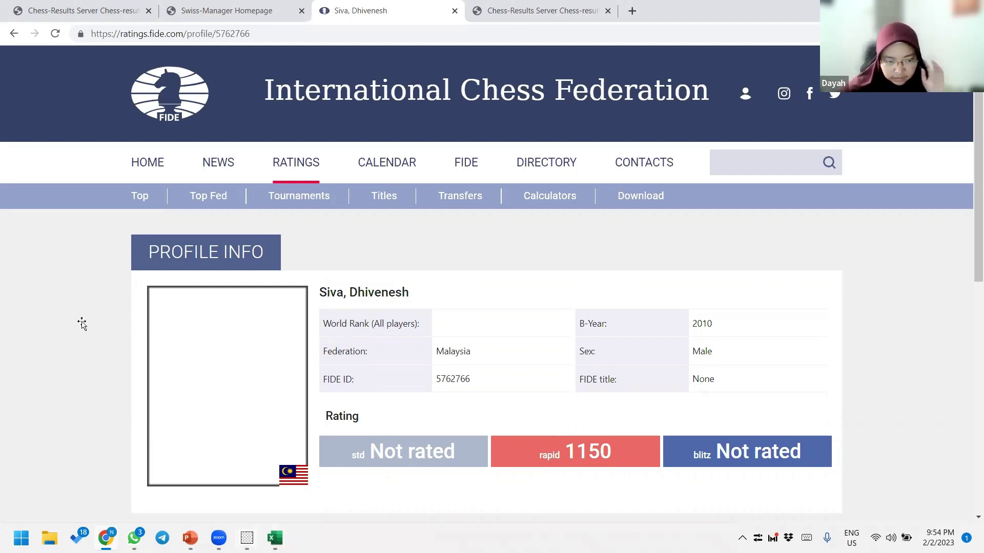
key(alt+Tab)
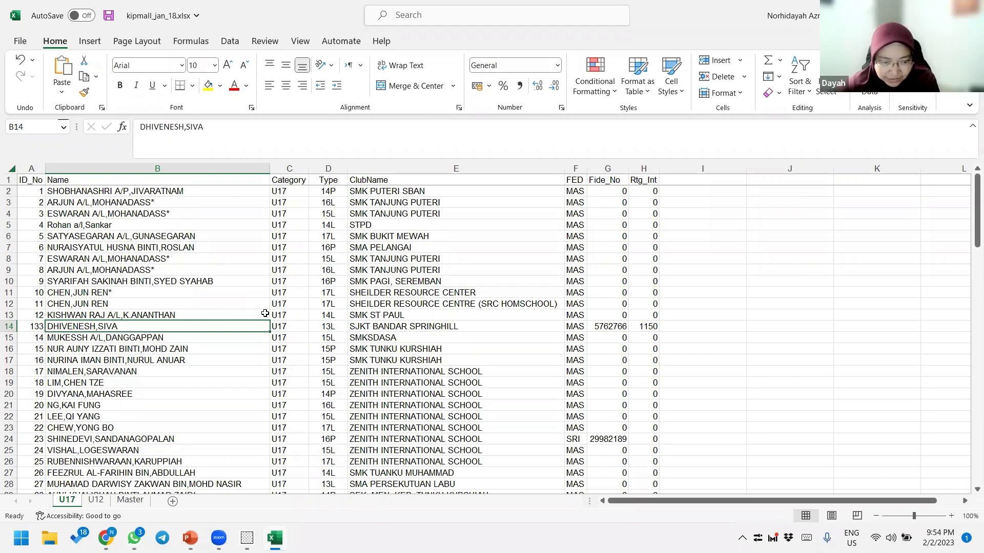
click(129, 191)
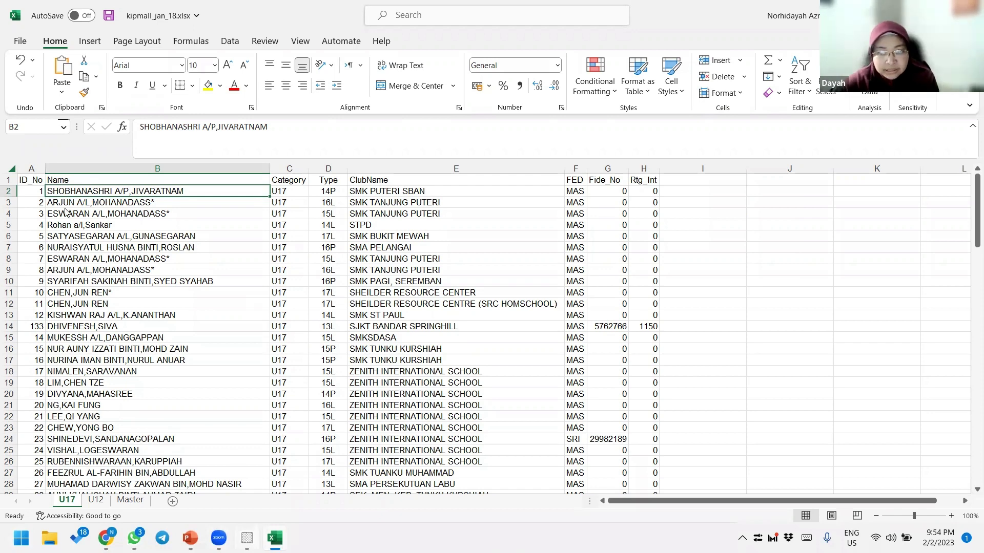
key(alt+Tab)
key(Escape)
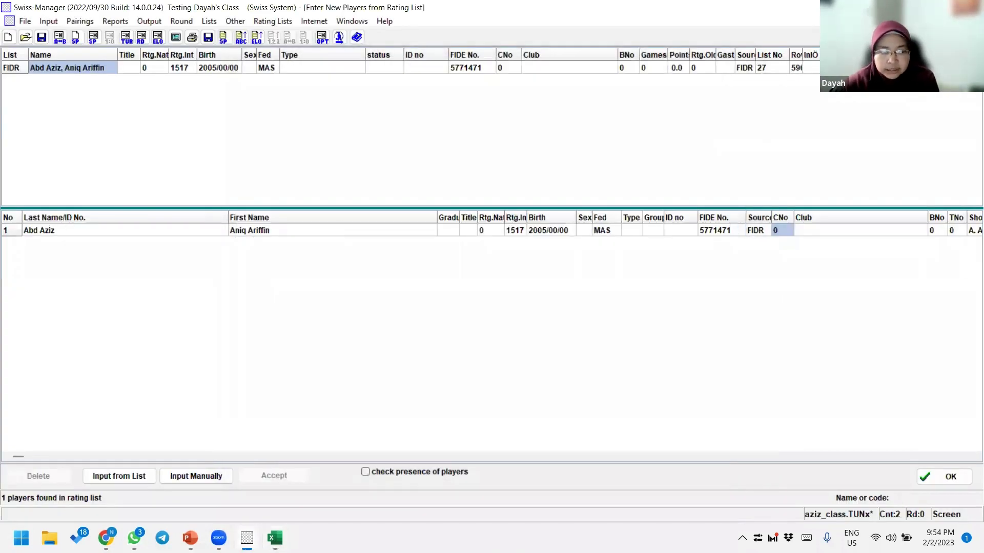
click(274, 538)
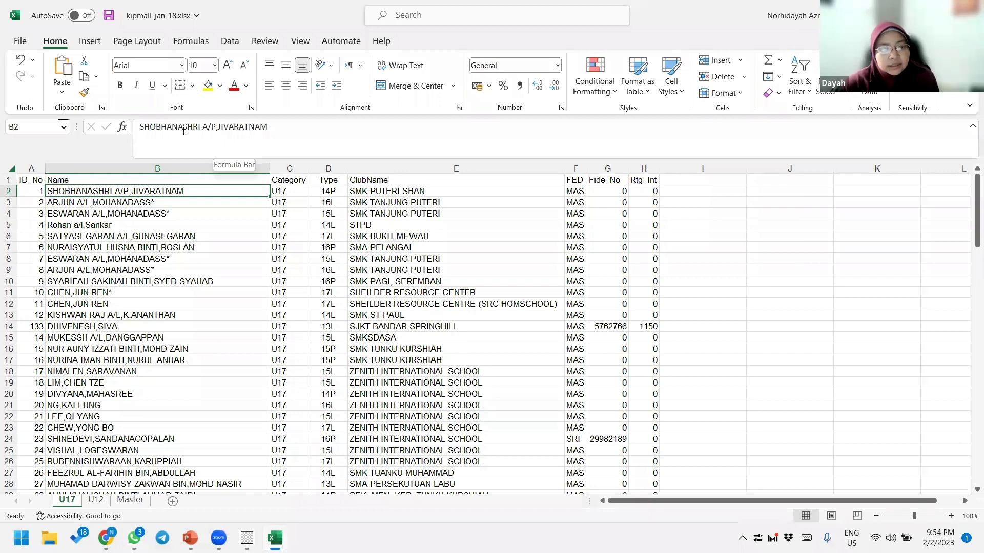
drag(140, 127, 214, 128)
click(215, 128)
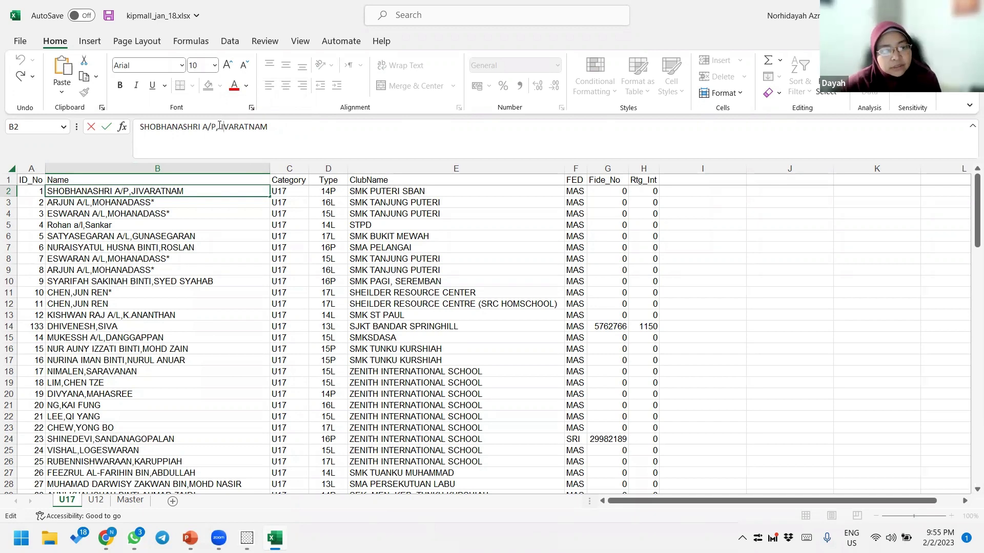
drag(219, 127, 299, 120)
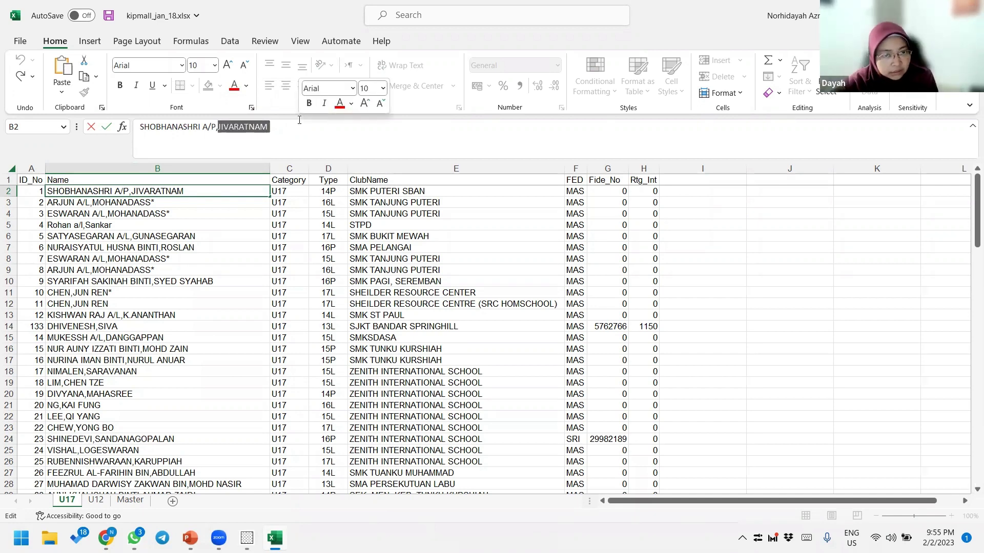
click(164, 237)
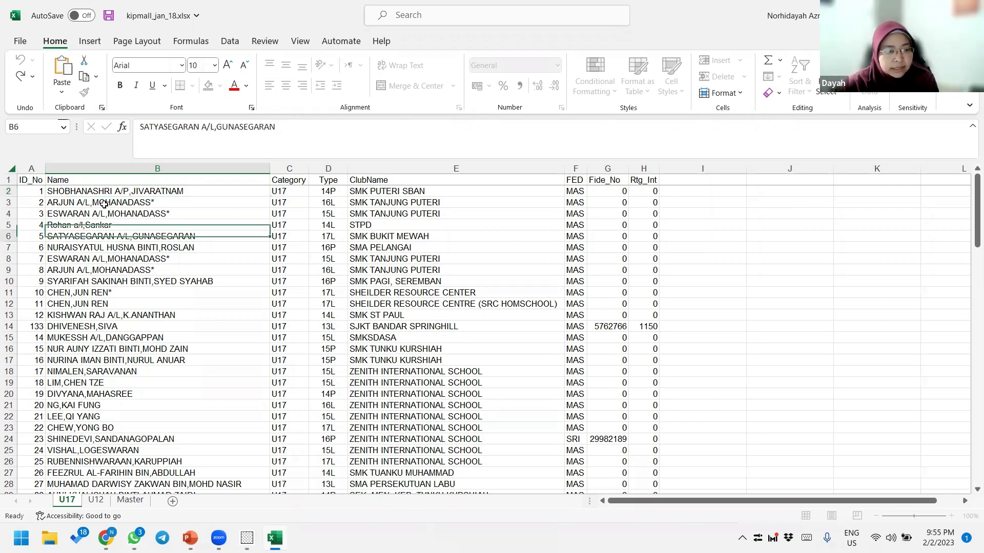
click(117, 190)
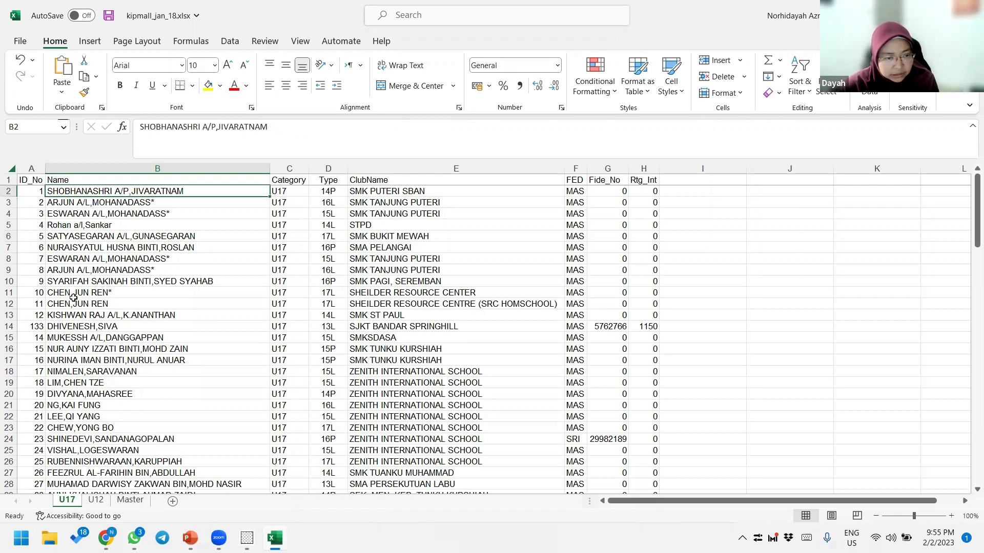
click(142, 281)
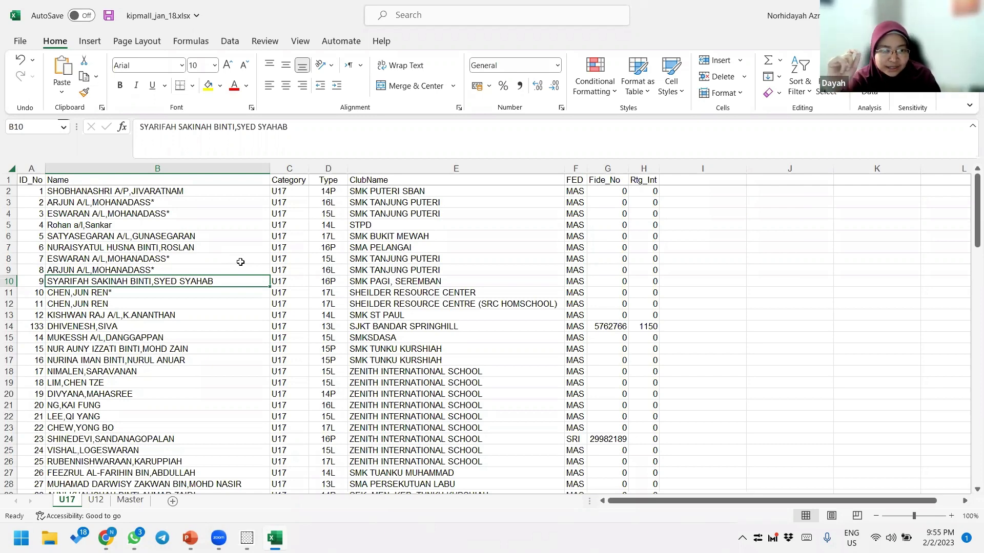
- Scroll the U17 sheet, select the row 29 and row 30 names, then return to the FIDE profile
scroll(187, 344, down, 4)
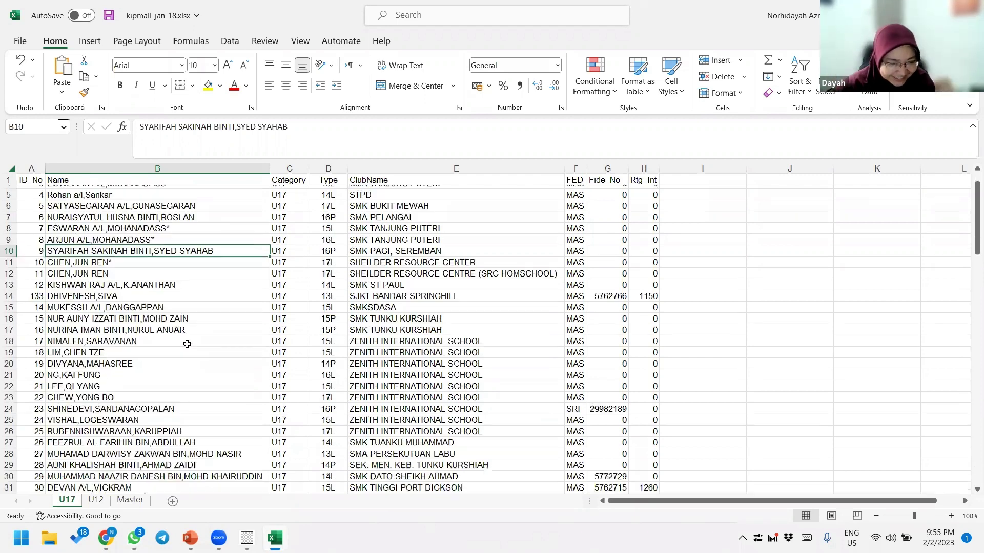
scroll(95, 295, down, 2)
click(60, 296)
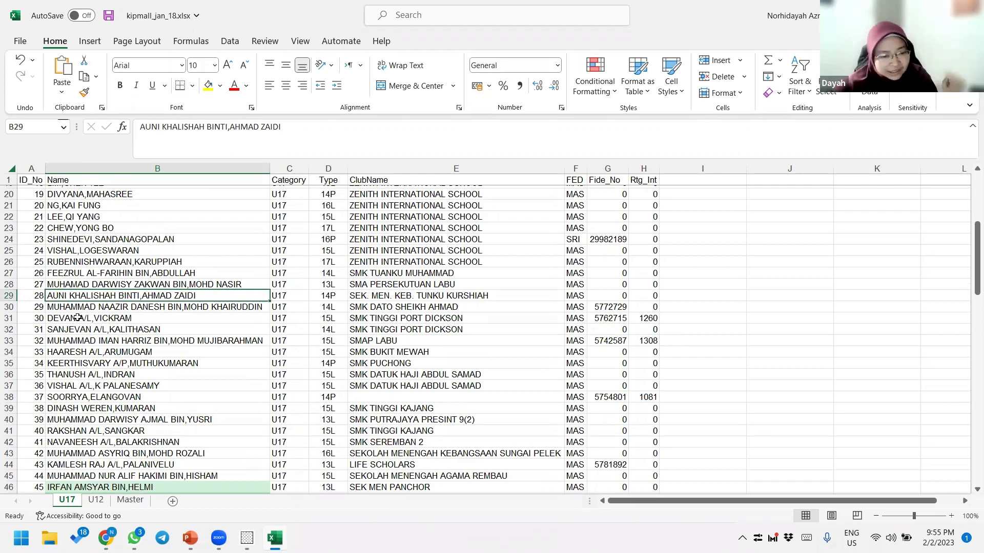
key(Down)
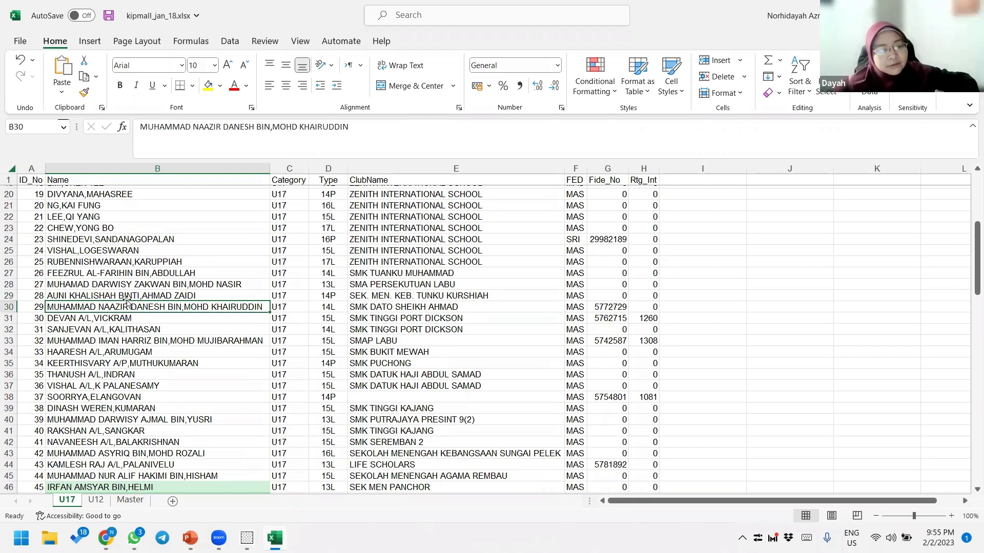
scroll(142, 351, down, 3)
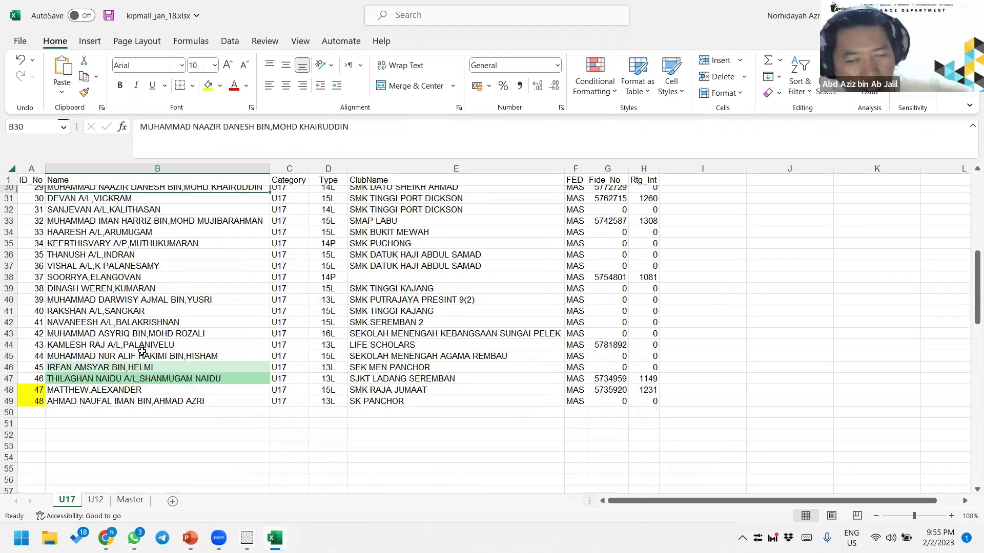
scroll(143, 344, up, 8)
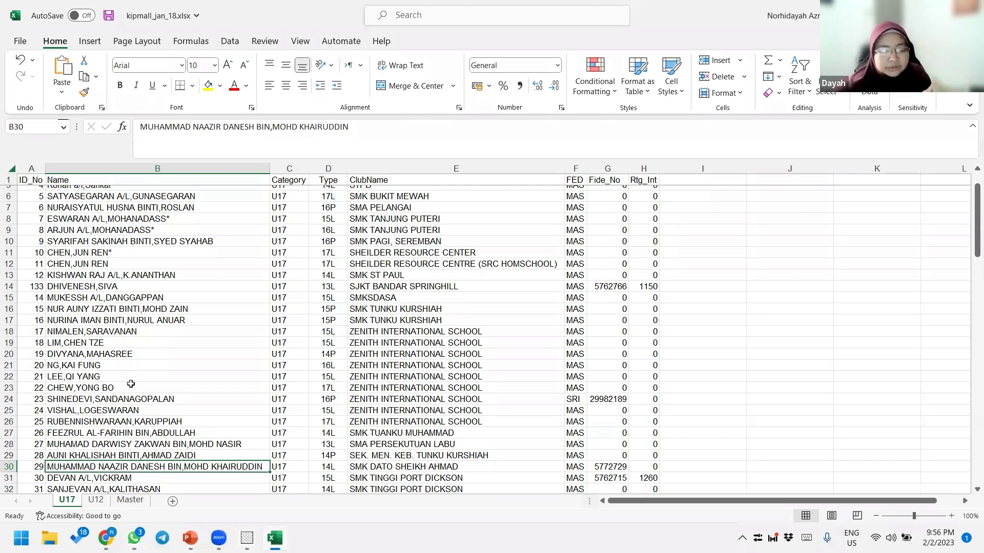
mouse_move(106, 537)
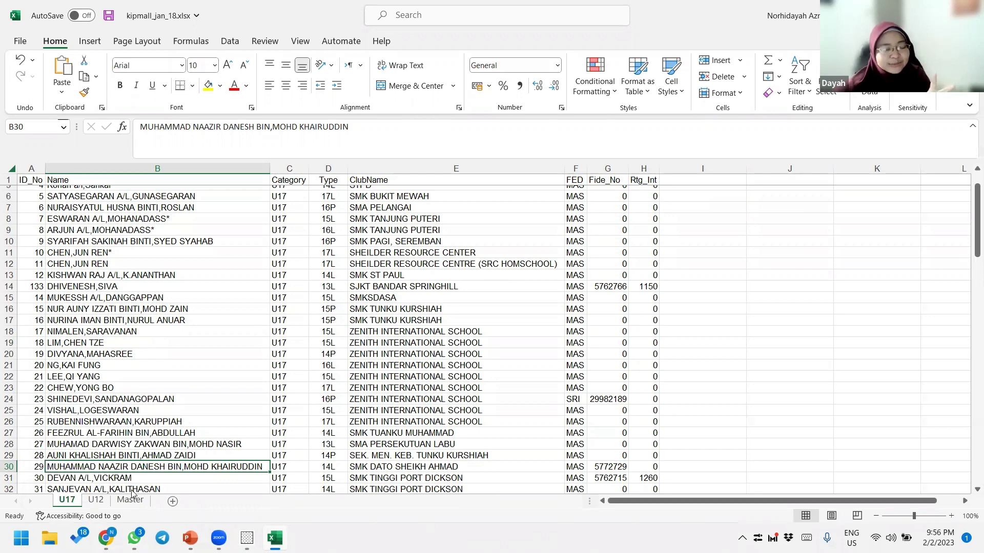
key(alt+Tab)
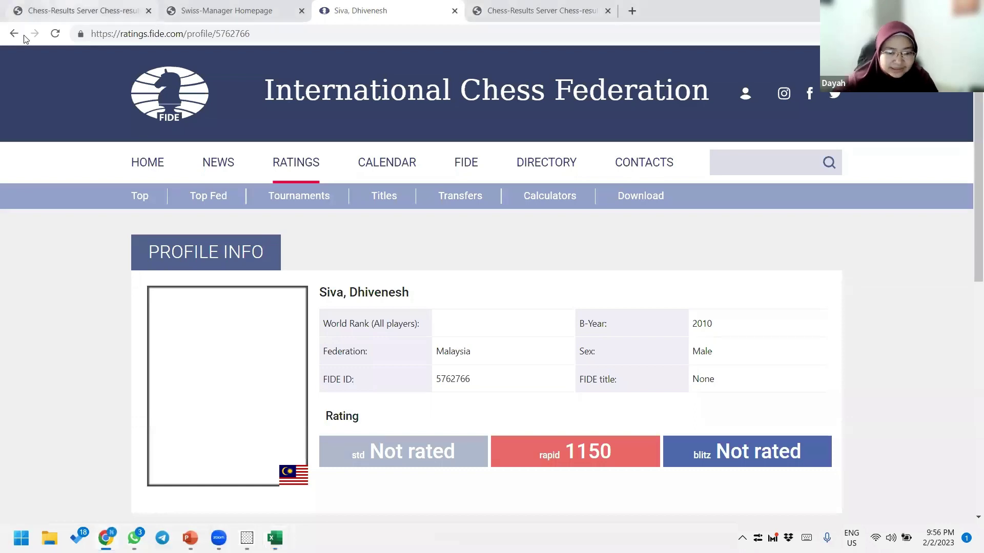
- Reload the Malaysia federation tournament list and look at the Selayang Mall Under 12 Girl tournament
click(71, 11)
click(153, 33)
key(Return)
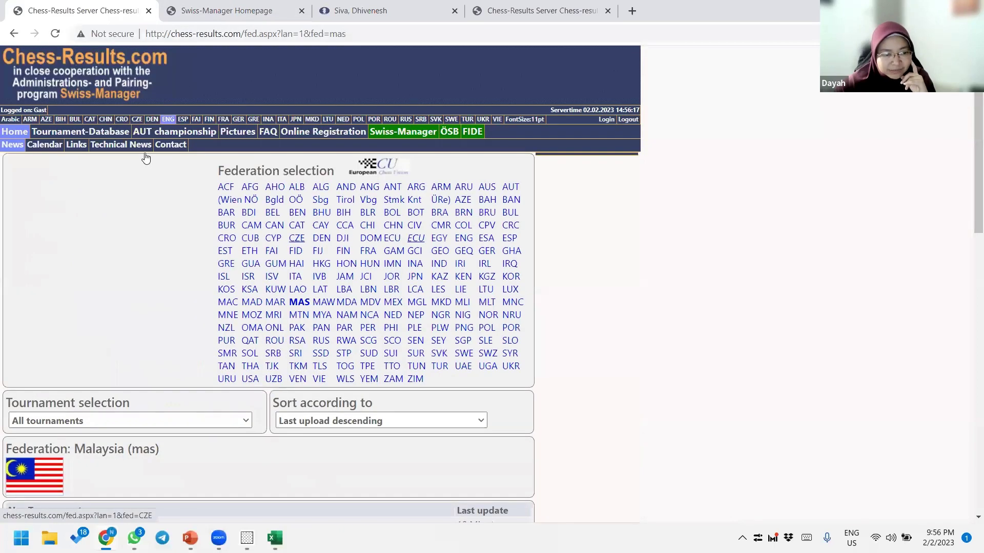
scroll(122, 321, down, 7)
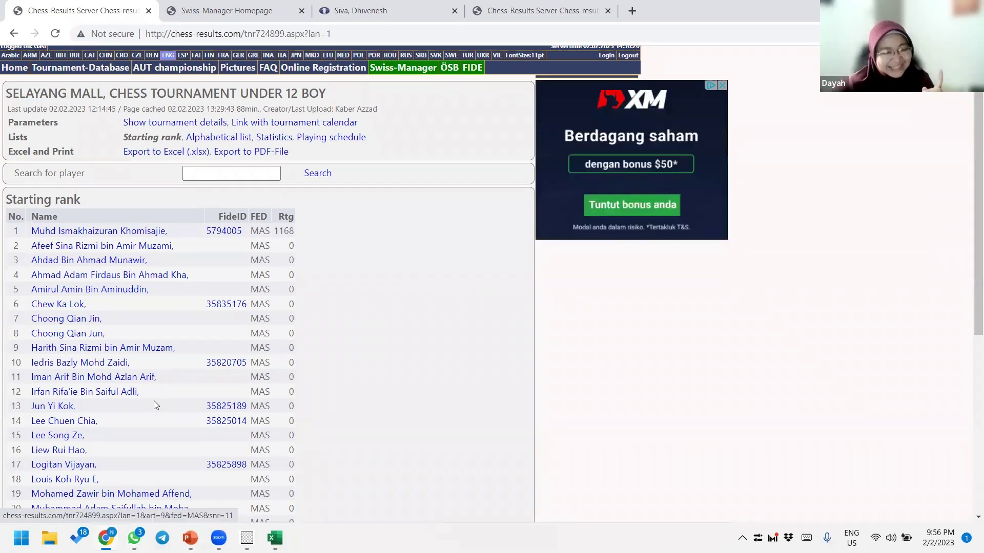
scroll(153, 390, down, 1)
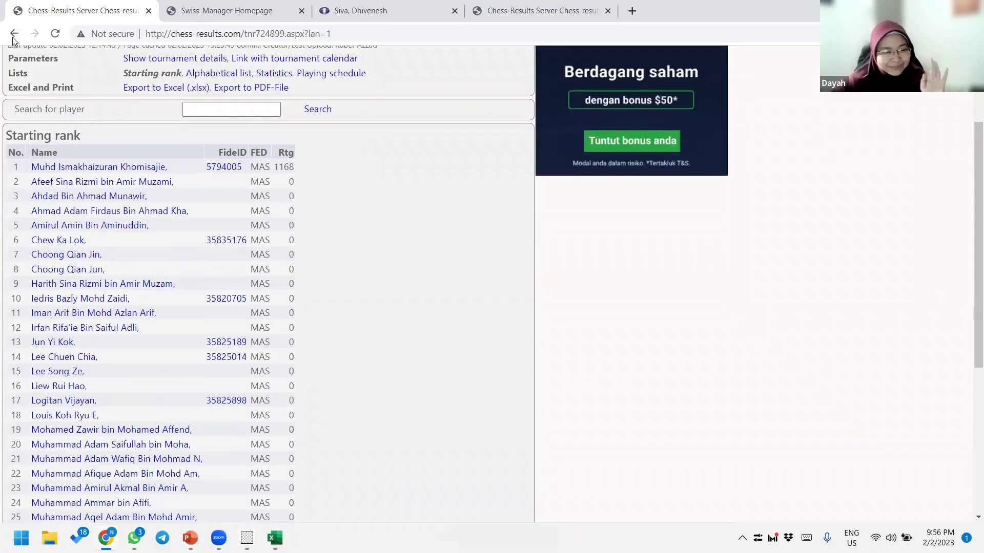
click(13, 36)
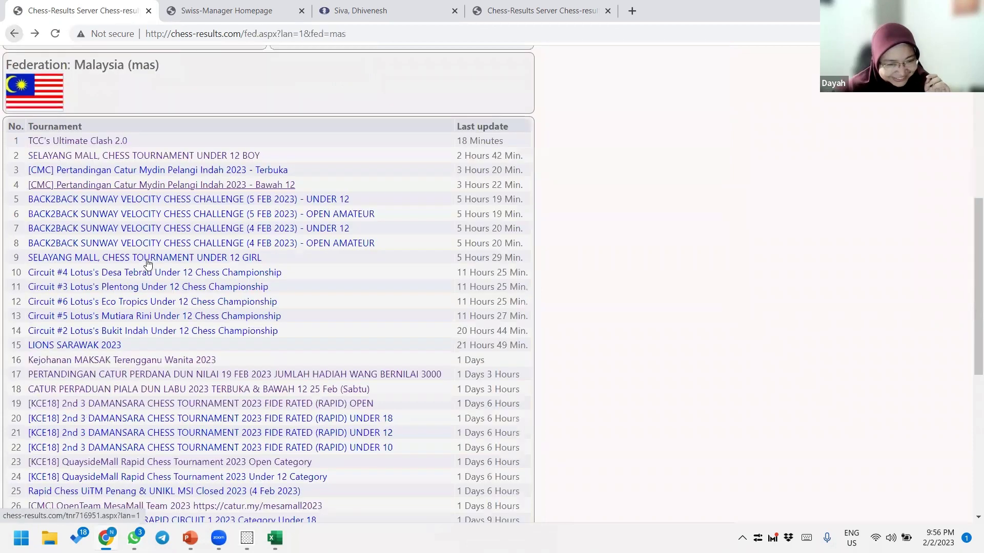
click(148, 258)
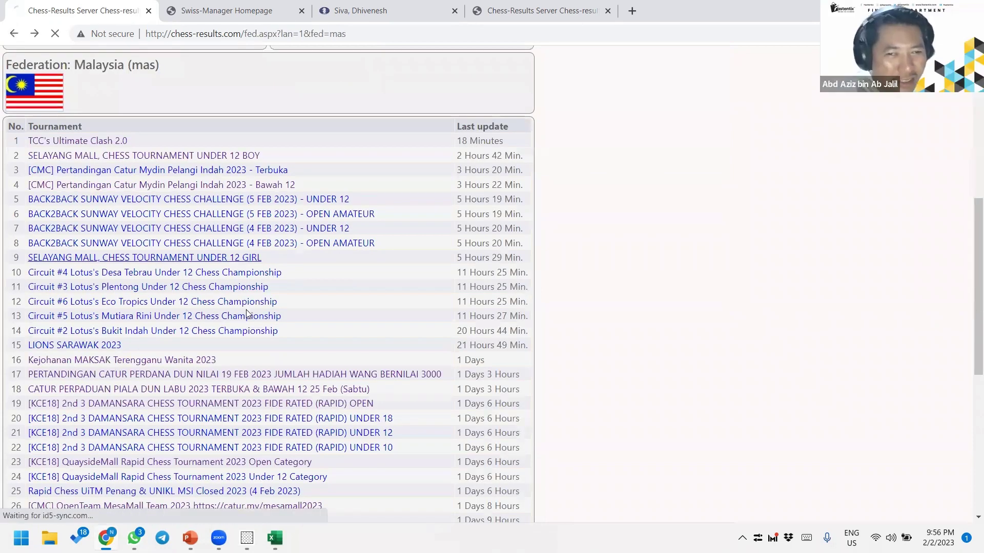
scroll(99, 254, down, 1)
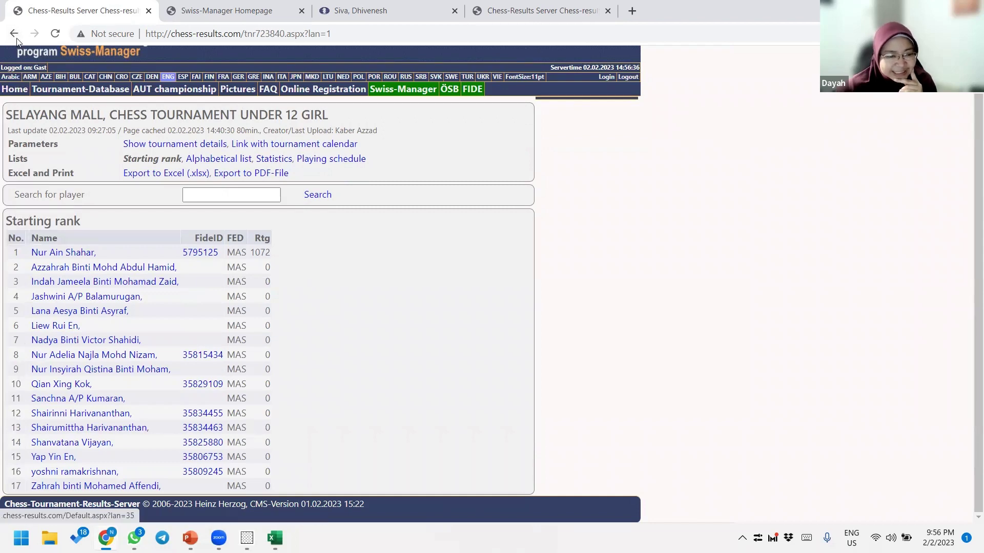
- Open the 3 Damansara rapid Under 12 tournament and scroll to its Starting rank table
click(15, 37)
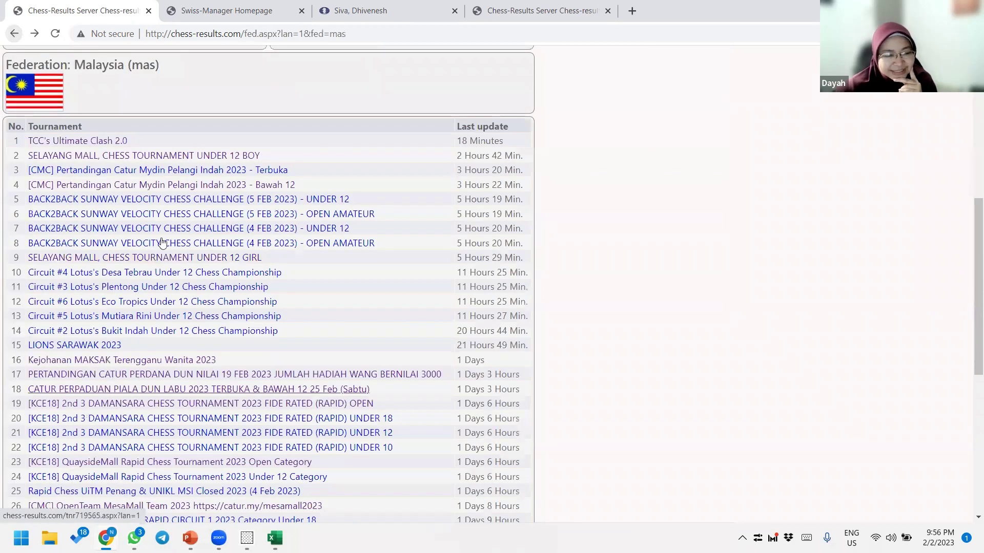
click(106, 421)
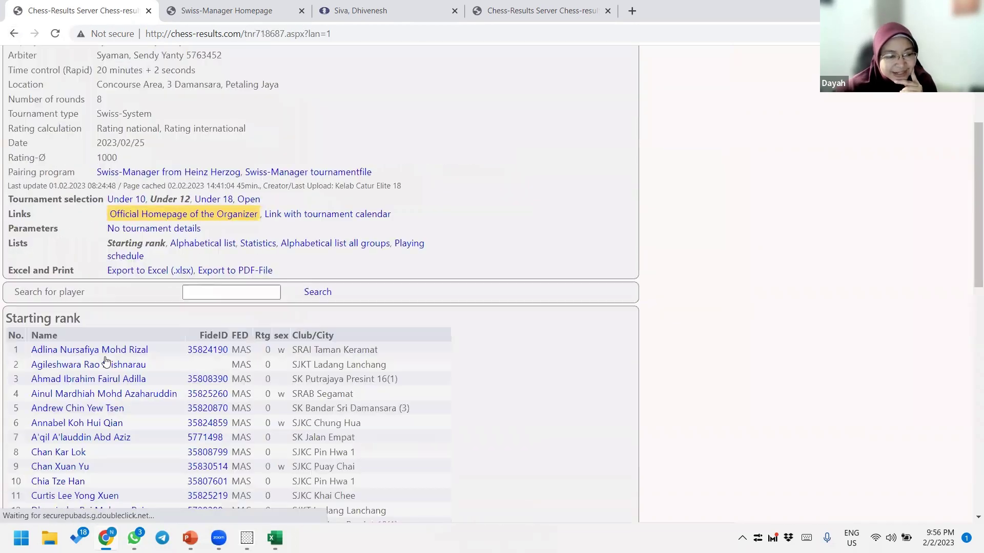
scroll(105, 360, down, 3)
scroll(97, 355, up, 3)
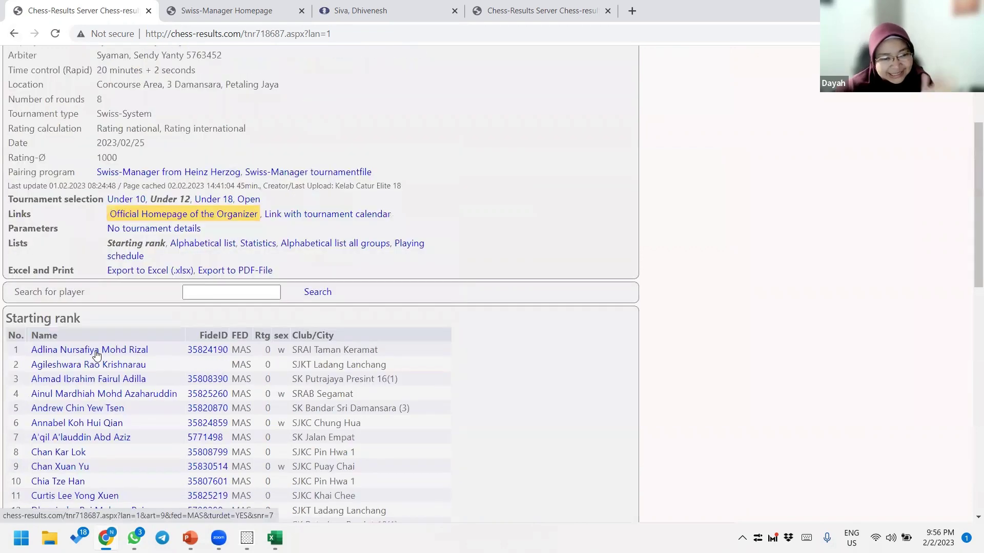
scroll(97, 355, up, 3)
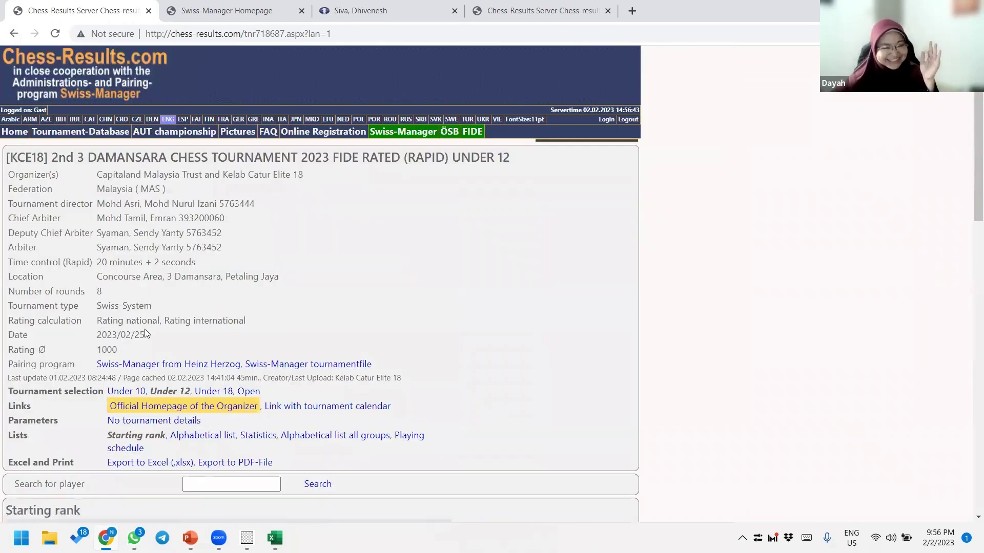
scroll(123, 348, down, 1)
scroll(90, 365, down, 3)
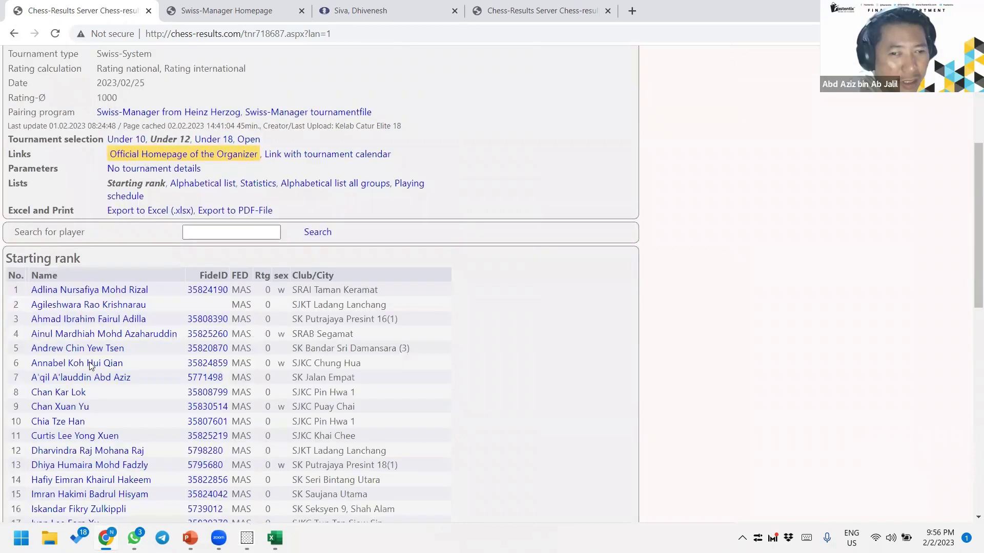
scroll(90, 364, down, 1)
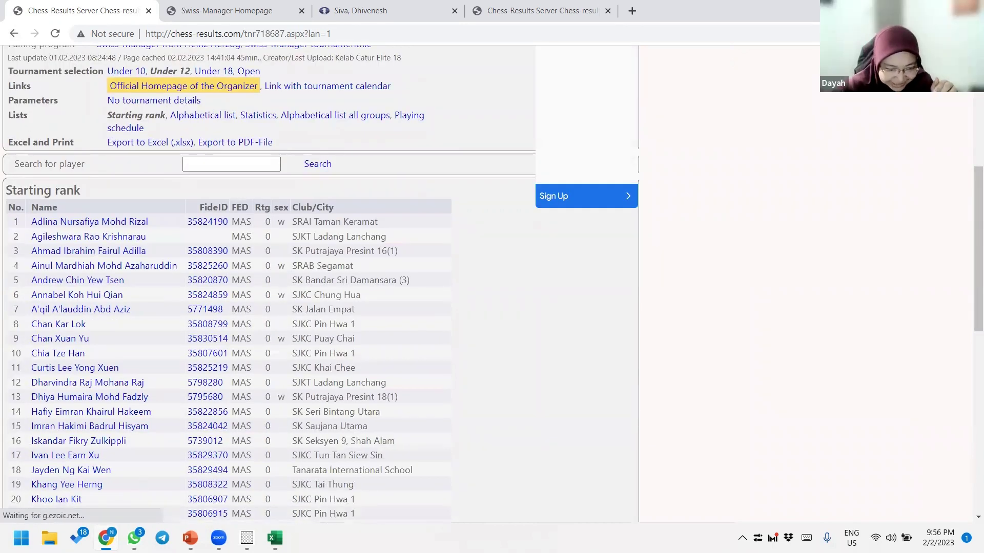
mouse_move(190, 538)
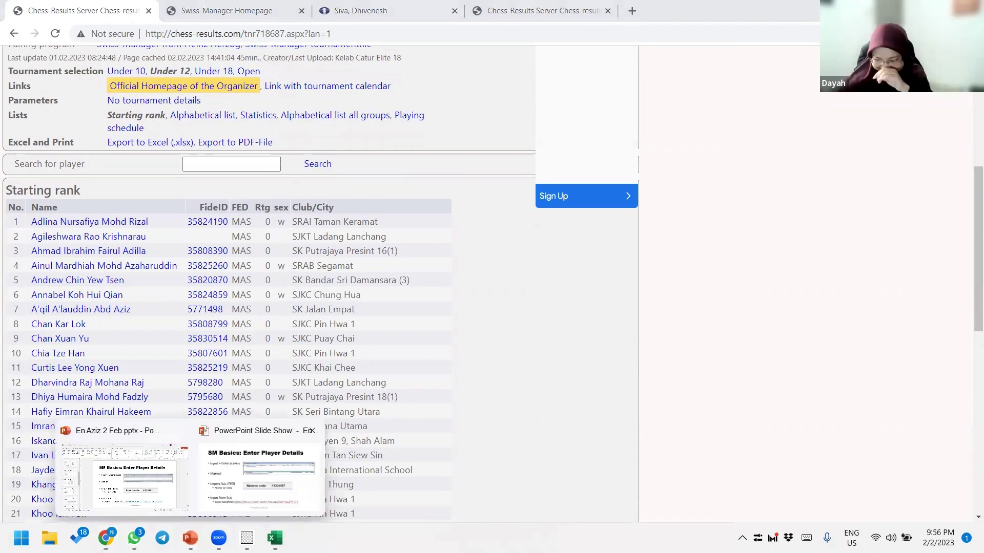
- Present the Enter Player Details slide, then return to Swiss-Manager and close the player entry window
key(alt+Tab)
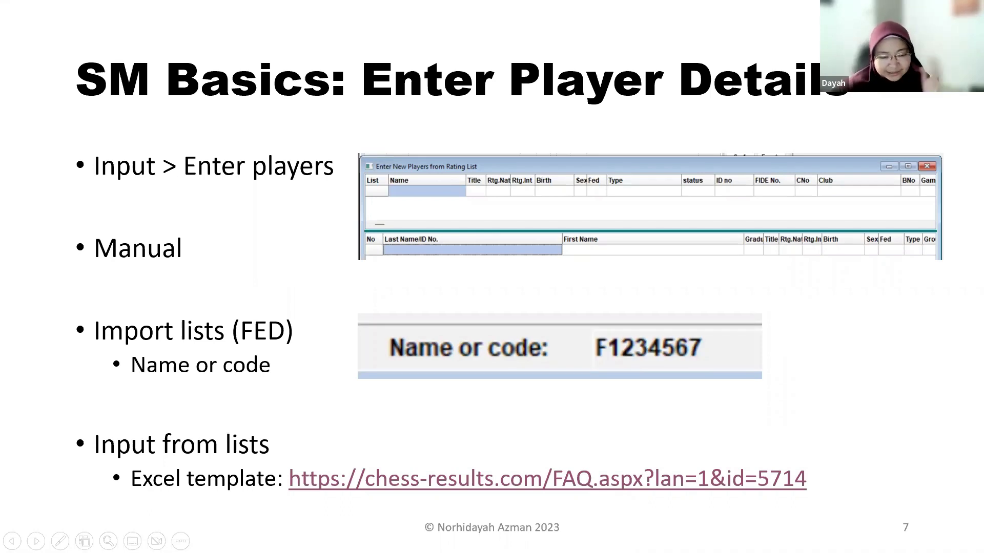
key(alt+Tab)
key(alt+Tab)
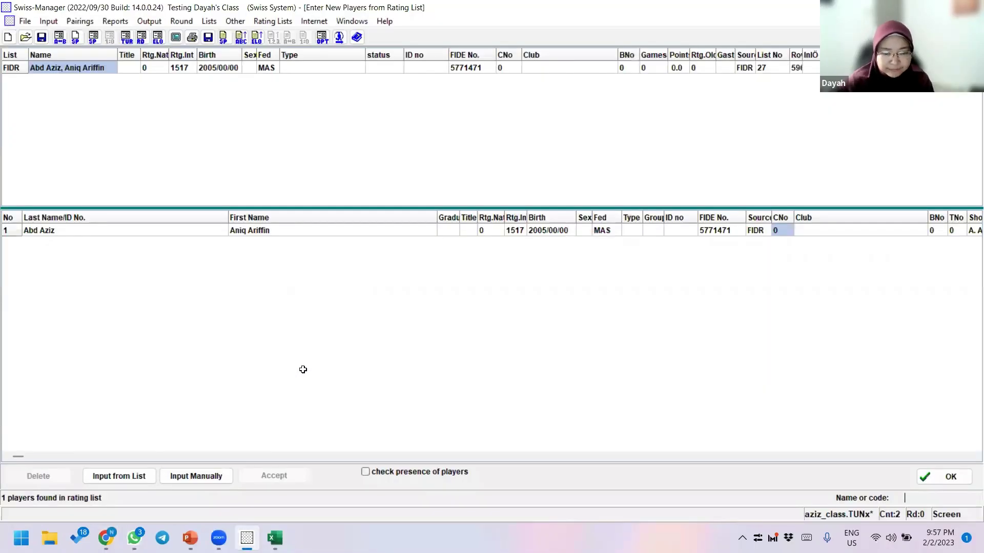
key(alt+Tab)
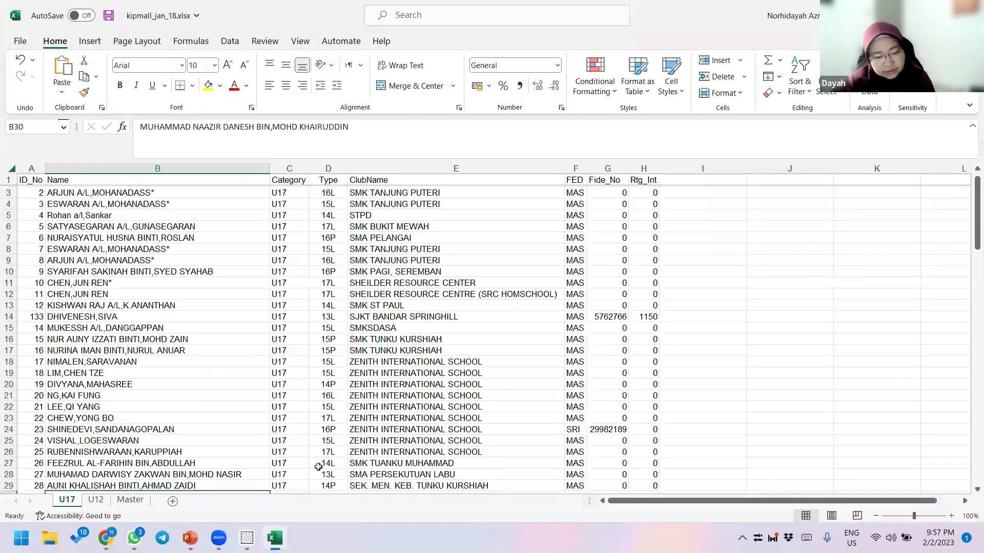
scroll(358, 333, up, 1)
key(alt+Tab)
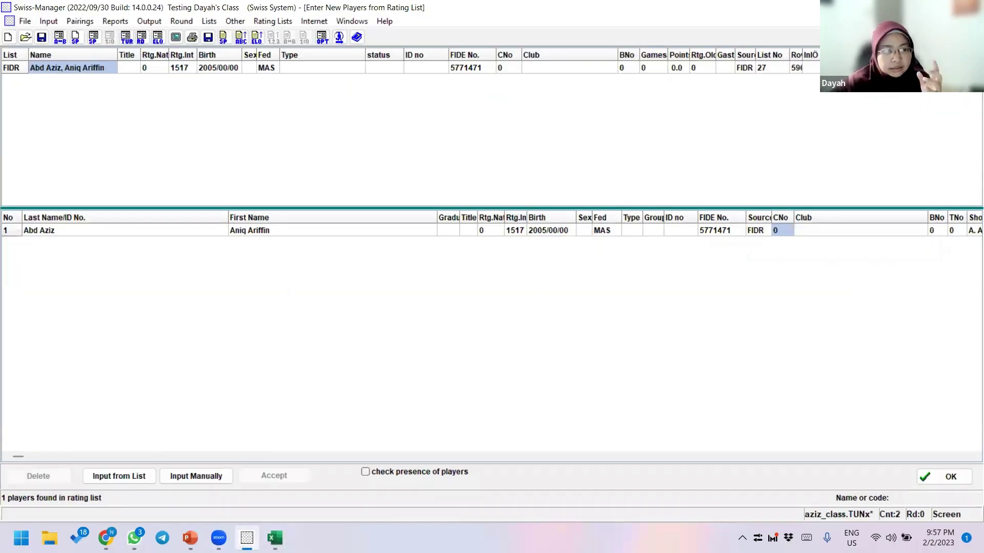
key(Escape)
click(257, 21)
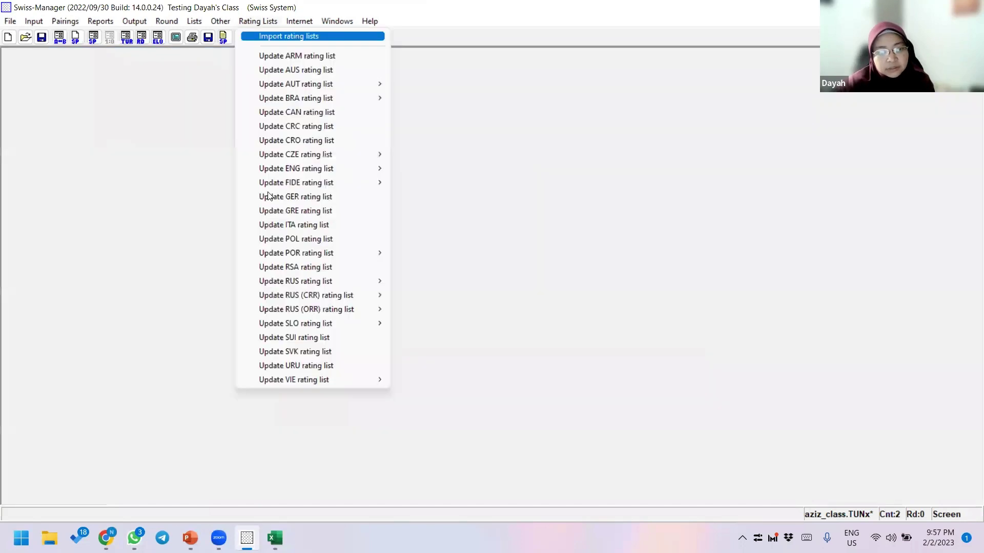
- Open Import rating lists and choose NAT as the list to import
click(266, 193)
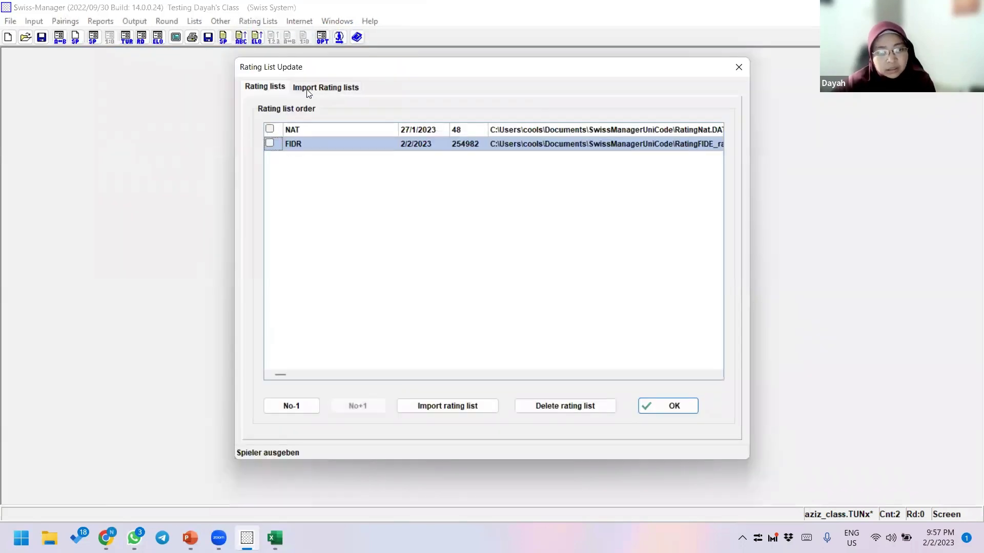
click(307, 91)
text(naT - national rating lis)
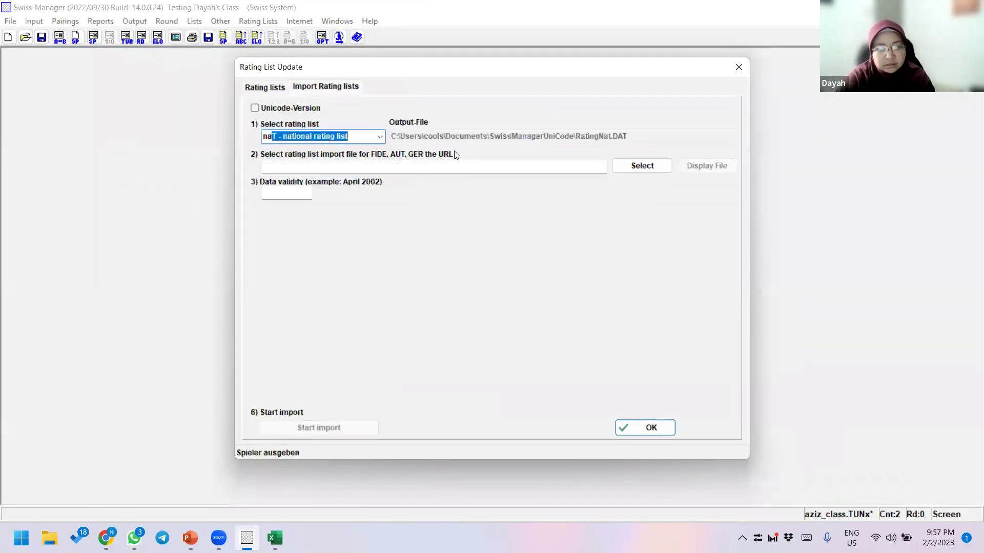
text(t)
key(Tab)
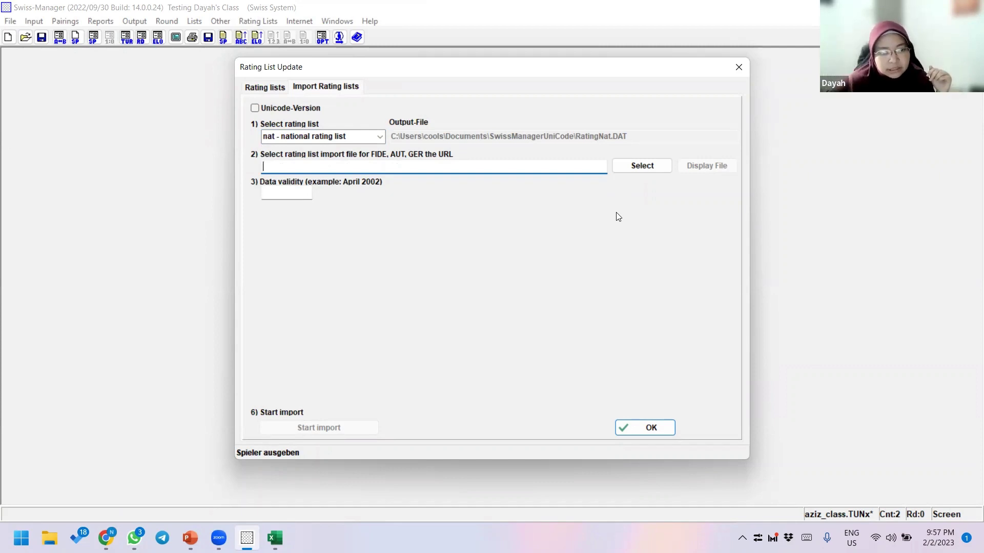
- Browse to kipmall_jan_18.xlsx in Documents\SwissManagerUniCode and check player names in the workbook
click(631, 166)
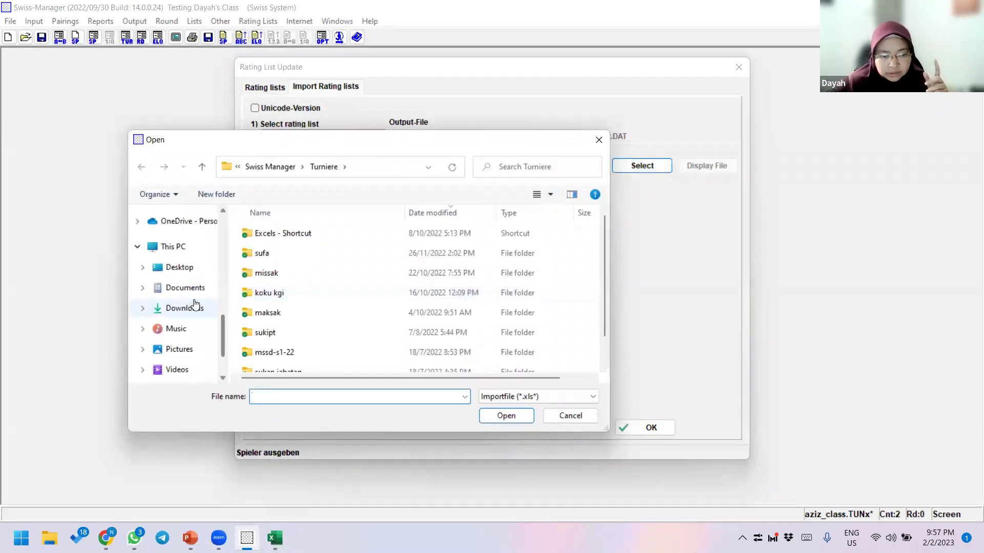
click(187, 288)
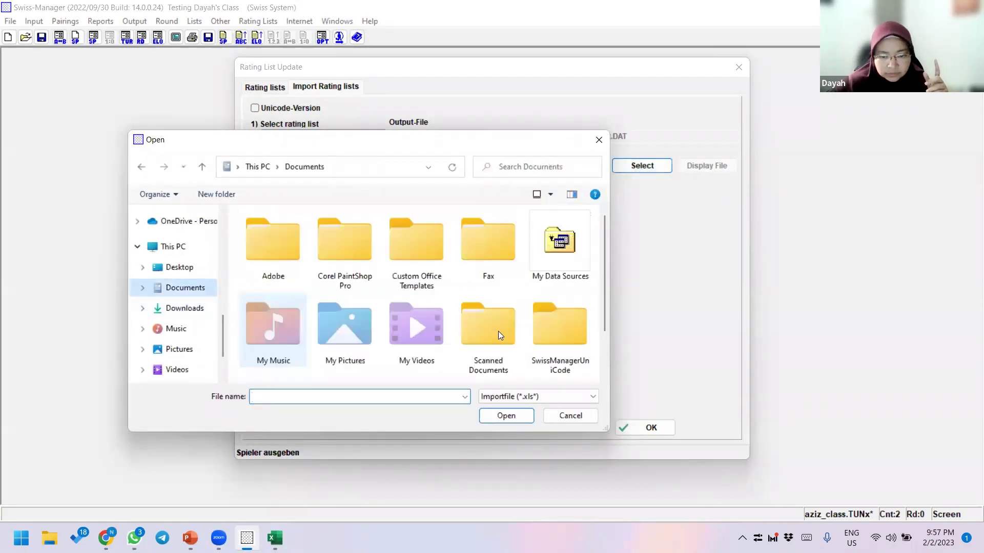
double_click(568, 329)
click(287, 253)
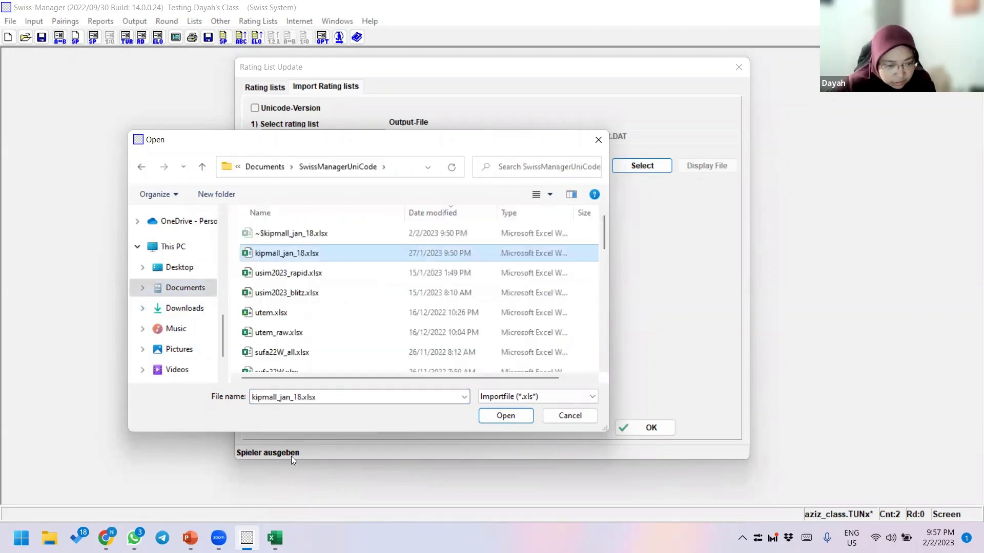
key(Return)
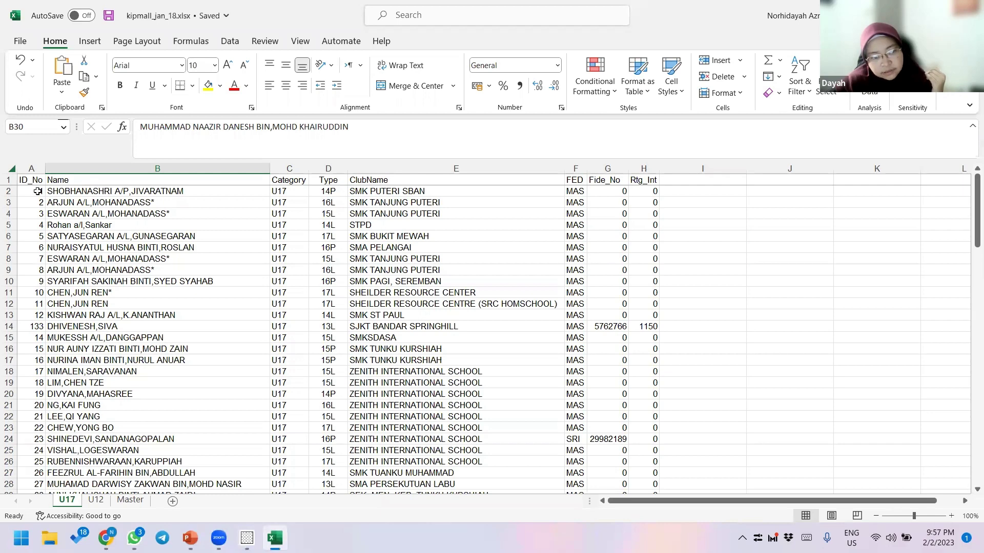
click(97, 191)
click(110, 224)
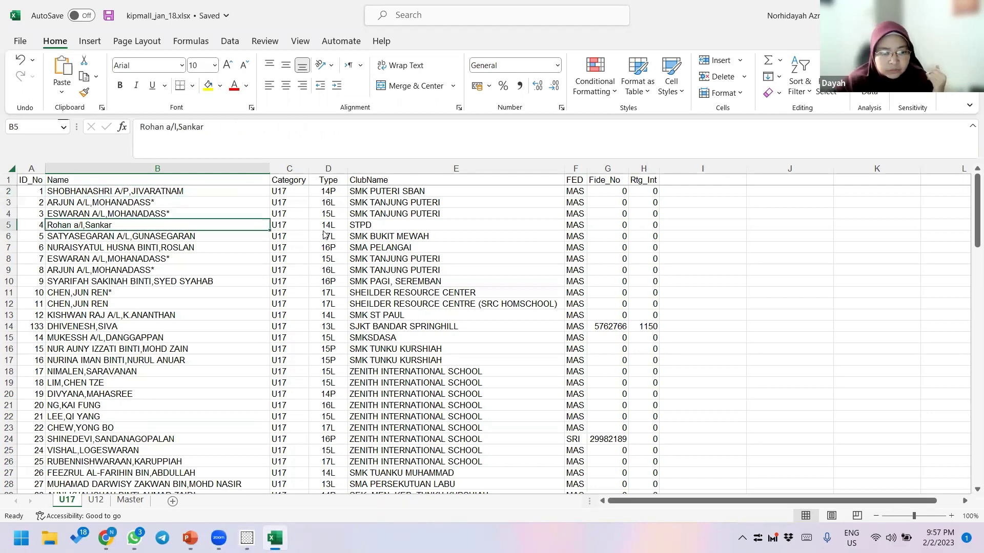
- Choose kipmall_jan_18.xlsx as the import file and start importing the national list
key(alt+Tab)
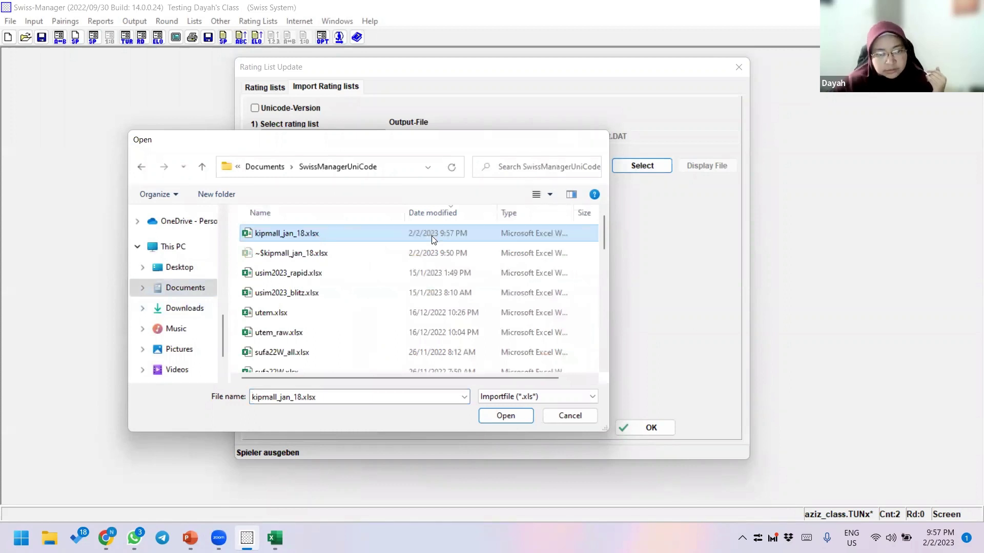
double_click(432, 240)
drag(272, 166, 496, 243)
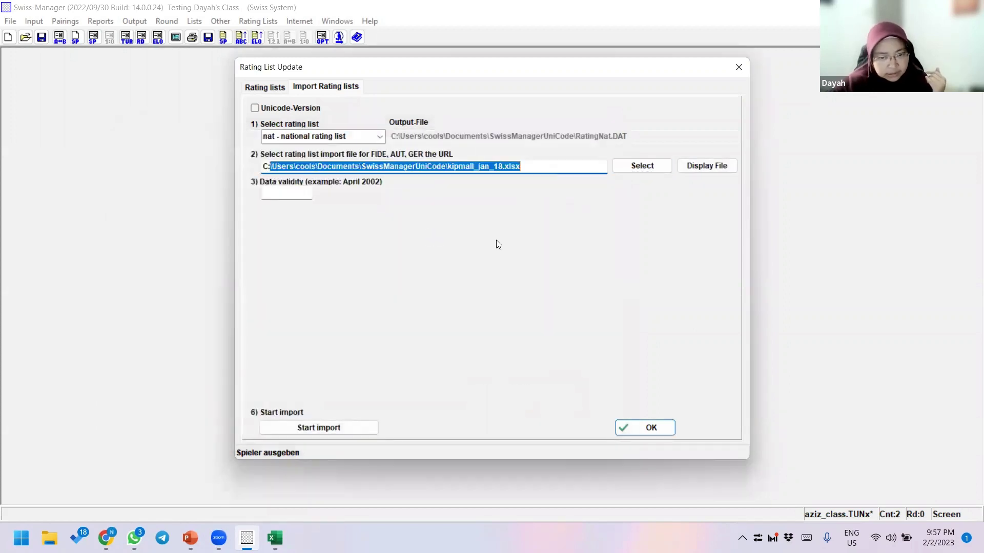
click(327, 426)
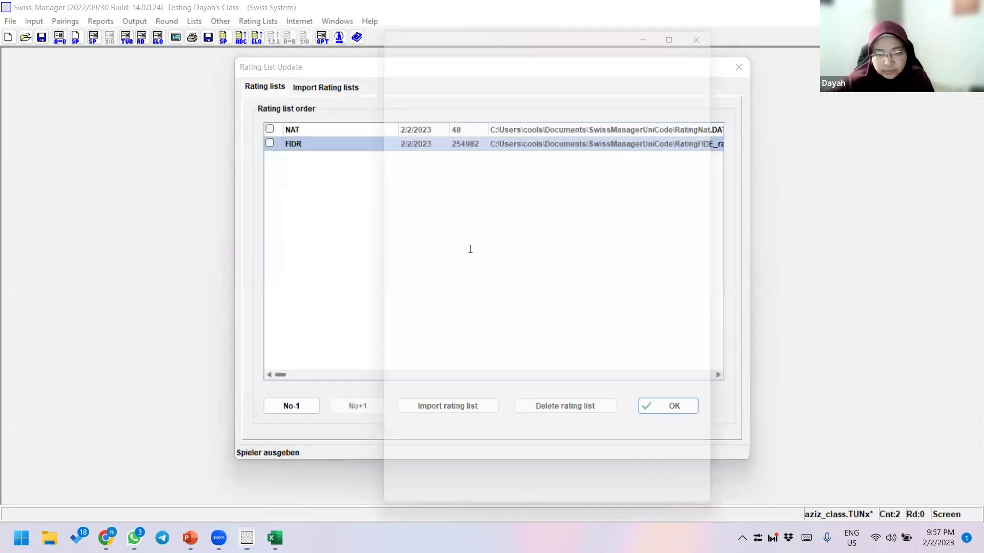
- Check the log's 49 input and 48 output records, close it, and confirm with NAT ticked
drag(484, 222, 471, 212)
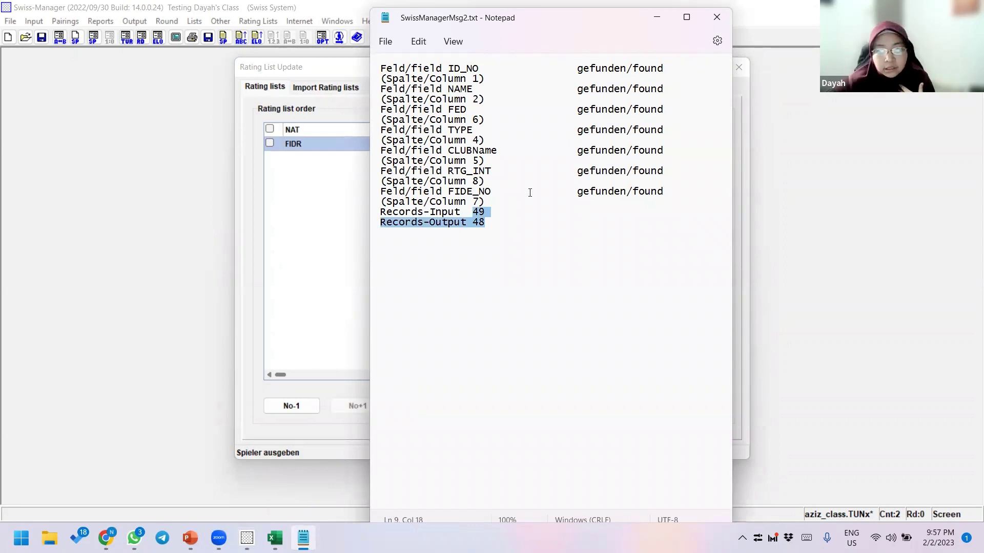
click(717, 17)
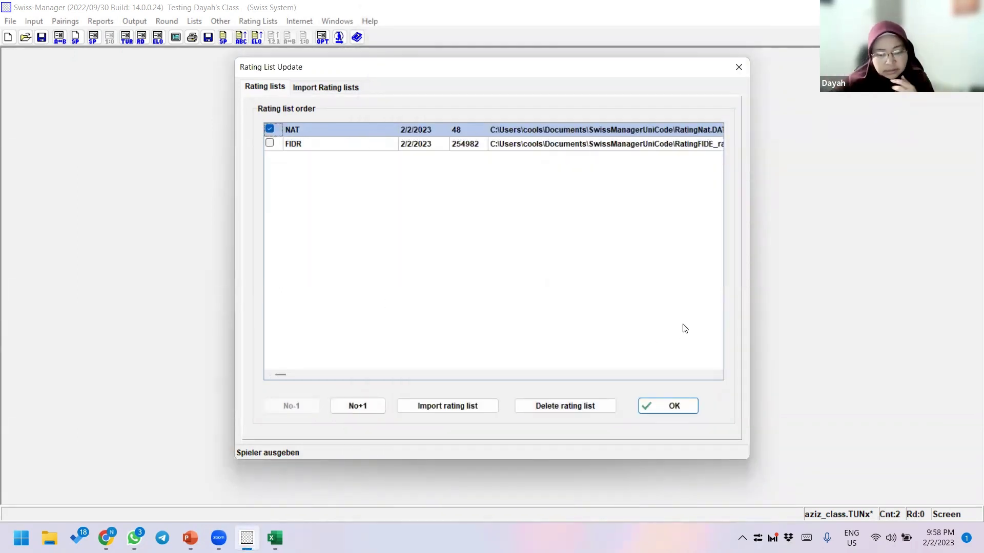
click(666, 407)
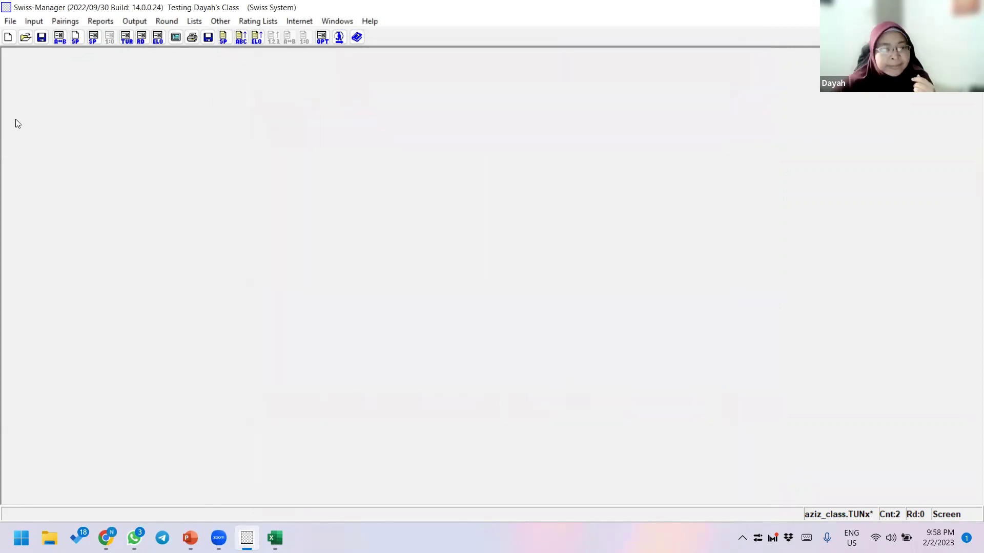
- Reopen Input > Enter players, inspect the two existing player rows, and open the rating-list search
click(34, 25)
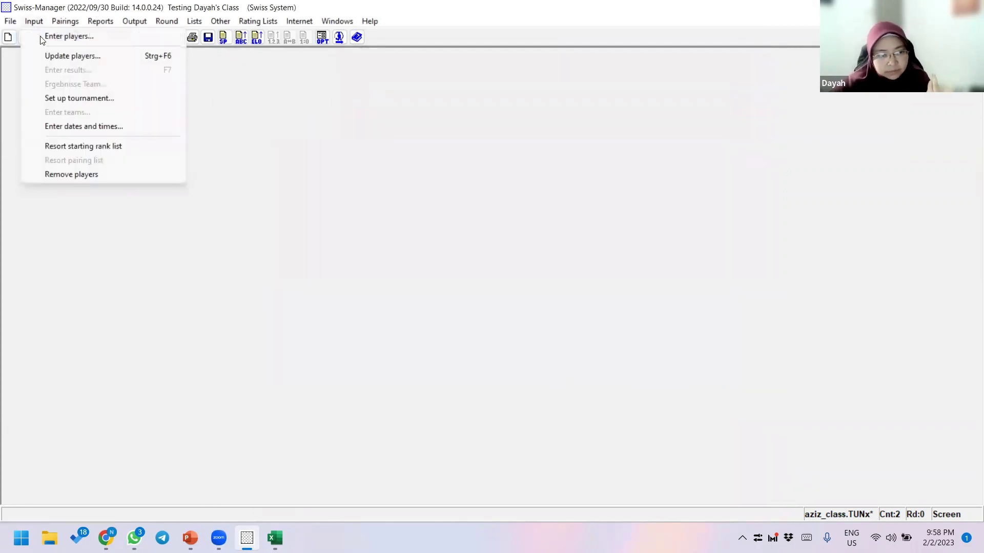
click(48, 35)
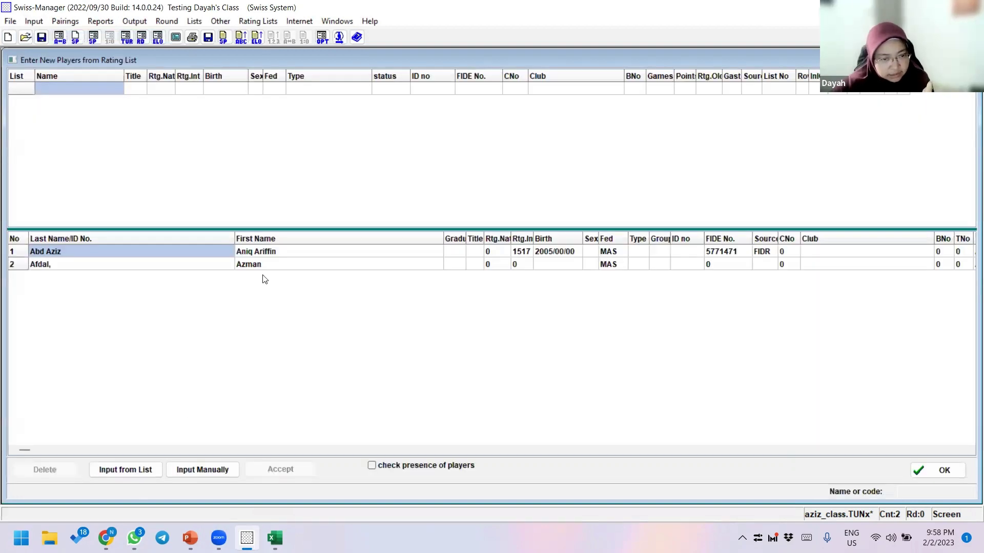
click(202, 264)
click(276, 255)
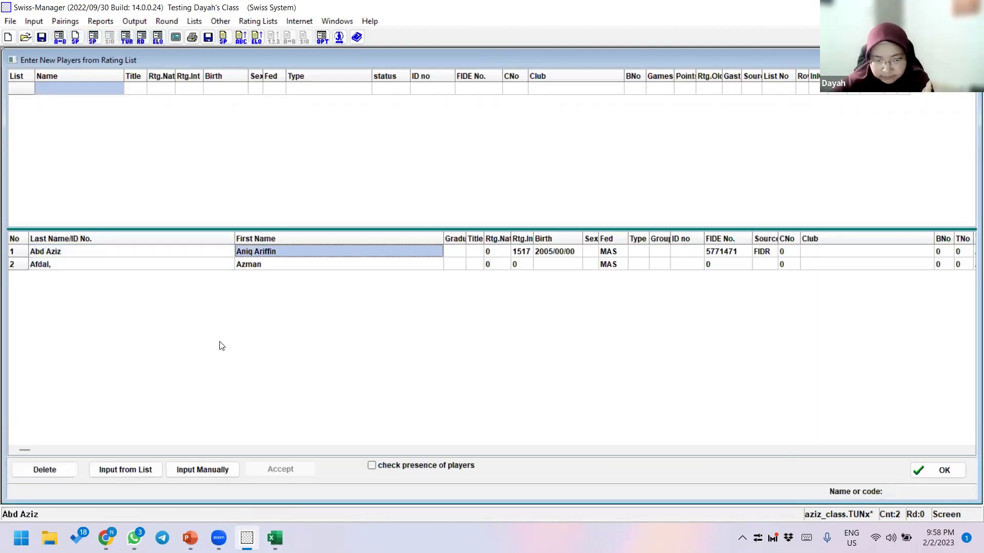
key(F2)
click(221, 265)
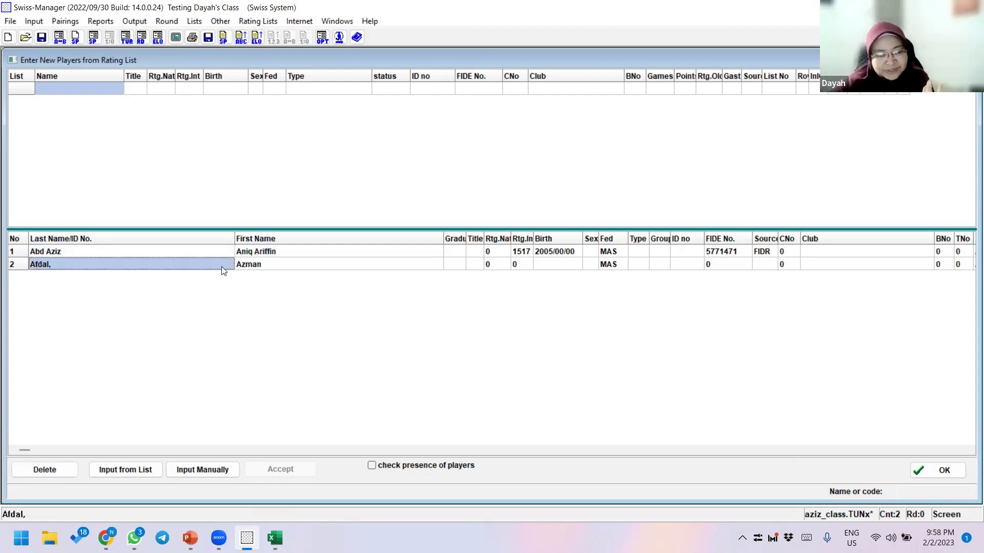
click(246, 253)
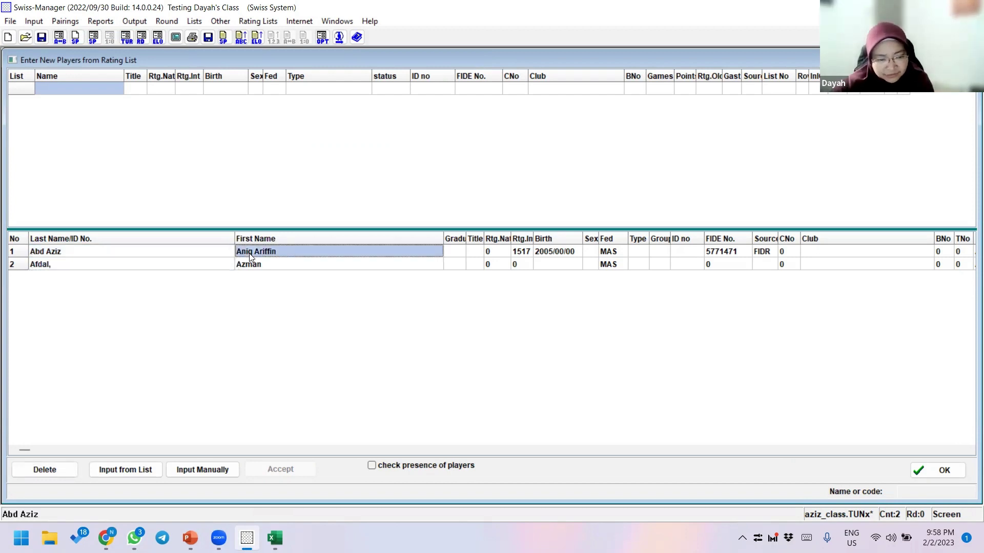
click(129, 470)
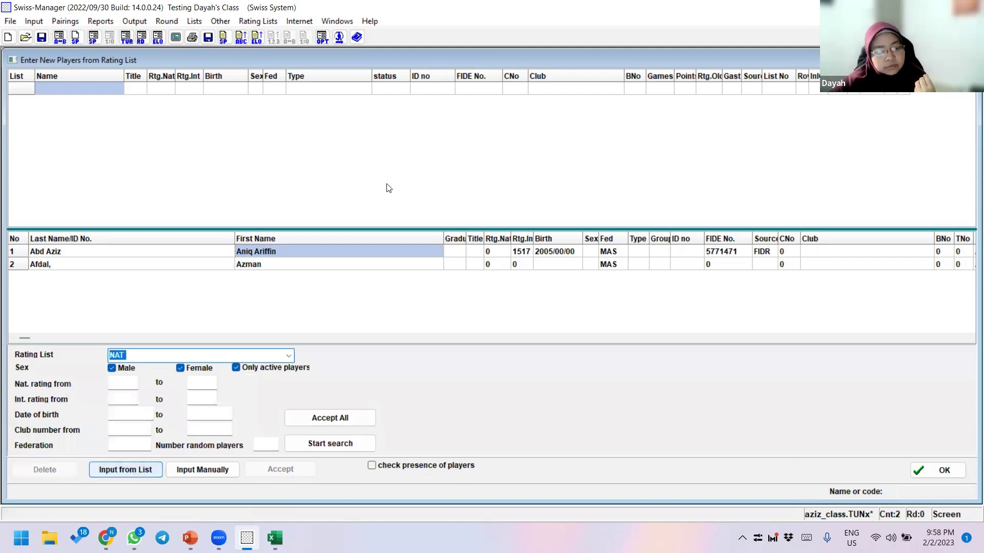
- Search the NAT list, sort the 48 results by ID no, and add the ID 1 player
click(275, 355)
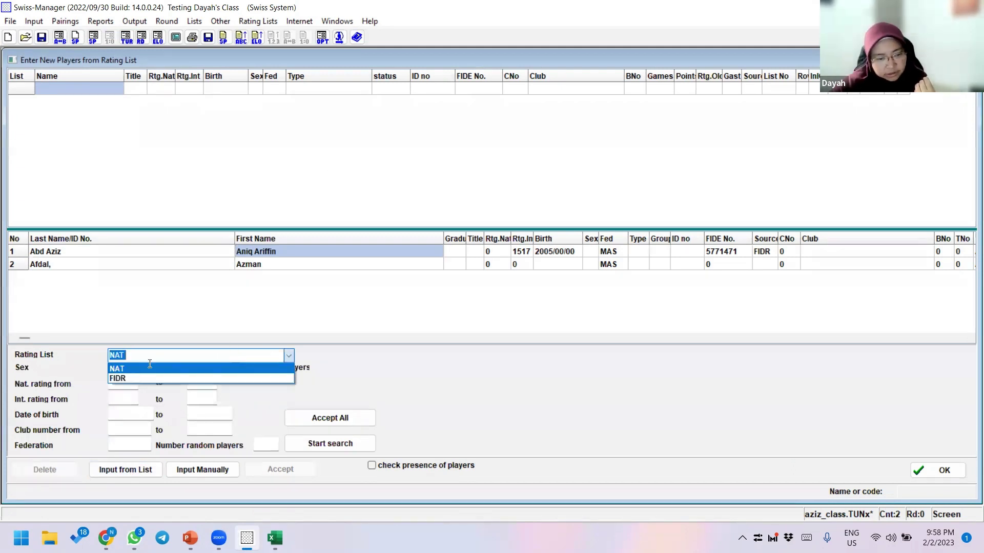
click(150, 367)
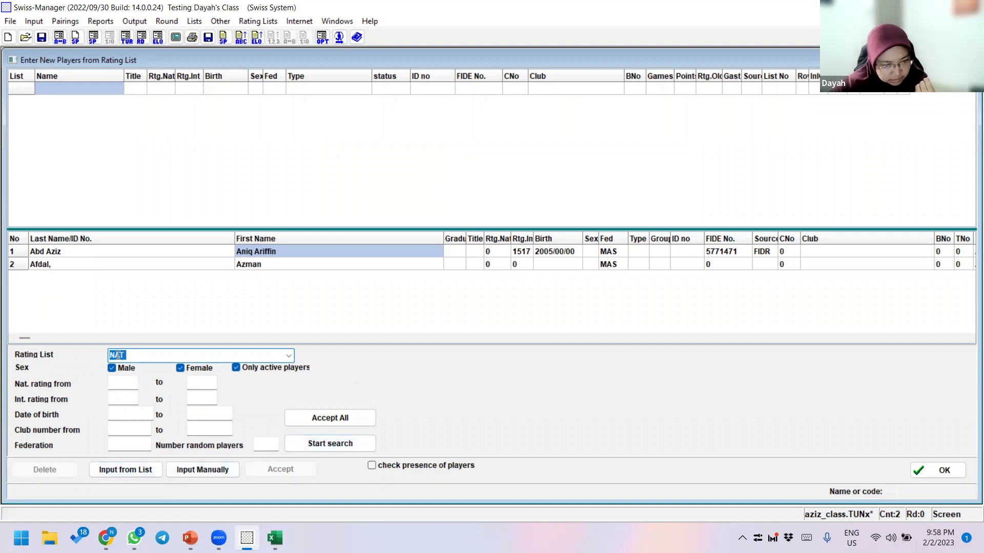
click(338, 447)
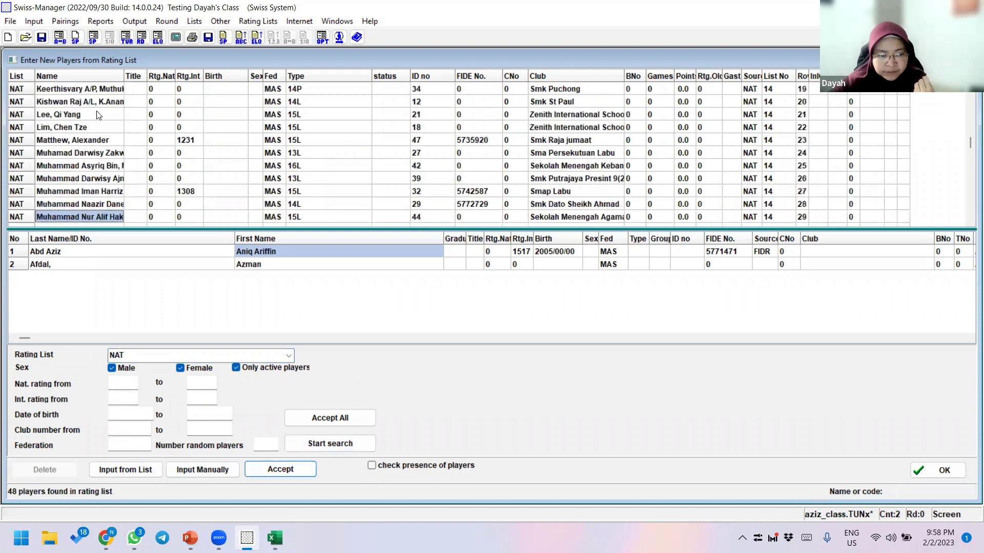
scroll(98, 114, down, 4)
scroll(97, 114, up, 20)
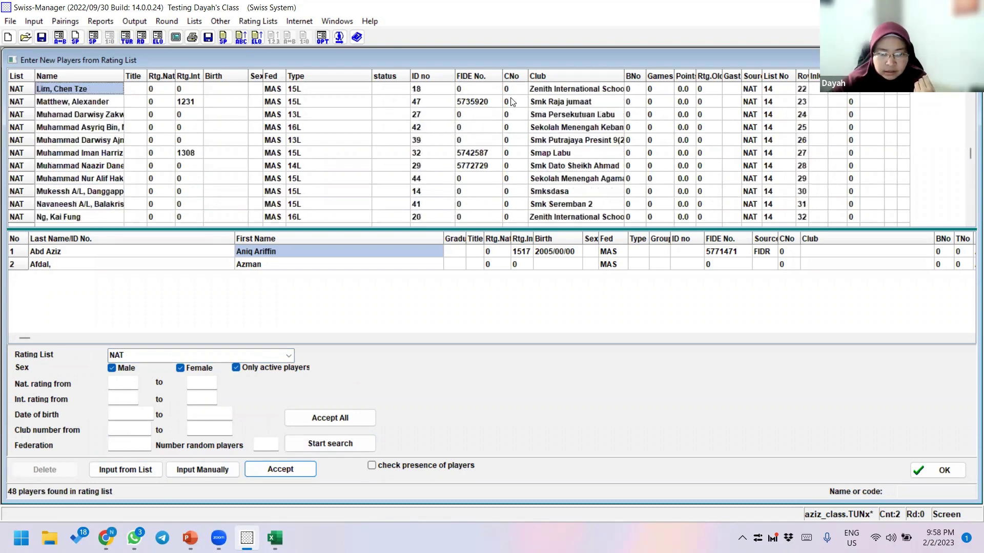
click(429, 75)
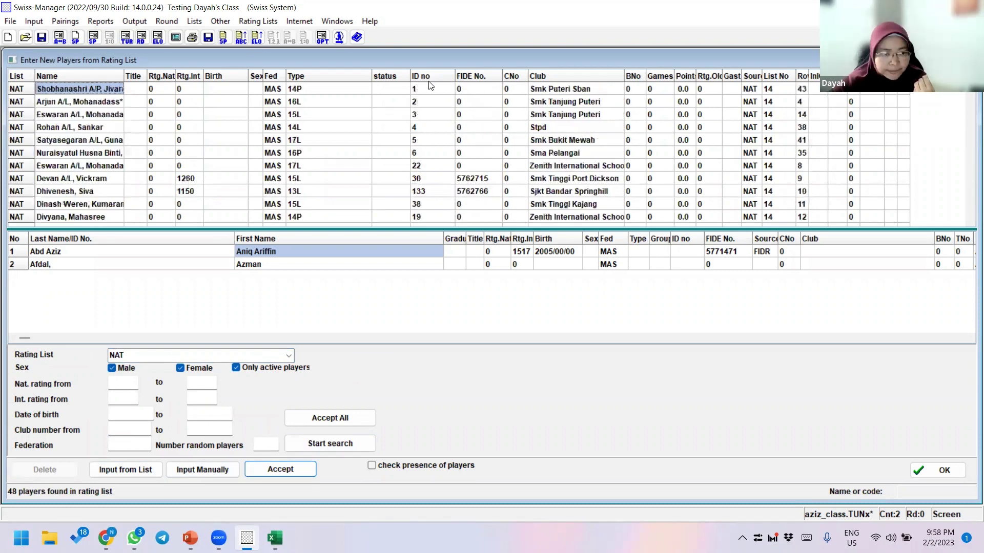
click(49, 114)
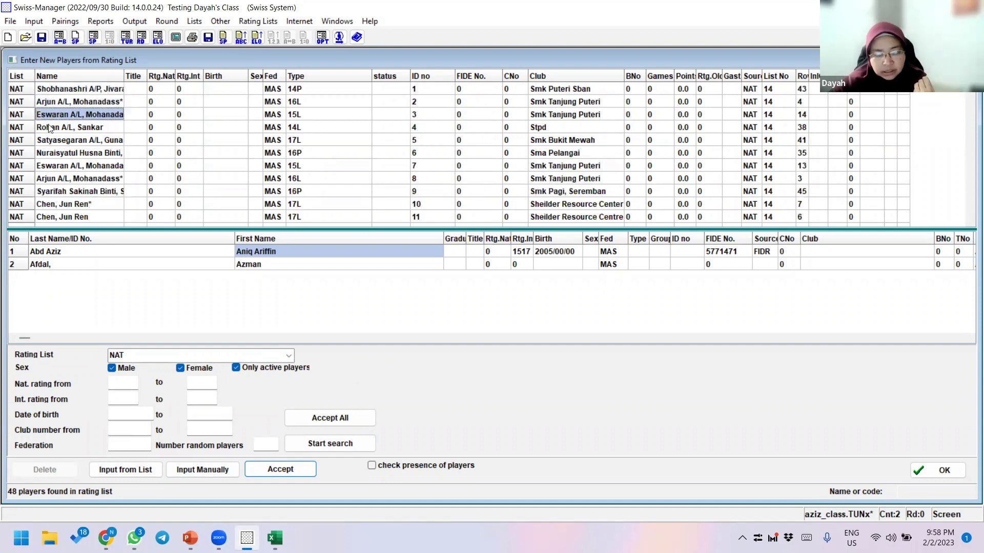
click(65, 88)
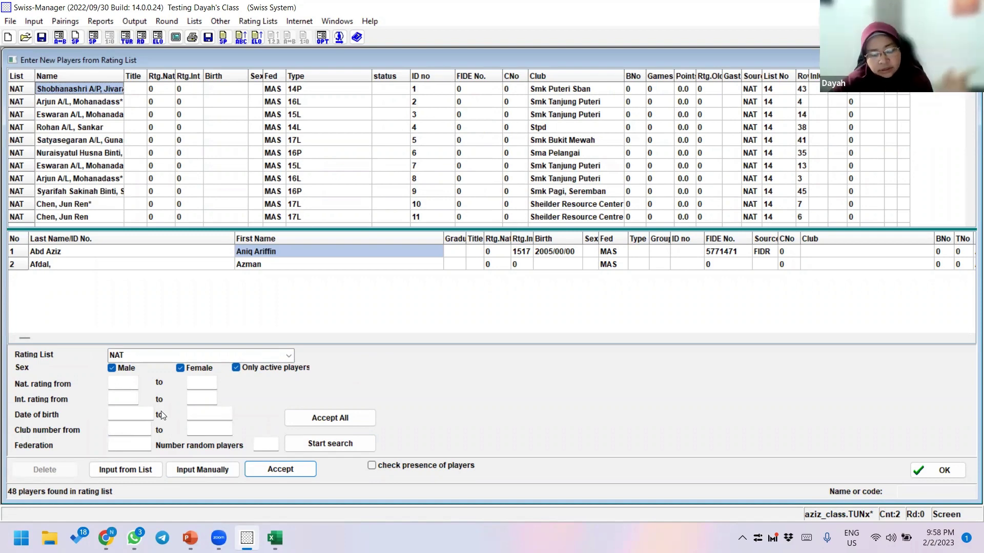
key(Return)
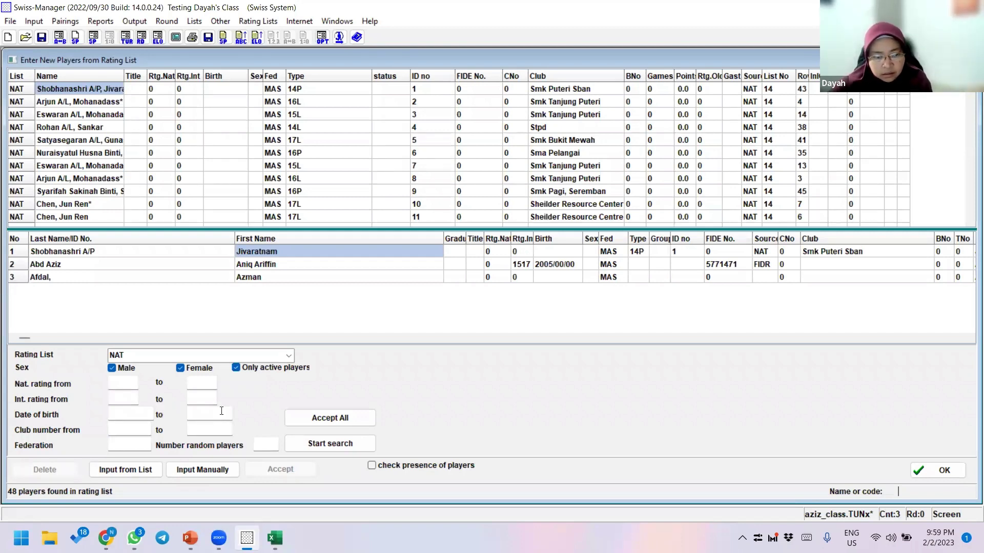
- Add the ID 4 player from club Stpd as the fourth tournament entry
click(138, 254)
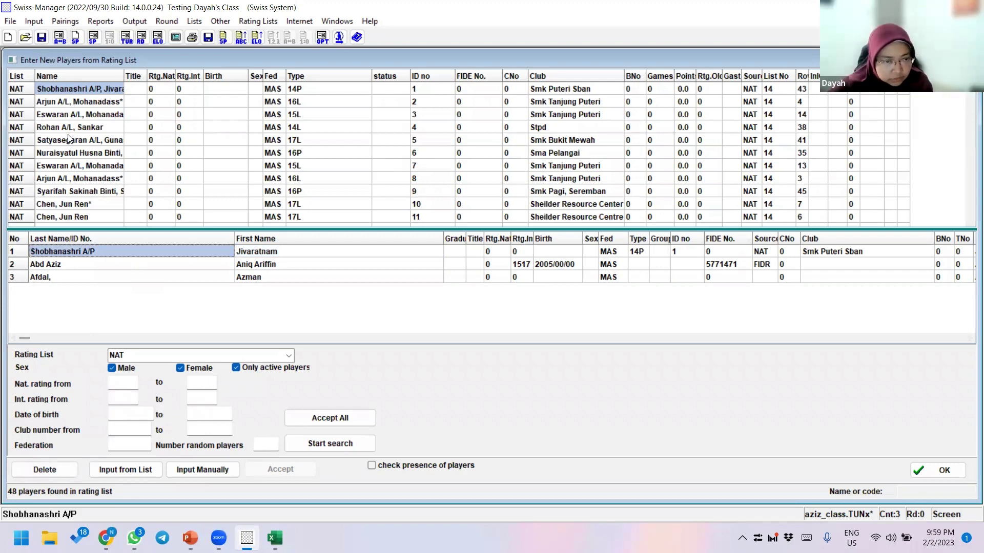
click(43, 131)
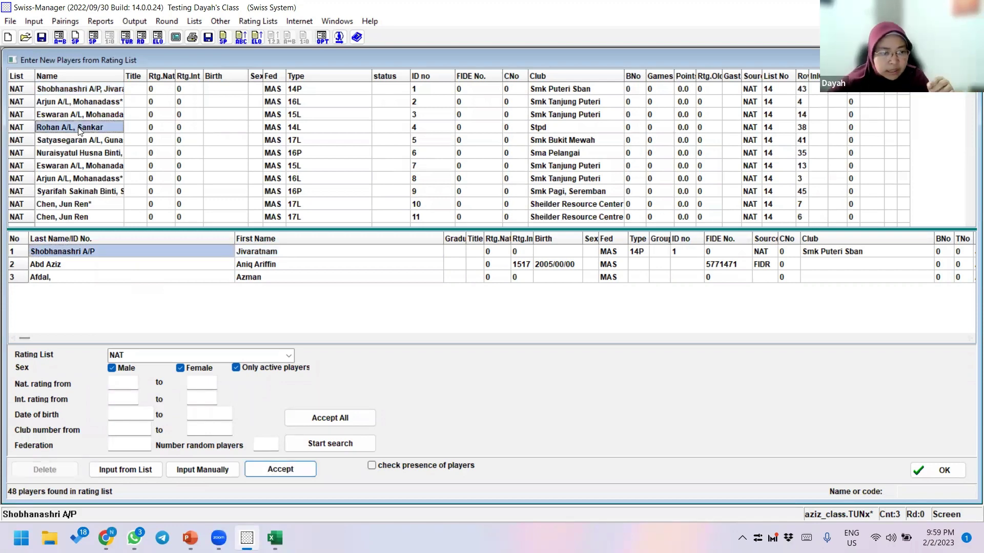
double_click(91, 130)
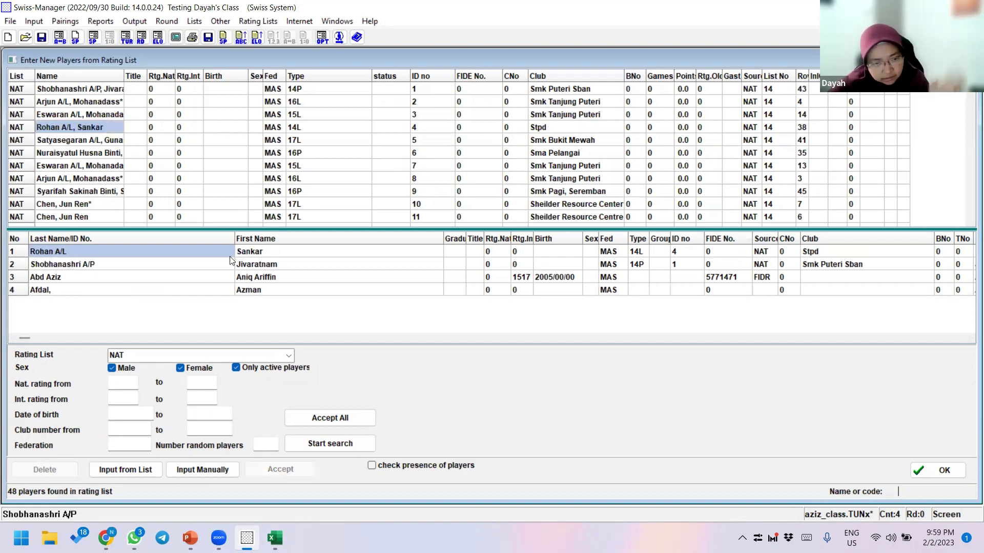
click(253, 253)
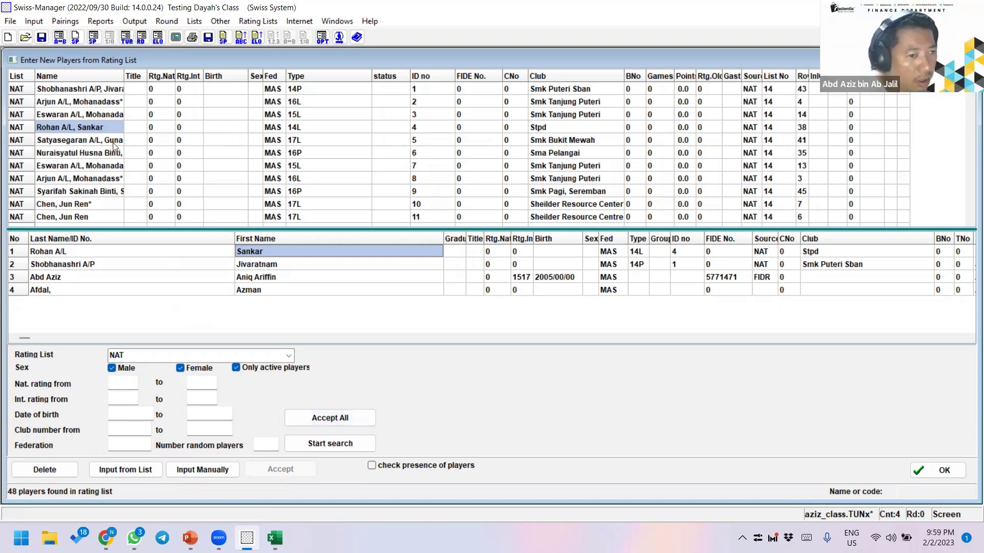
- Browse the rest of the NAT list, checking players with IDs 10, 11, 1 and 7
scroll(110, 173, down, 12)
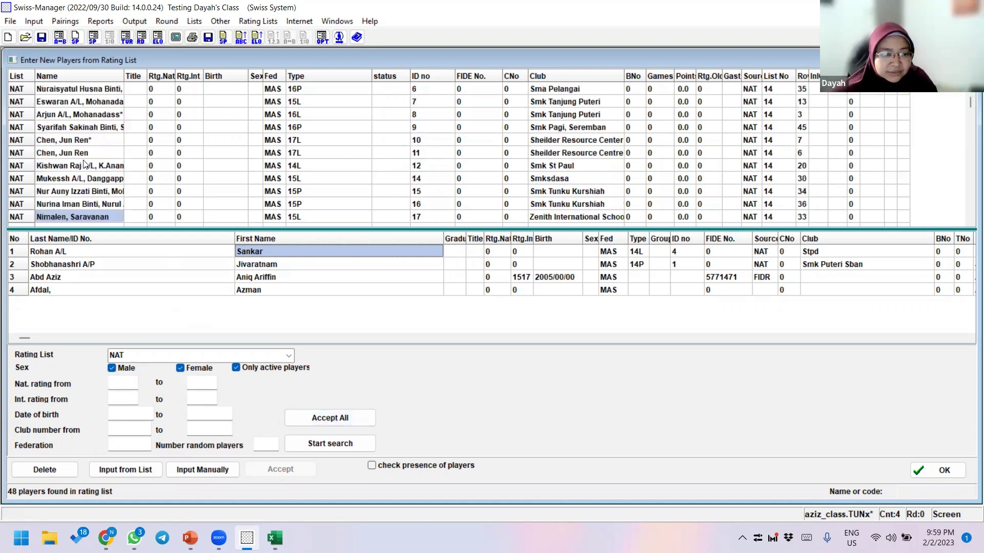
click(85, 141)
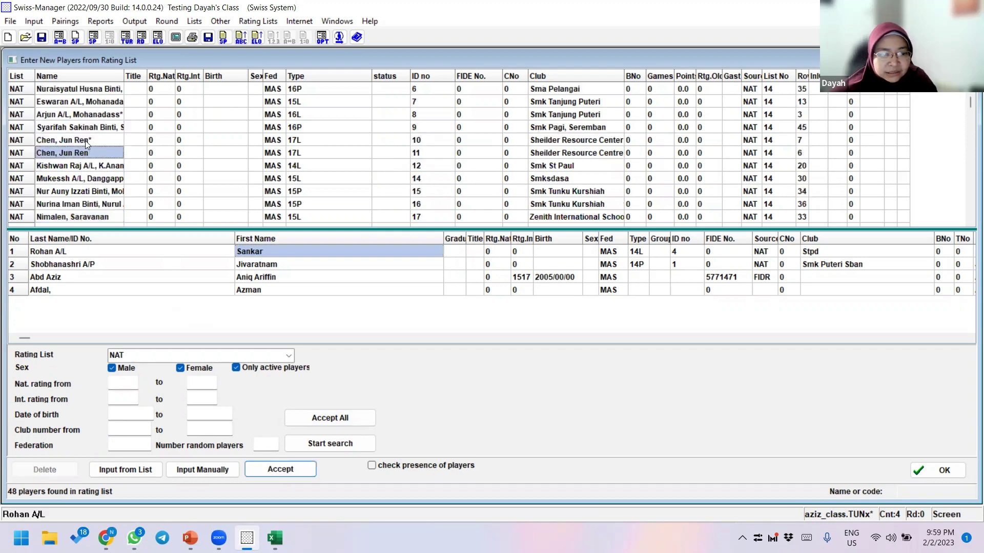
click(85, 152)
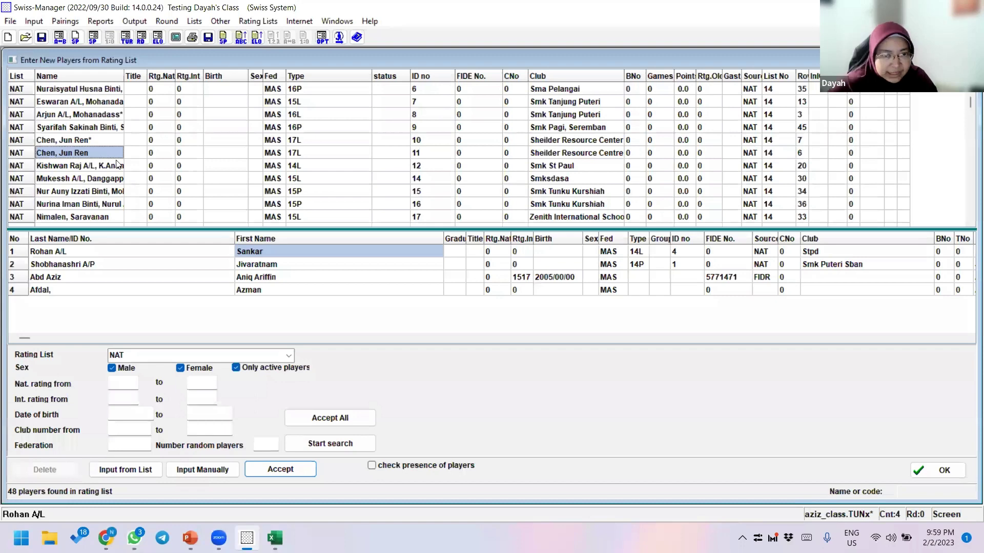
key(Up)
key(Up)
key(Up)
key(Up)
key(Up)
key(Up)
key(Up)
key(Up)
key(Up)
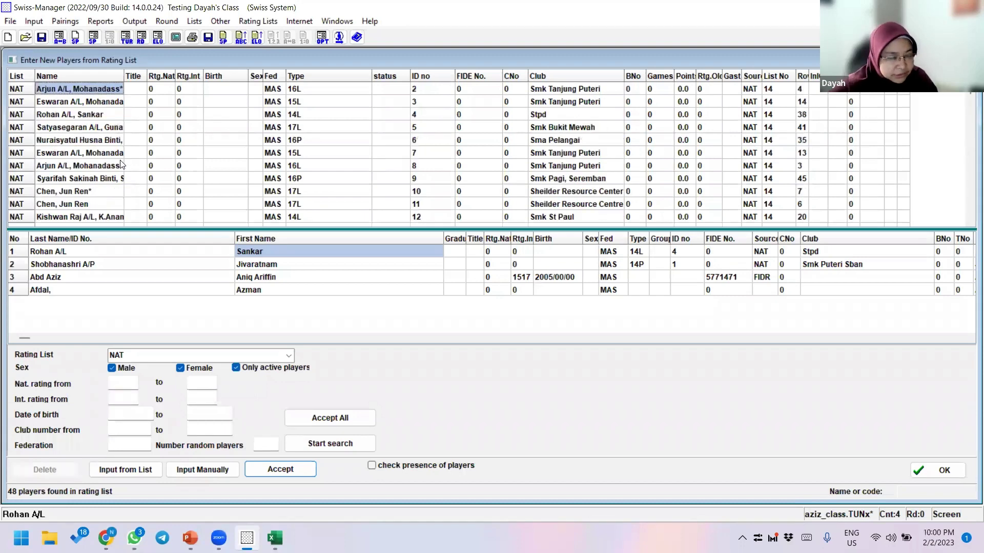
key(Up)
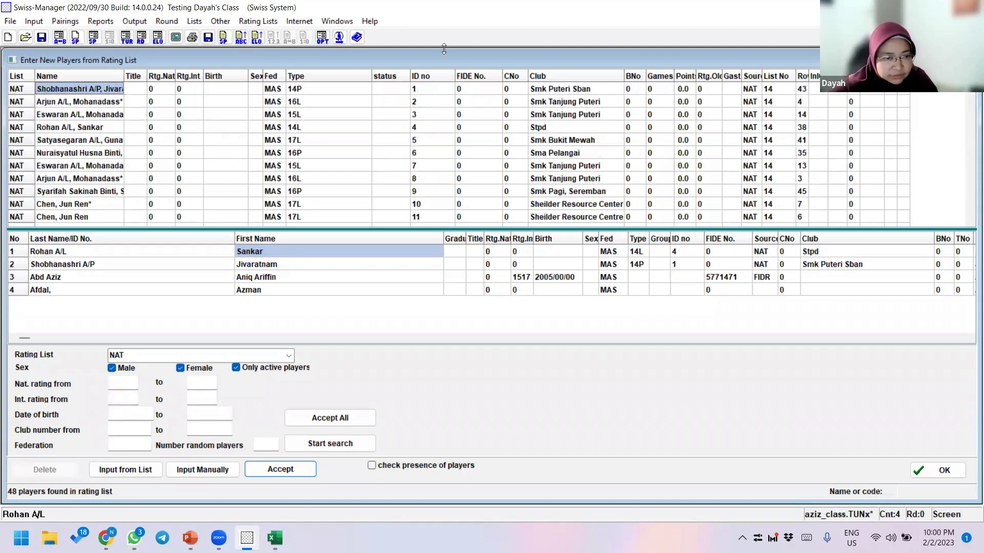
click(108, 163)
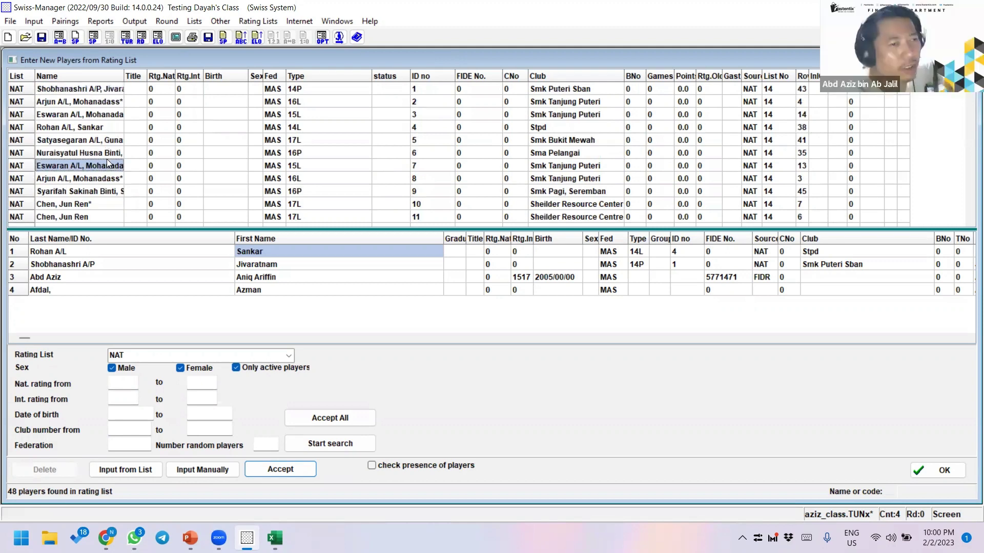
scroll(108, 163, down, 15)
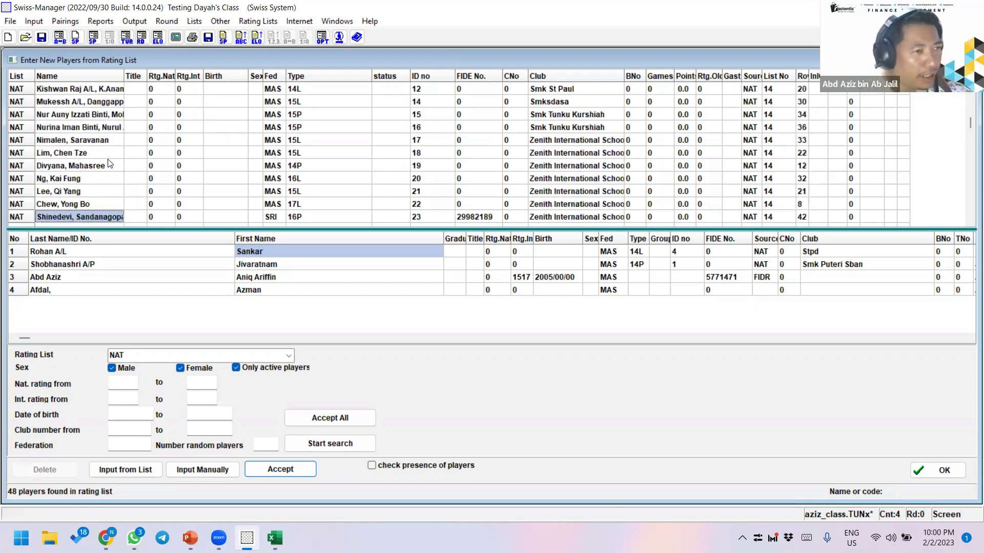
scroll(386, 182, down, 20)
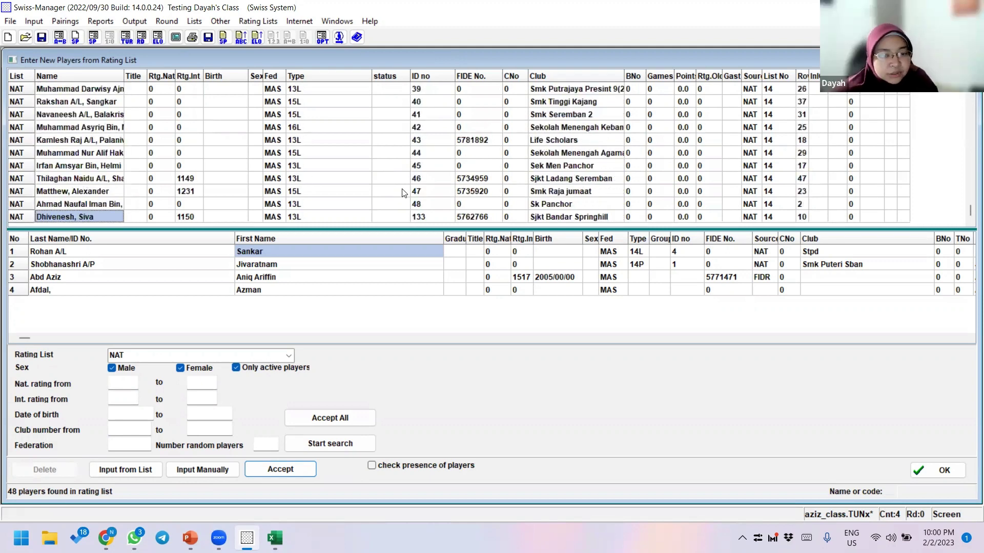
scroll(427, 188, up, 12)
scroll(427, 188, up, 8)
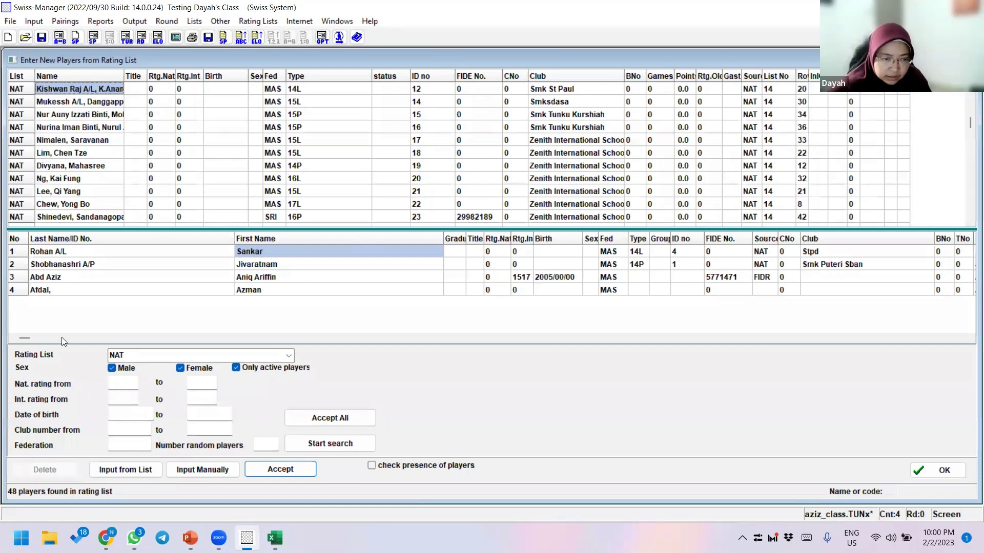
- Delete the fourth tournament entry
click(56, 290)
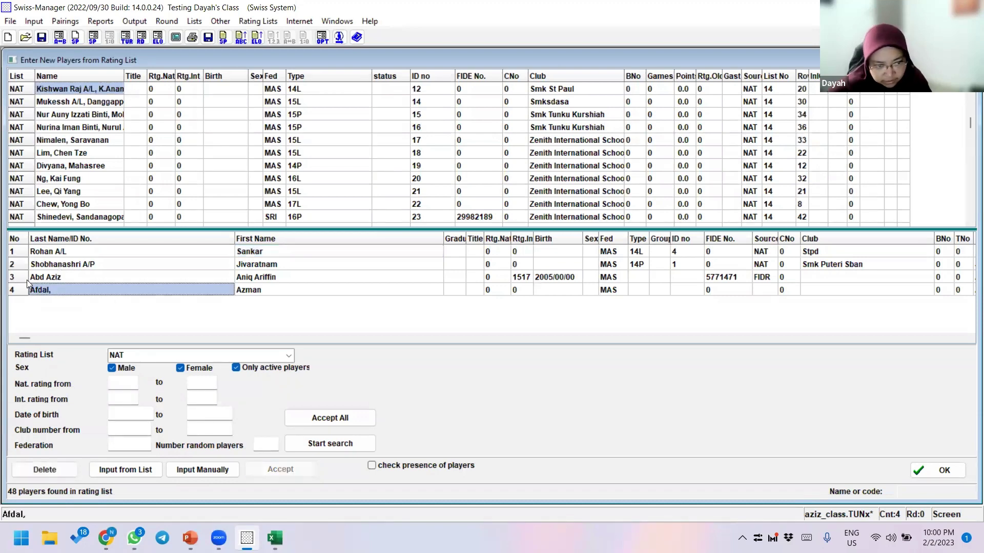
click(44, 470)
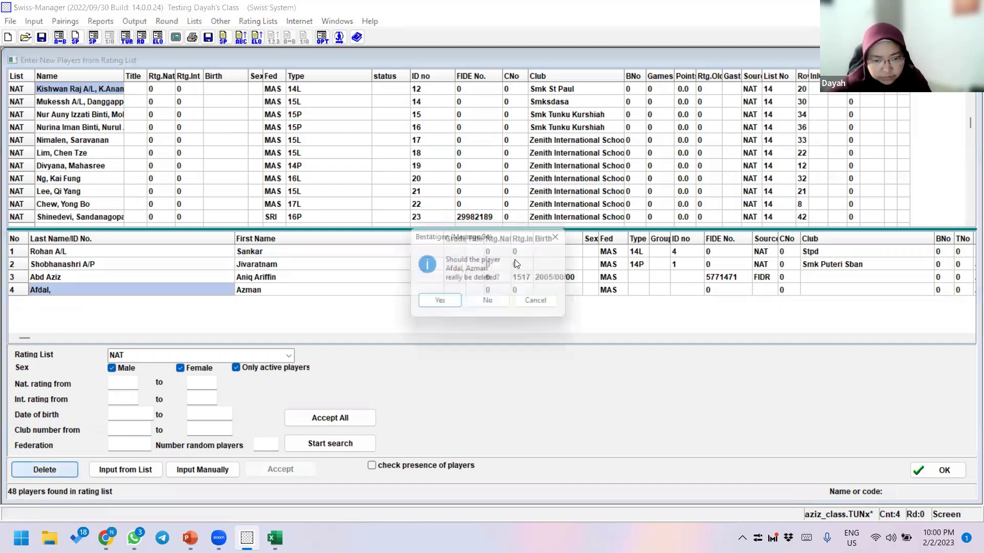
click(434, 304)
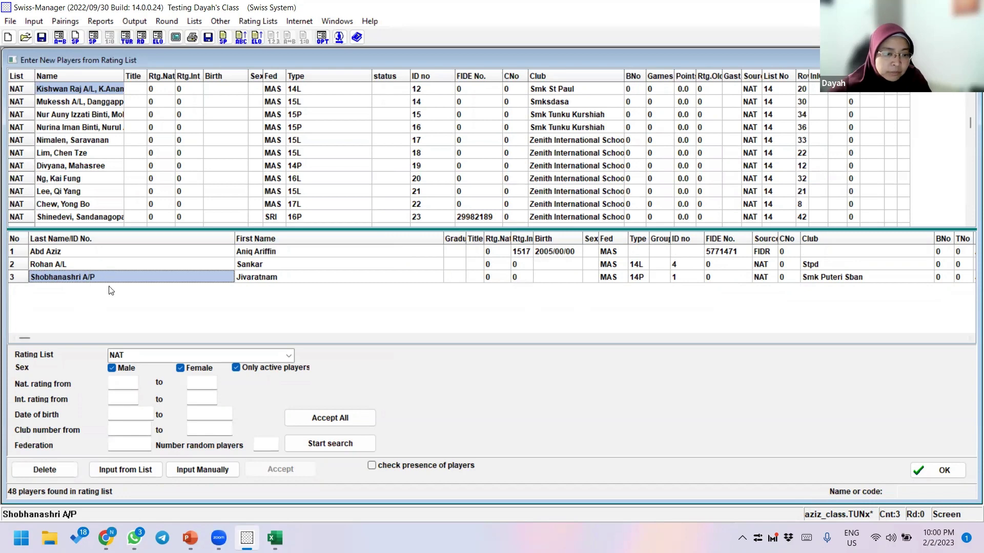
- Try re-adding the ID 4 player and dismiss the 'player already entered' message
click(59, 265)
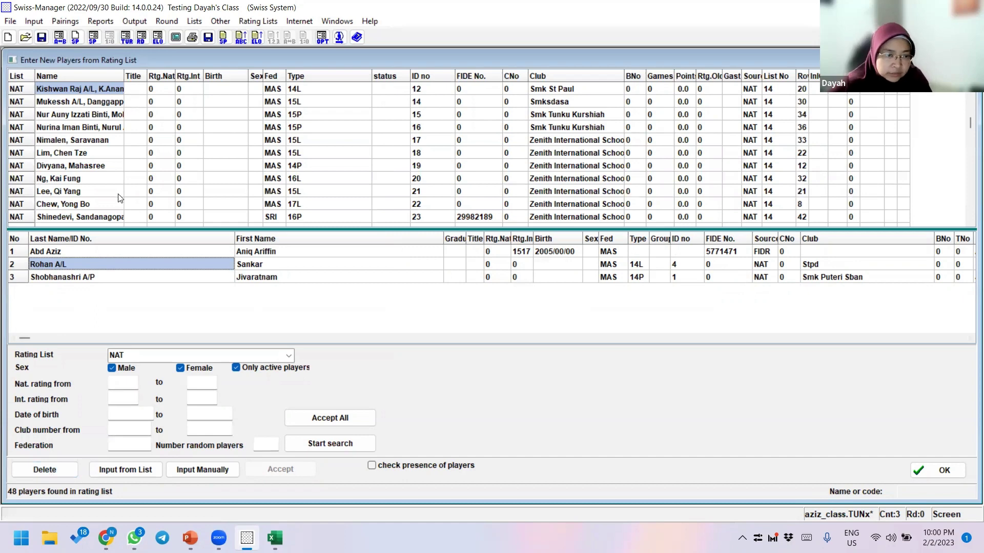
scroll(118, 194, up, 4)
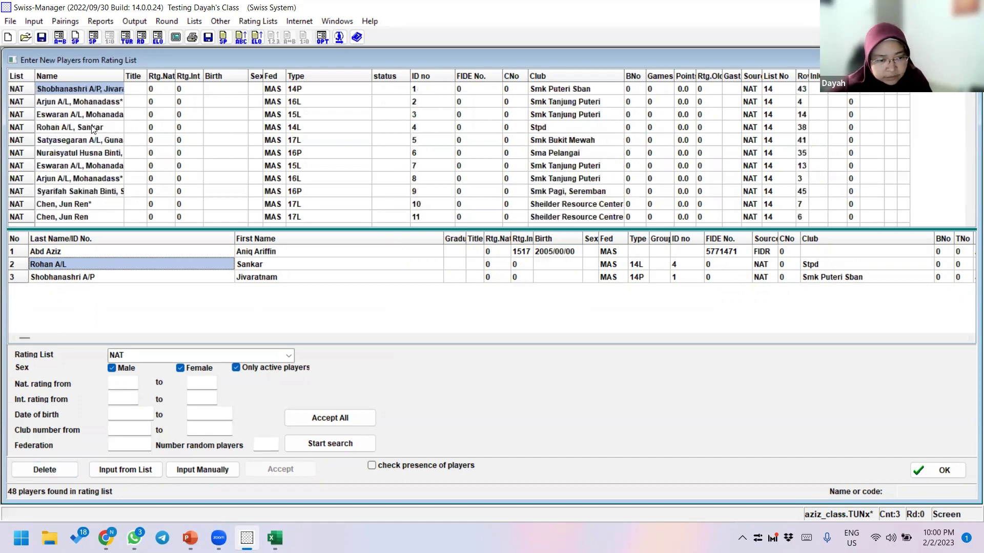
click(92, 128)
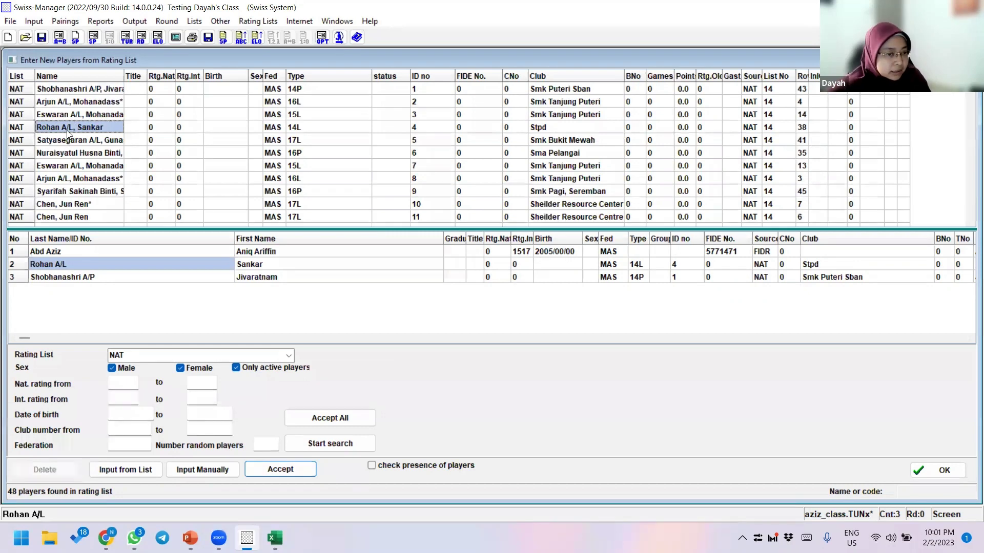
double_click(119, 128)
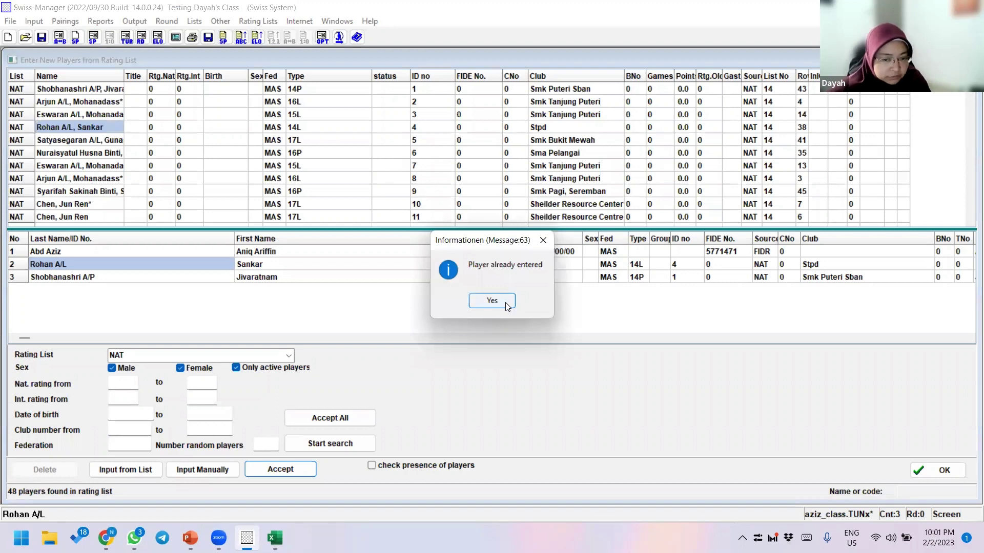
click(507, 305)
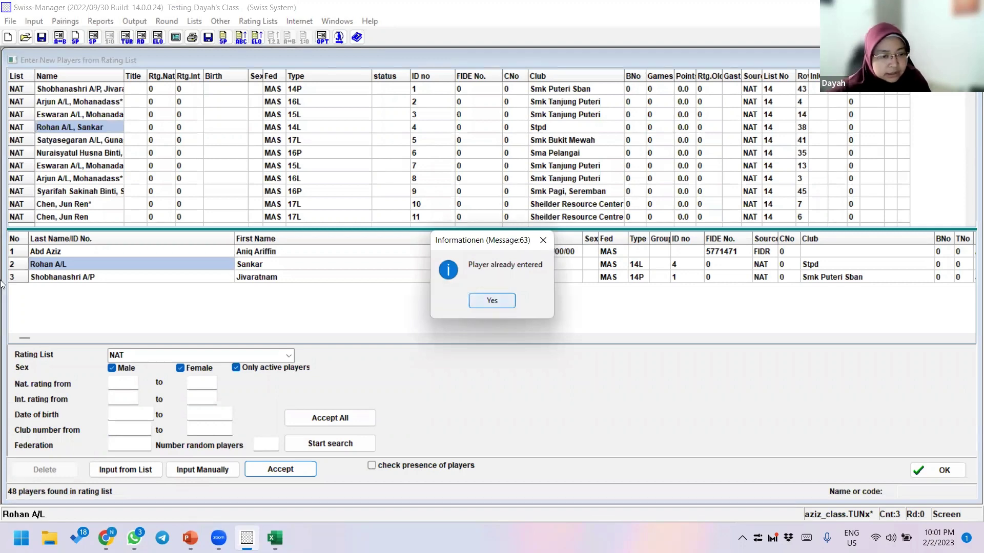
- Delete the ID 4 player's entry and add a Stpd player from the national list
click(45, 265)
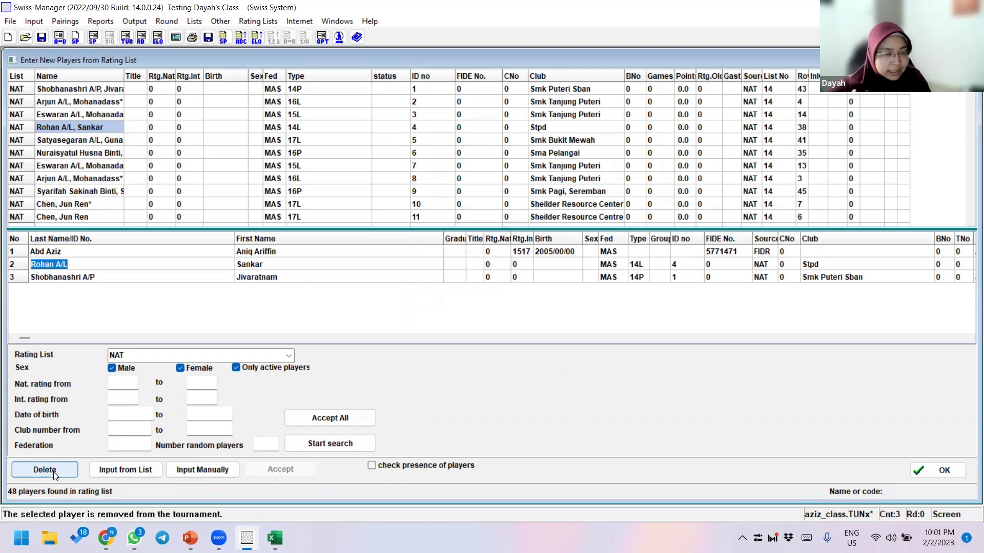
click(54, 474)
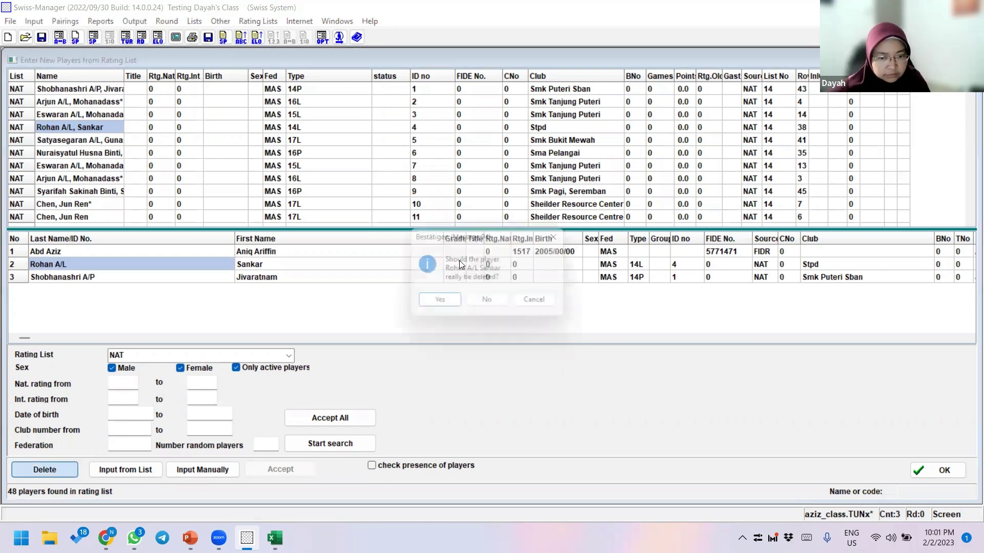
click(440, 304)
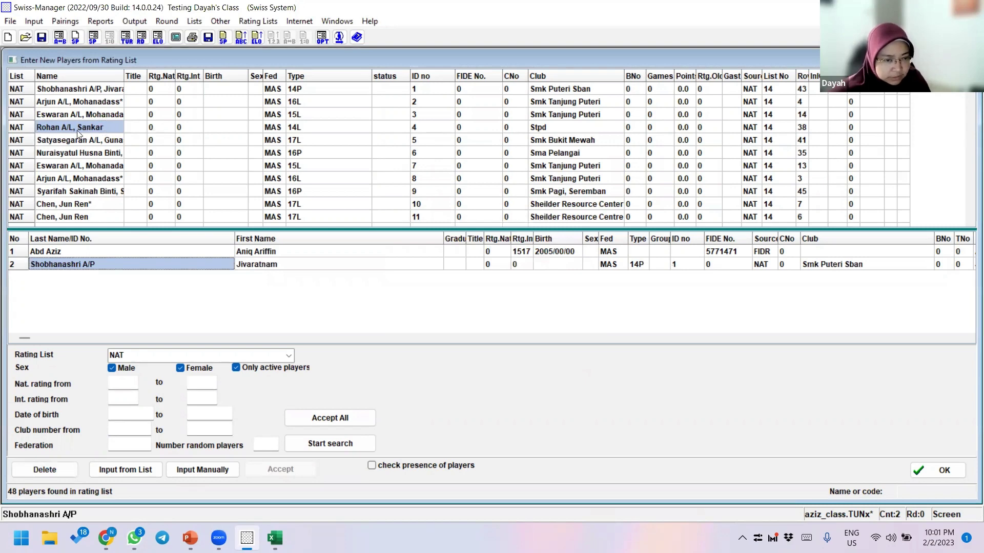
double_click(77, 130)
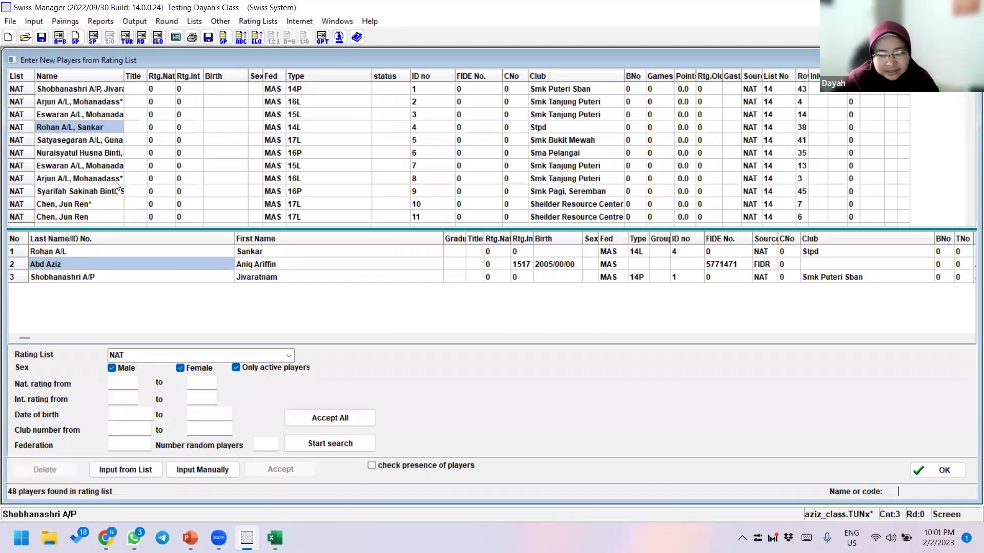
- Accept all 48 national-list players, answer the already-entered warnings, and close the entry window
key(Page_Down)
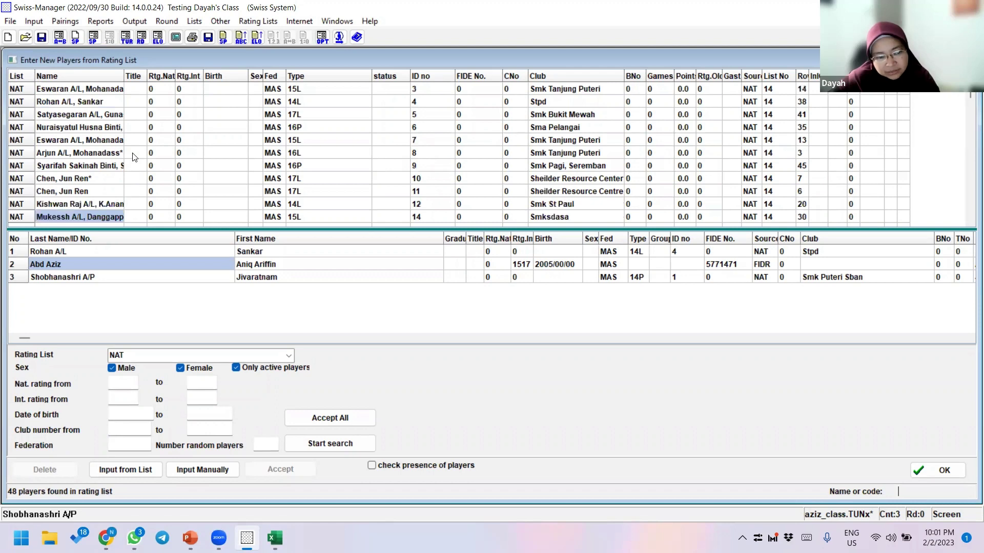
key(Page_Down)
key(Page_Down)
key(Page_Down)
key(Page_Down)
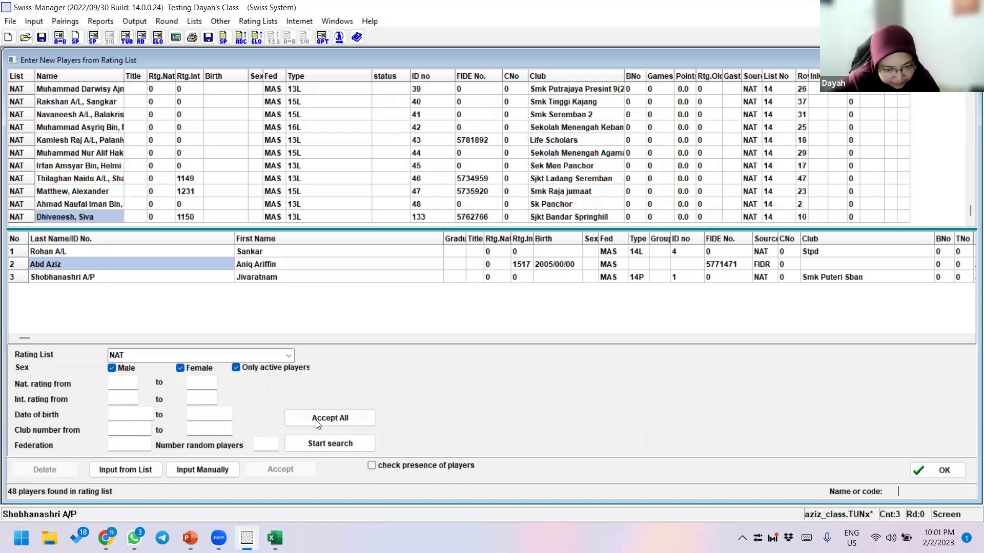
click(333, 417)
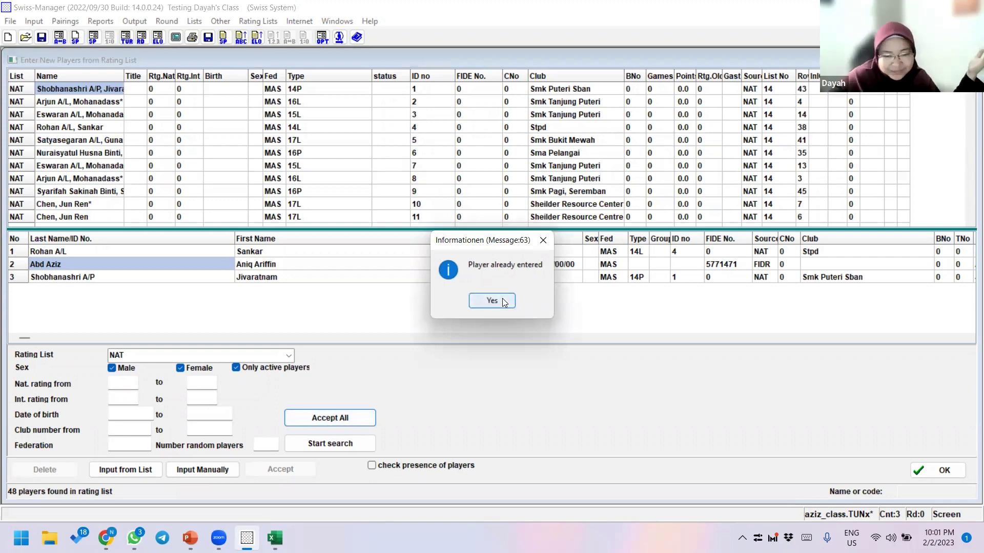
click(491, 300)
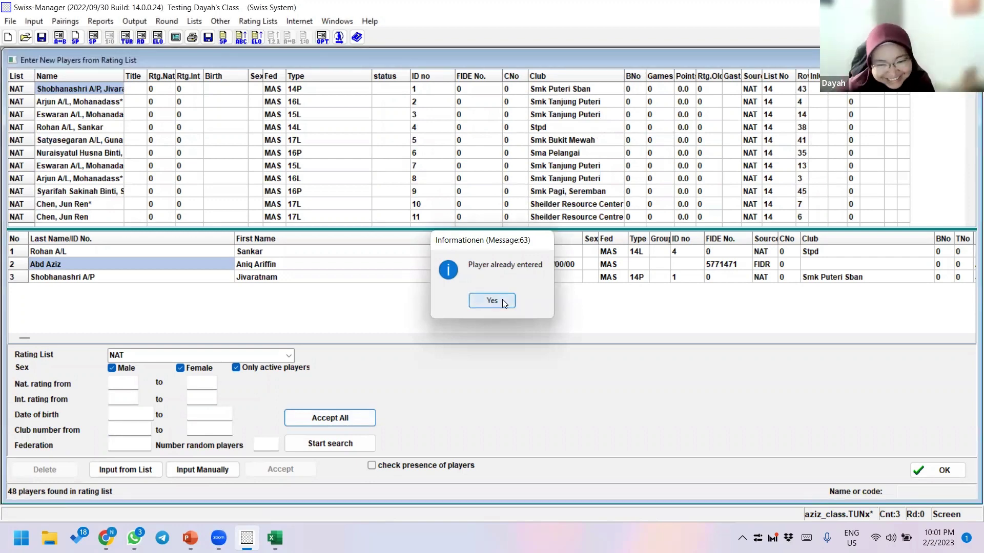
click(492, 301)
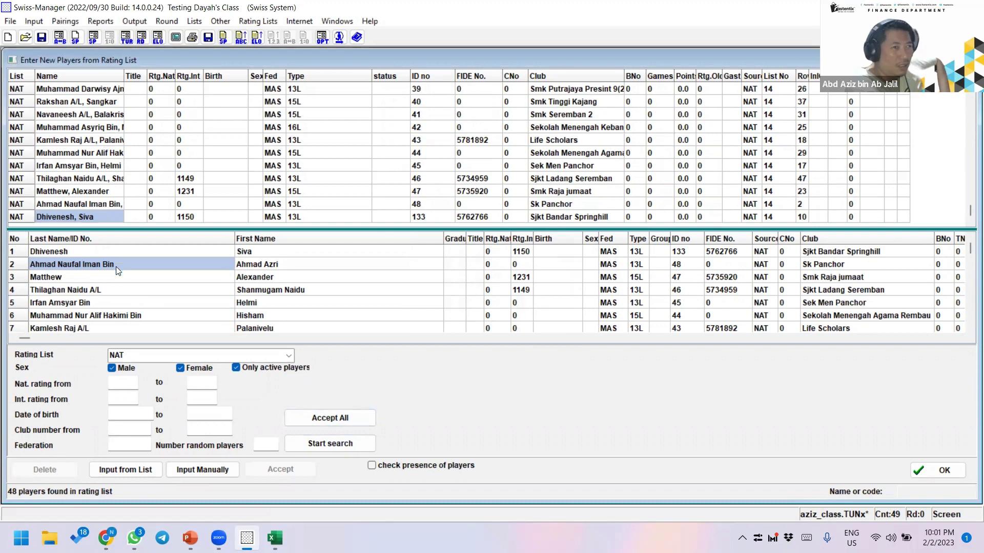
scroll(117, 264, down, 15)
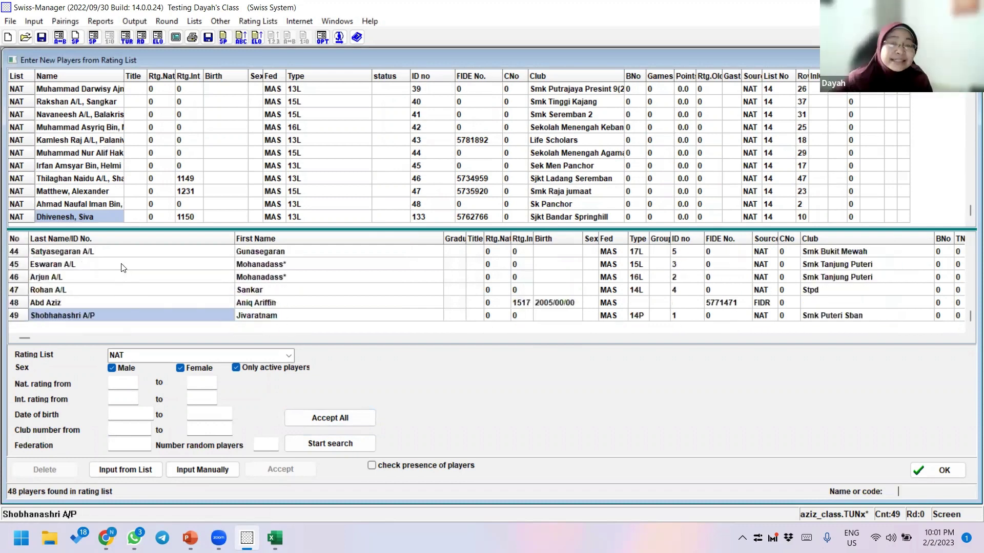
scroll(123, 268, up, 15)
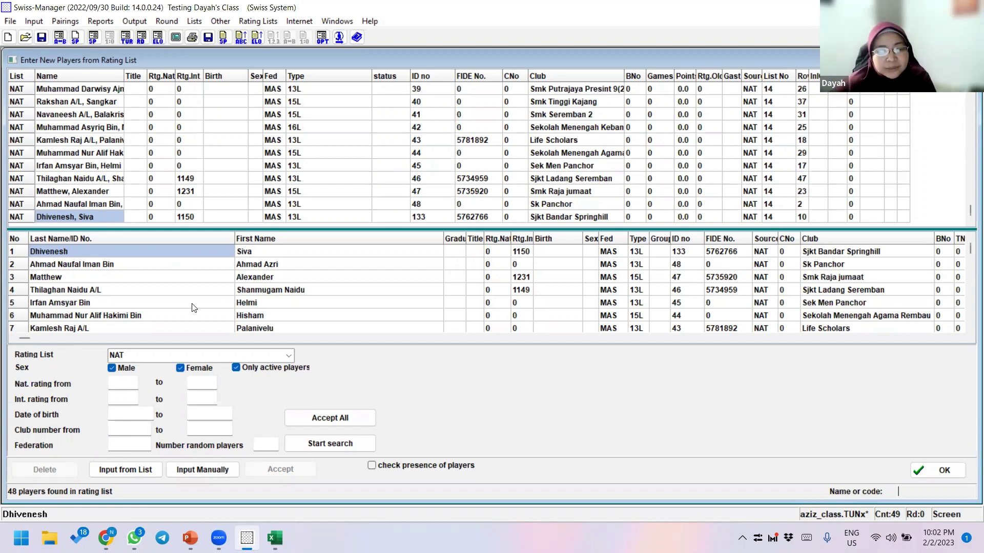
scroll(194, 308, down, 16)
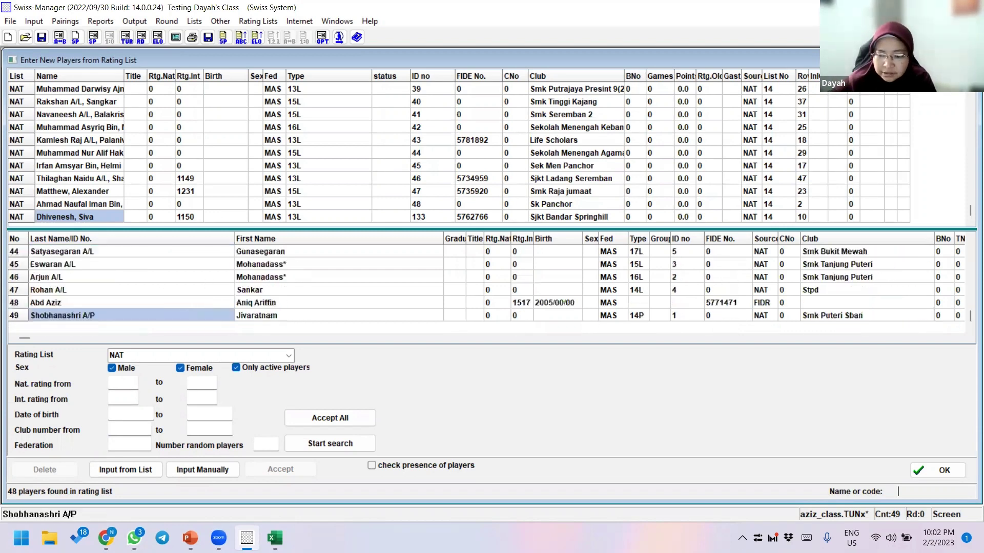
click(934, 472)
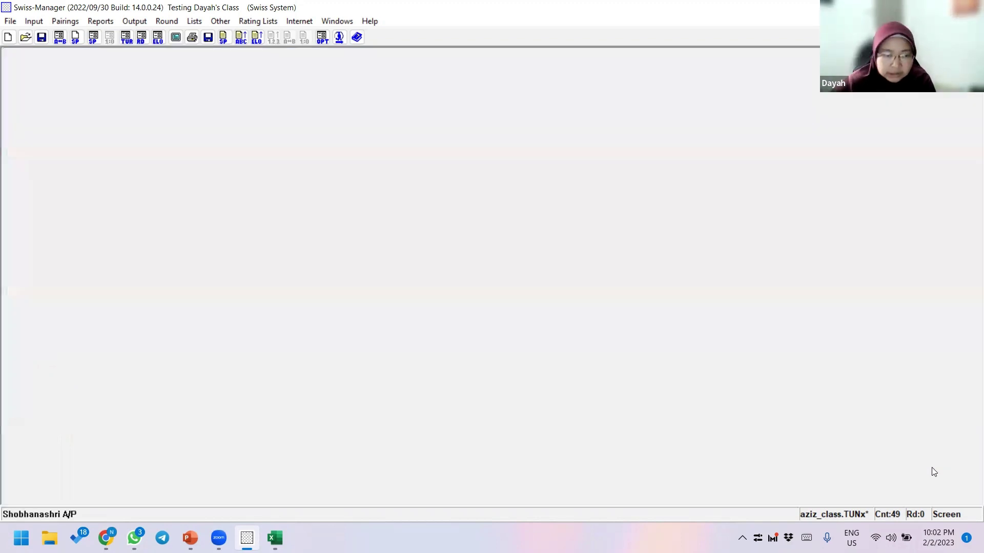
- Open Lists > Starting rank, scroll through all 49 players, and close the list
click(194, 22)
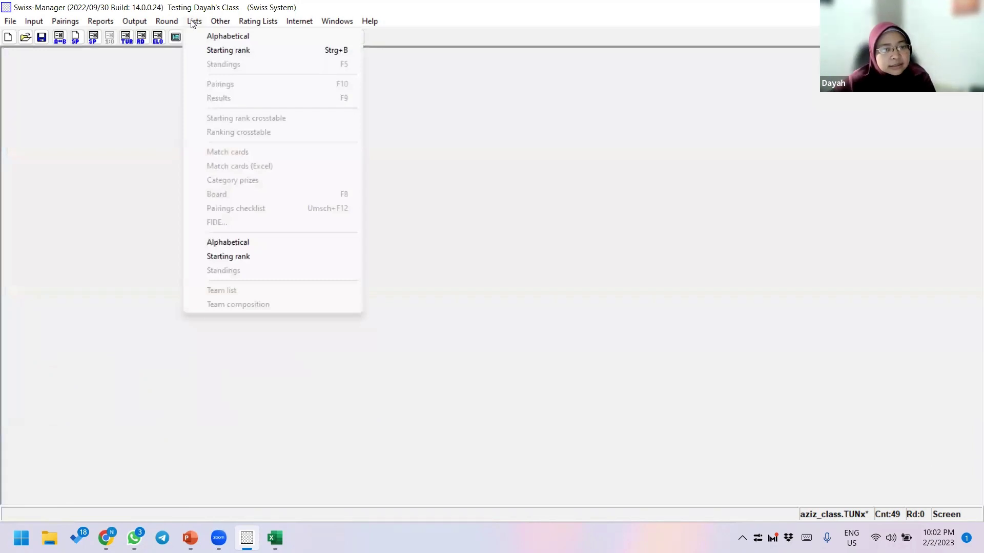
click(221, 51)
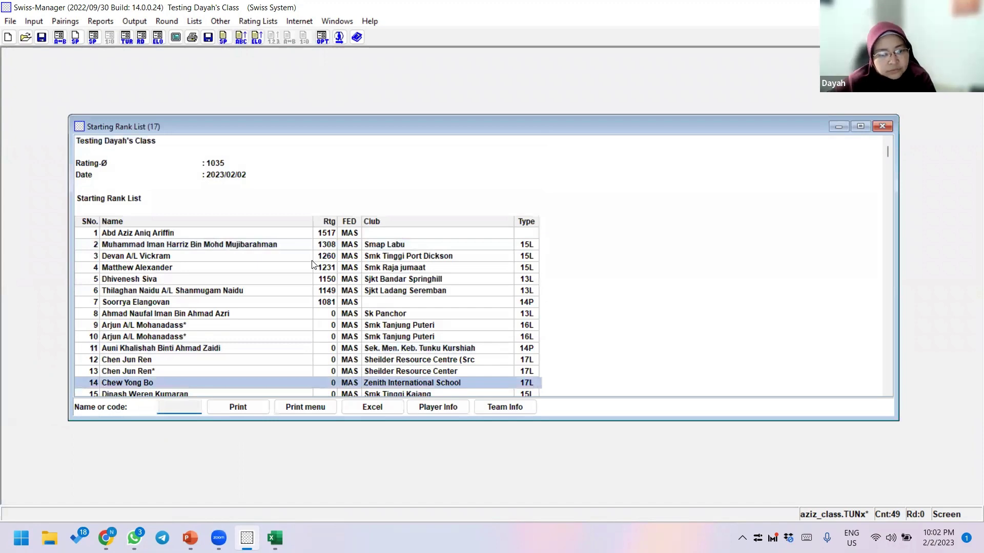
scroll(312, 262, down, 2)
scroll(326, 236, up, 9)
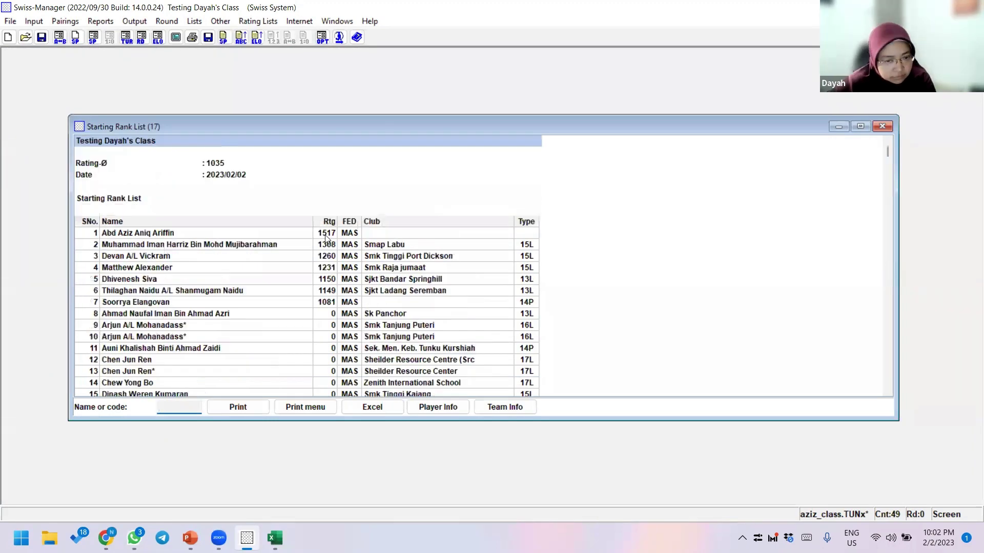
scroll(327, 251, down, 3)
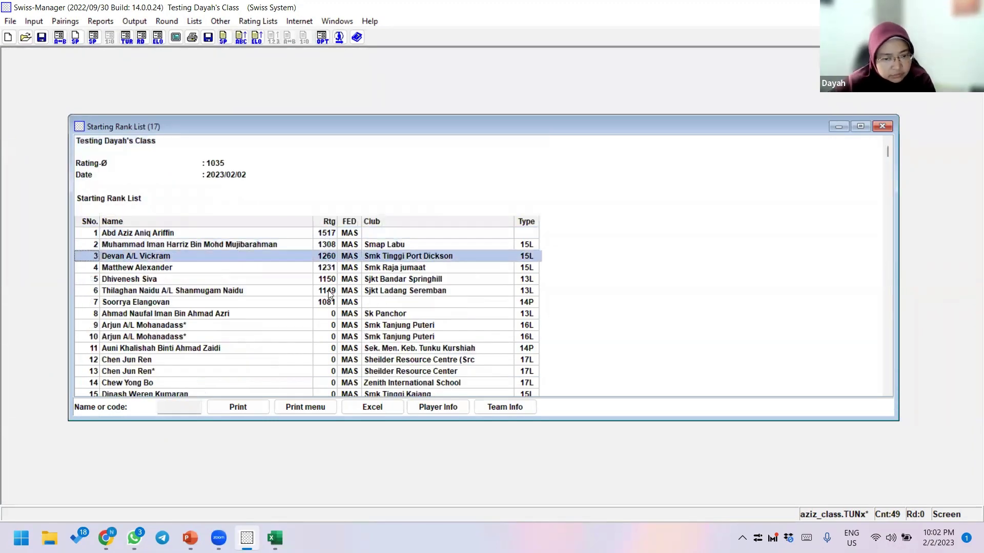
scroll(328, 293, down, 5)
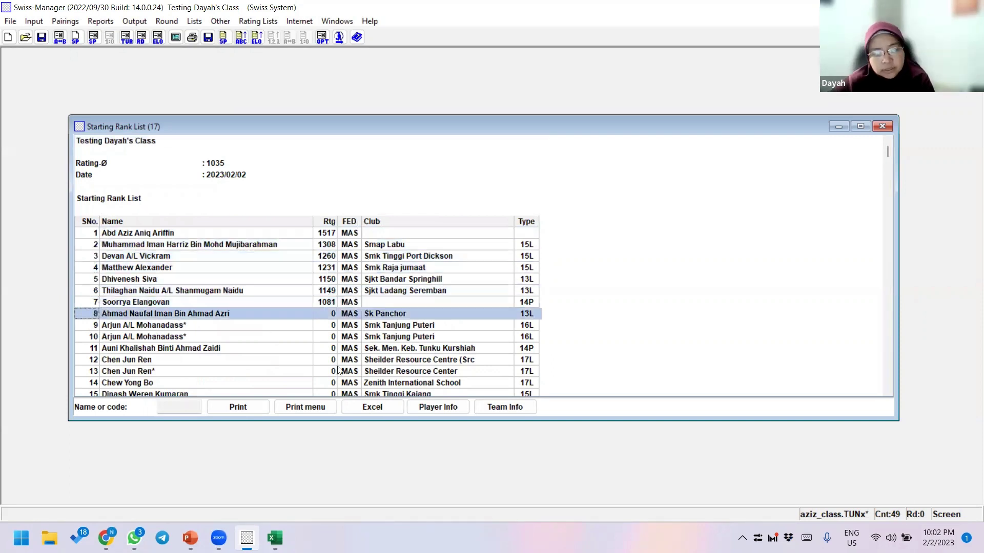
scroll(160, 334, down, 1)
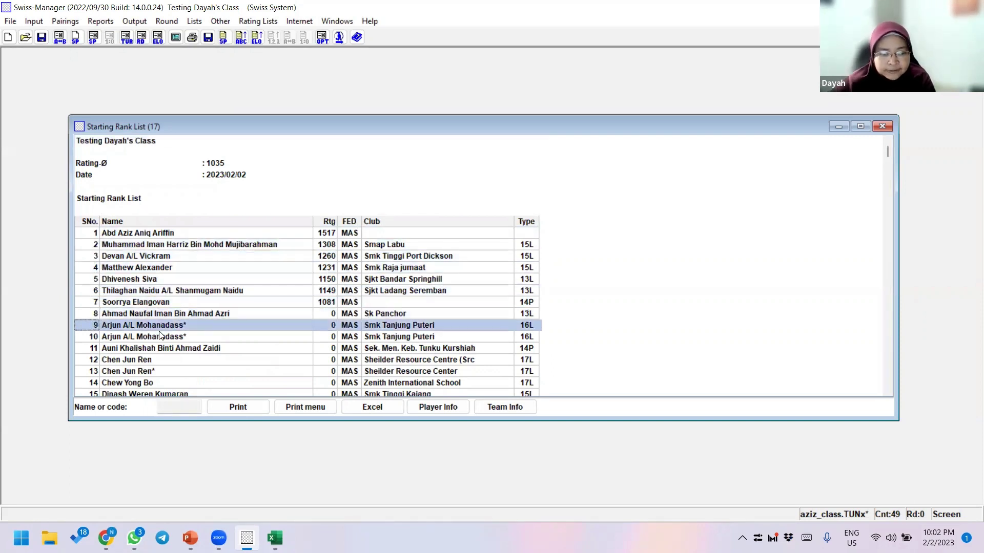
scroll(163, 339, down, 1)
scroll(165, 342, down, 1)
scroll(166, 344, up, 3)
scroll(169, 349, down, 1)
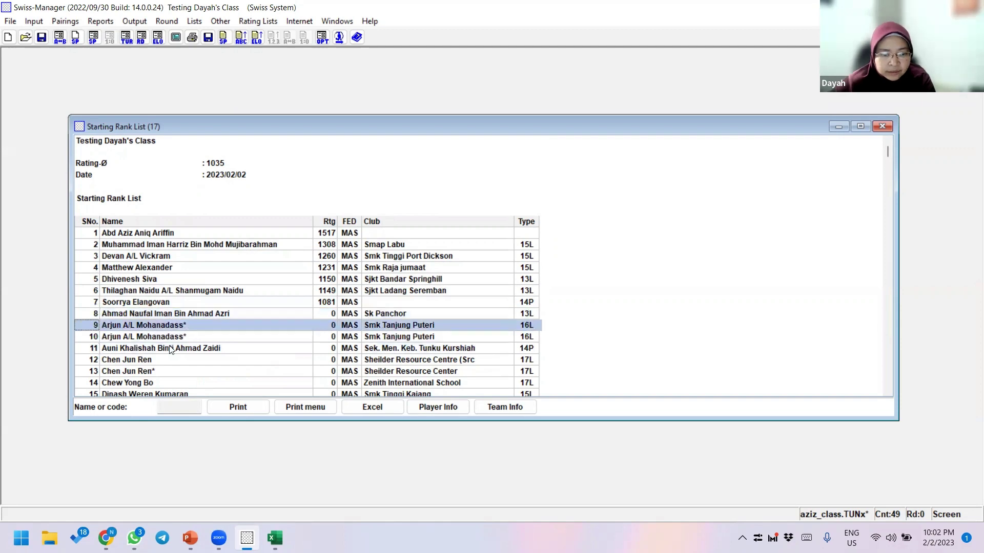
scroll(169, 348, down, 5)
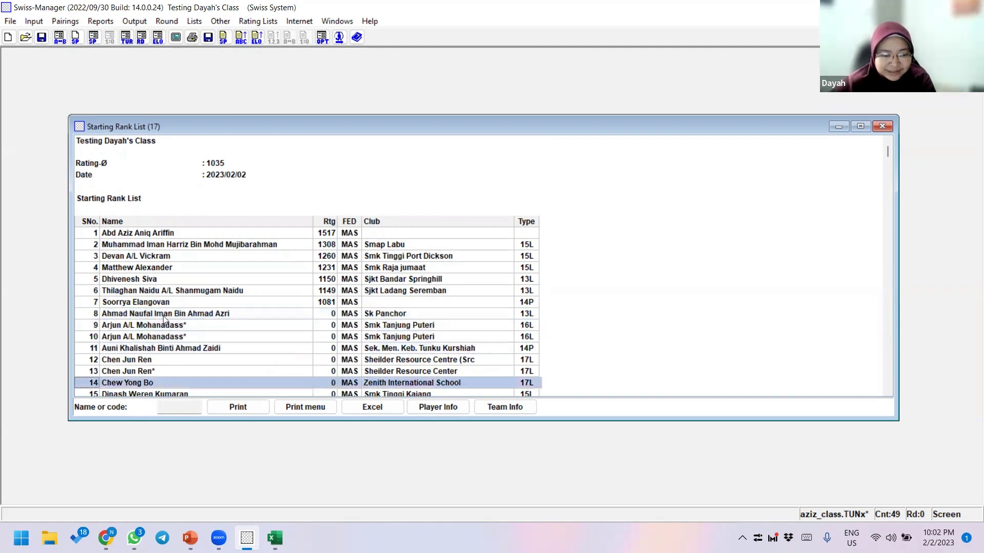
scroll(163, 318, up, 5)
scroll(165, 328, down, 11)
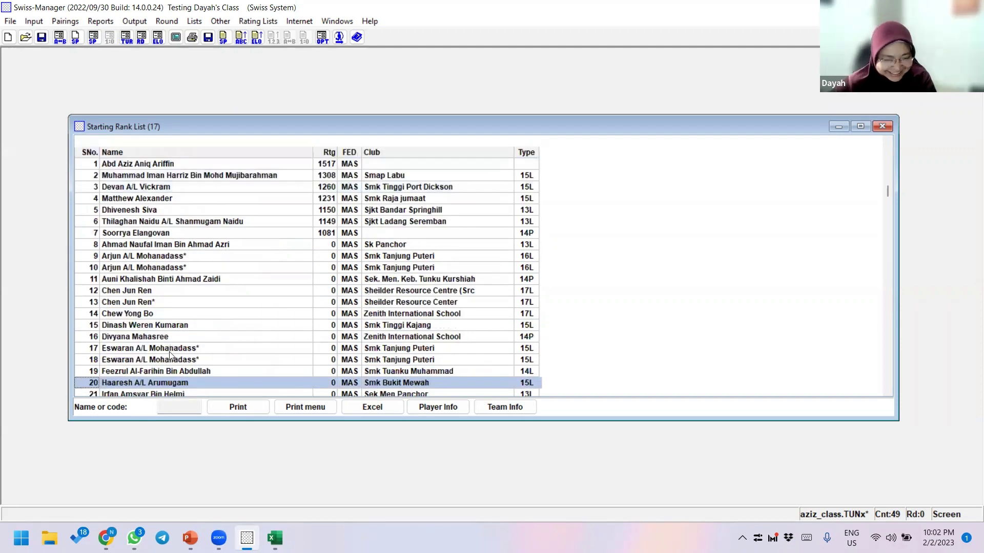
scroll(170, 355, up, 7)
scroll(230, 343, down, 6)
scroll(292, 340, up, 1)
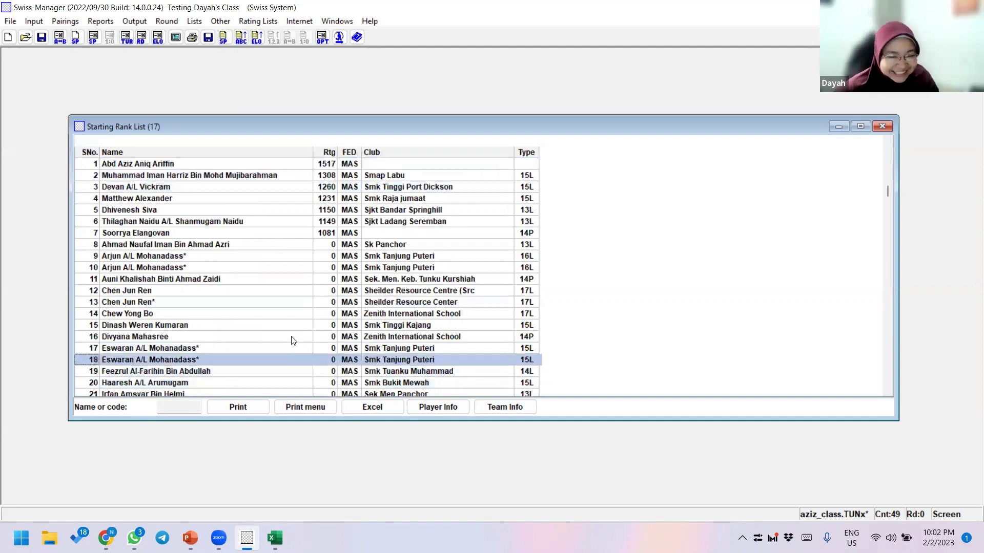
scroll(266, 340, down, 20)
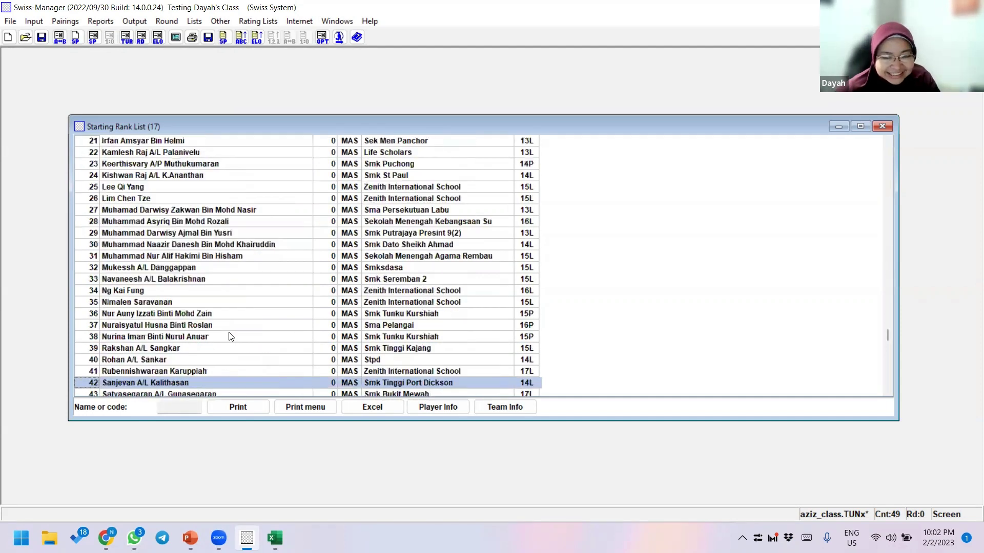
scroll(229, 336, down, 7)
scroll(229, 336, up, 12)
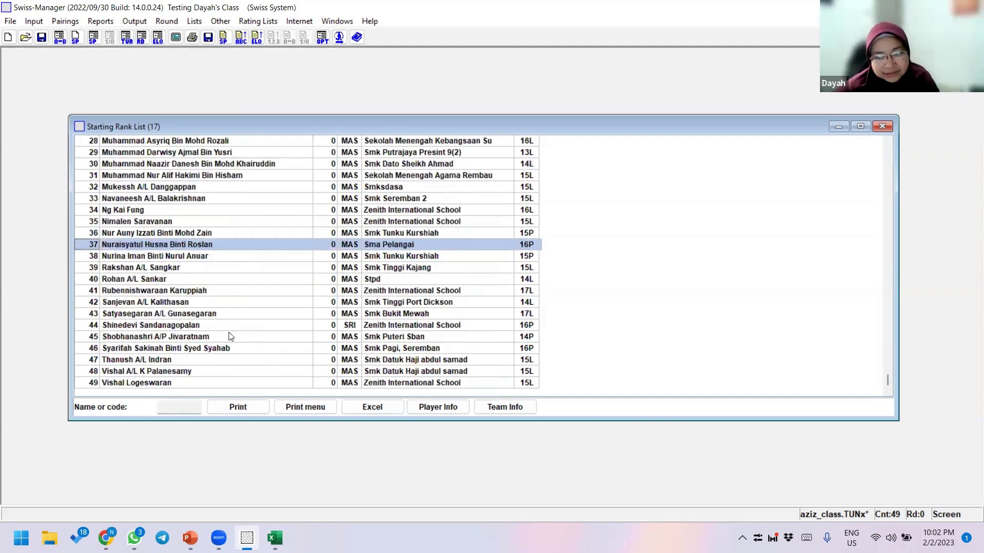
key(Home)
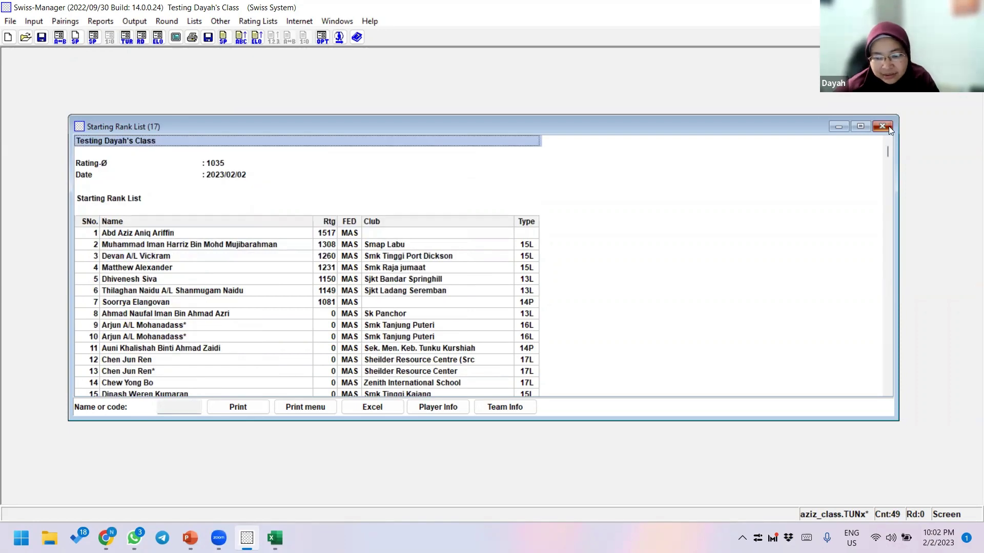
click(888, 127)
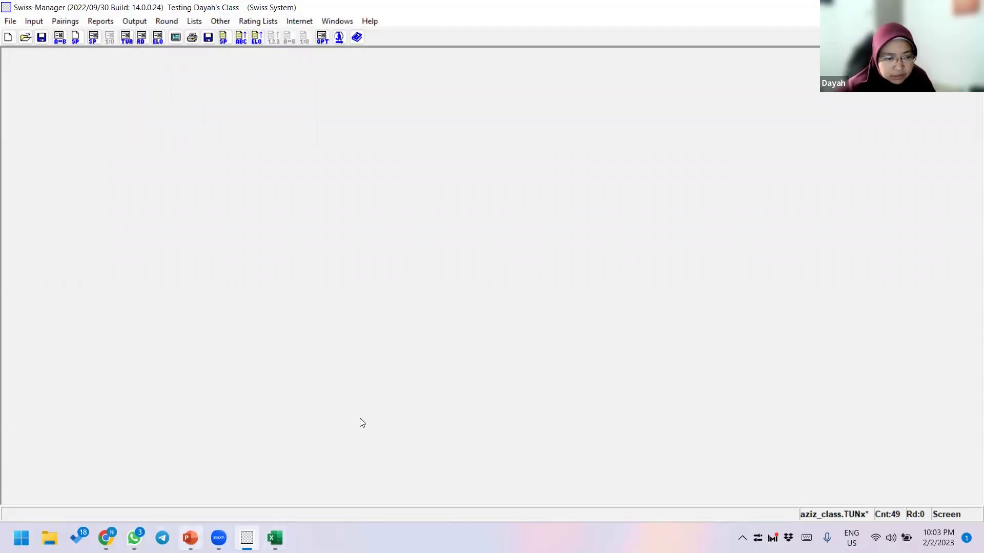
- Switch from Swiss-Manager to the PowerPoint slide on entering player details
key(alt+Tab)
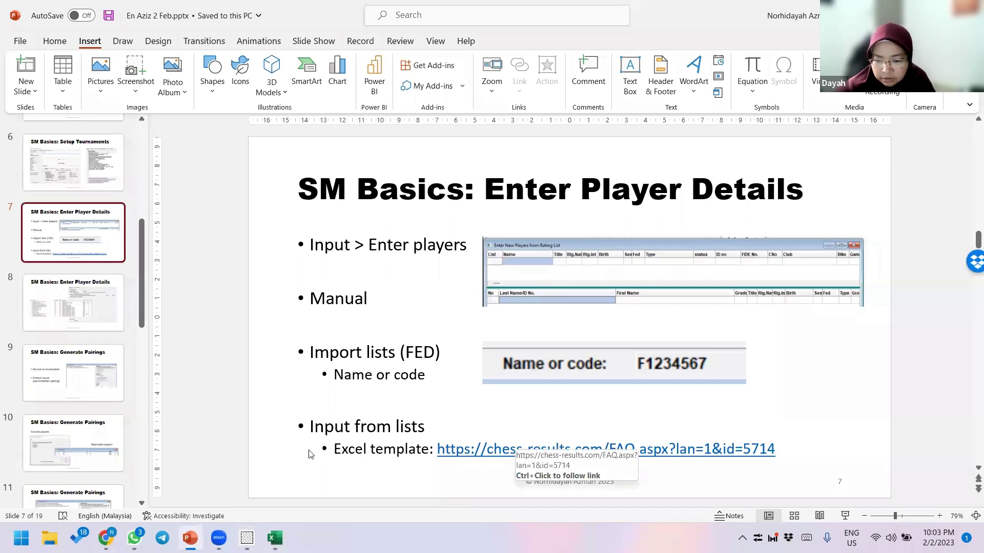